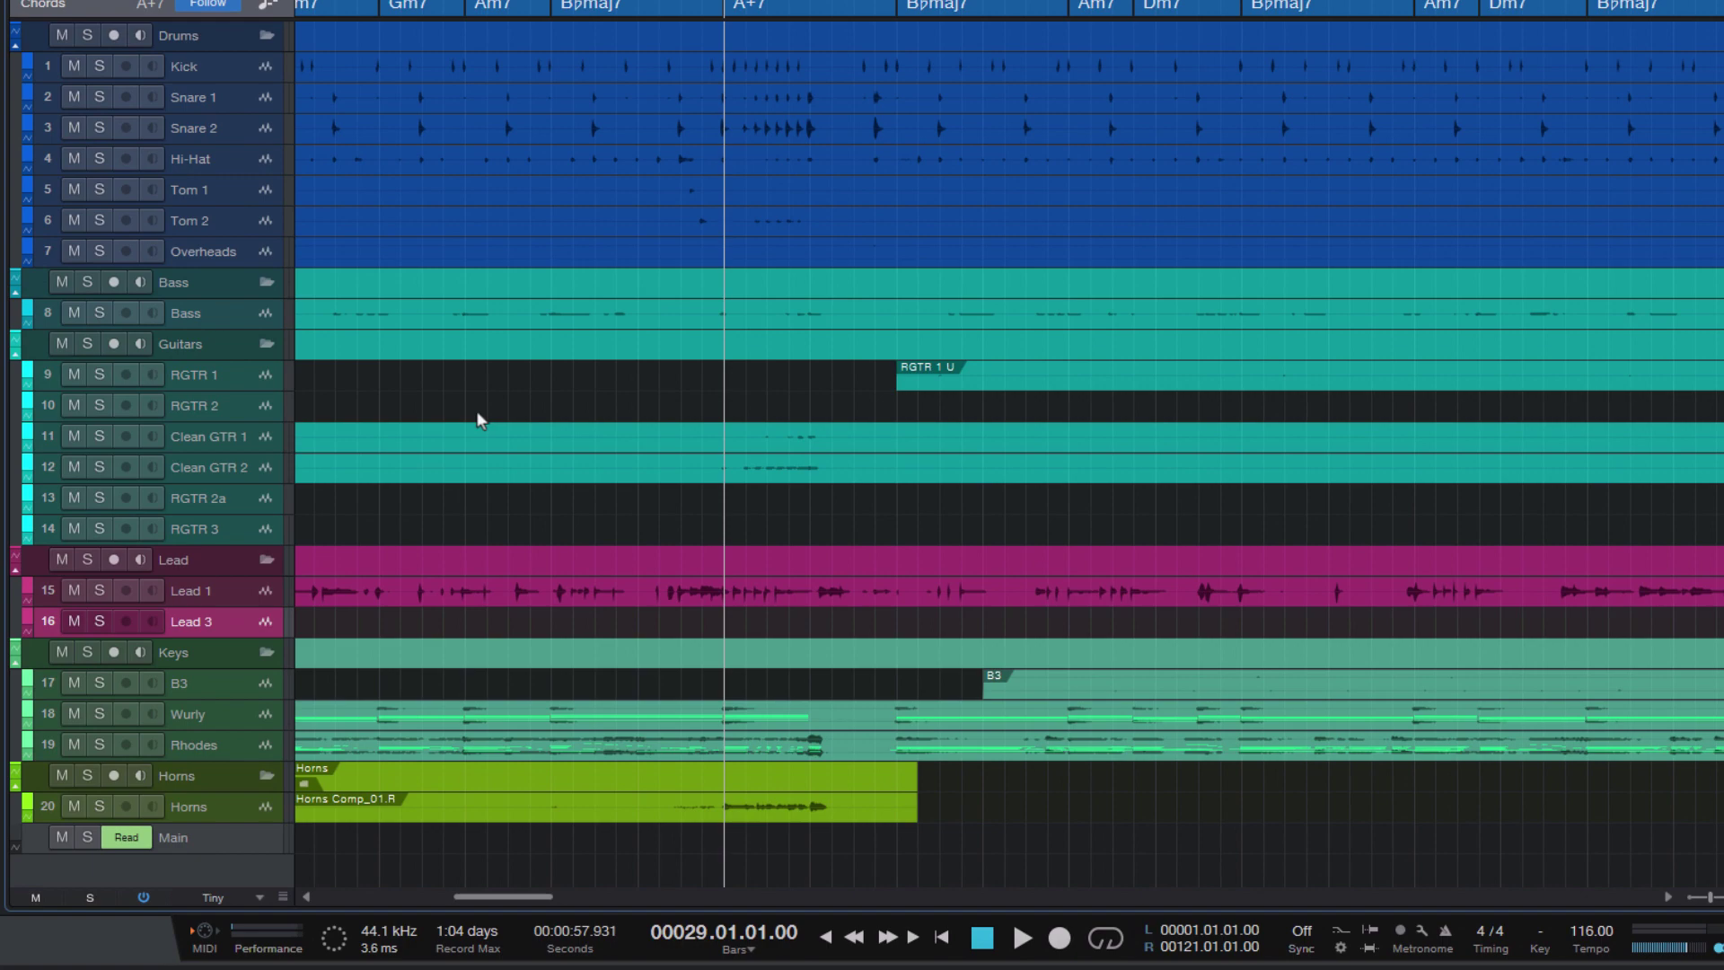
Step: Scroll the arrangement right and place the playhead at bar 45
right_click(486, 403)
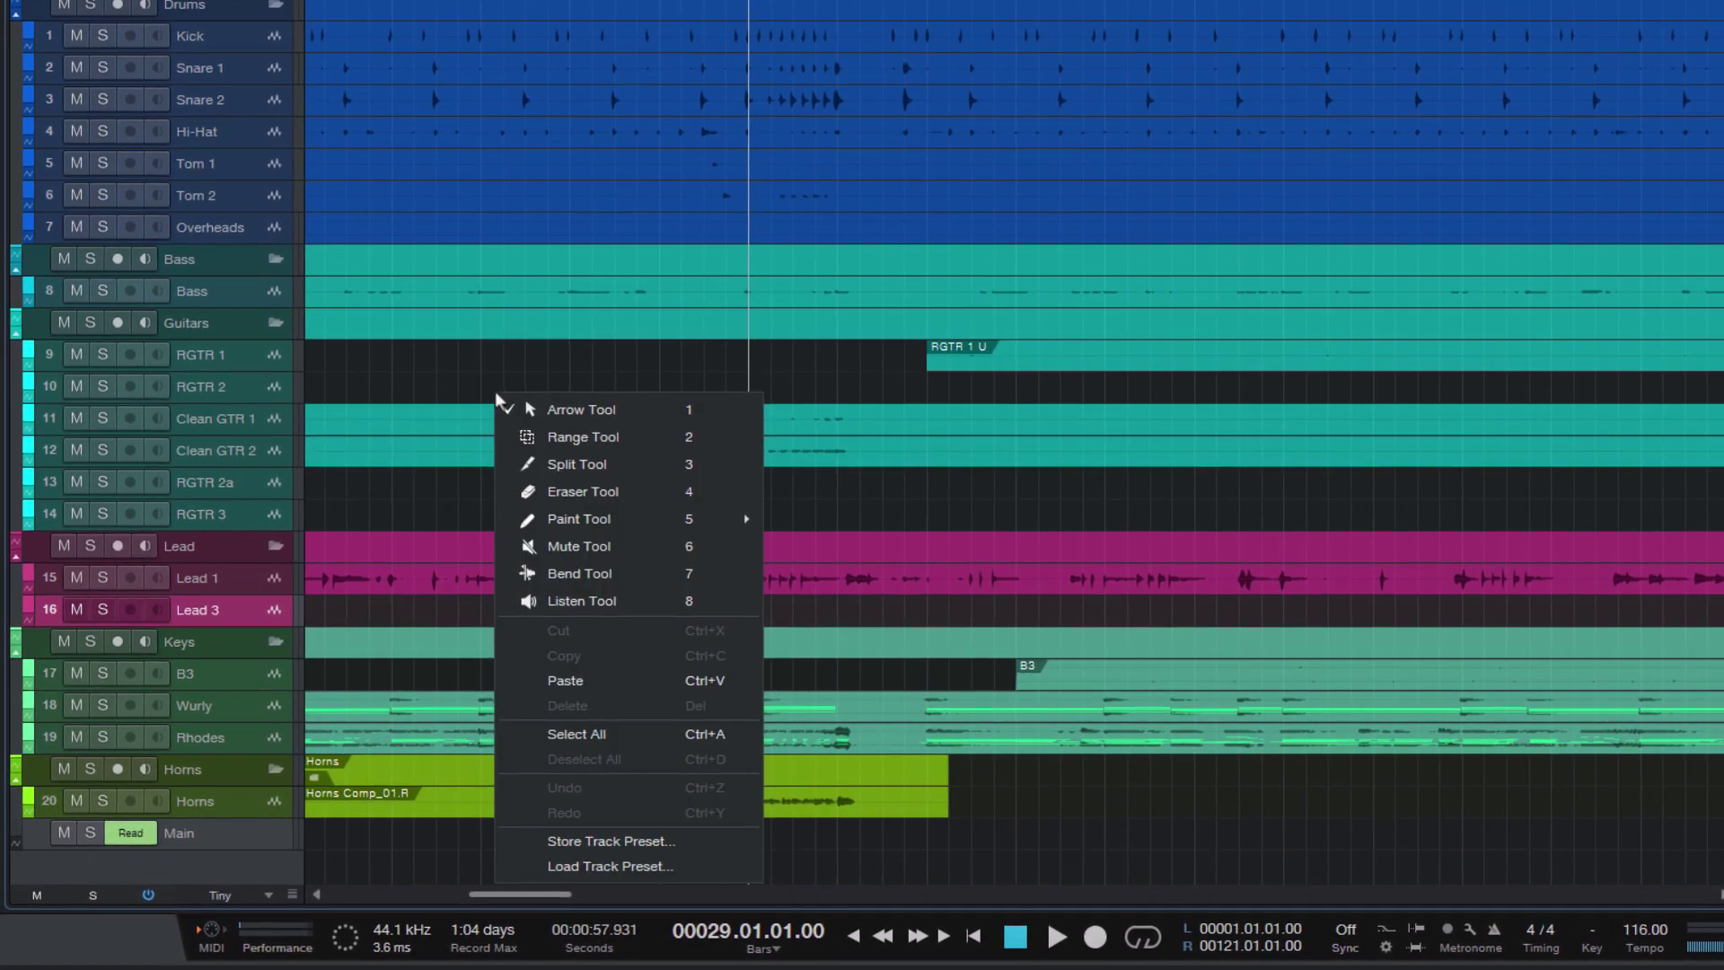
click(494, 386)
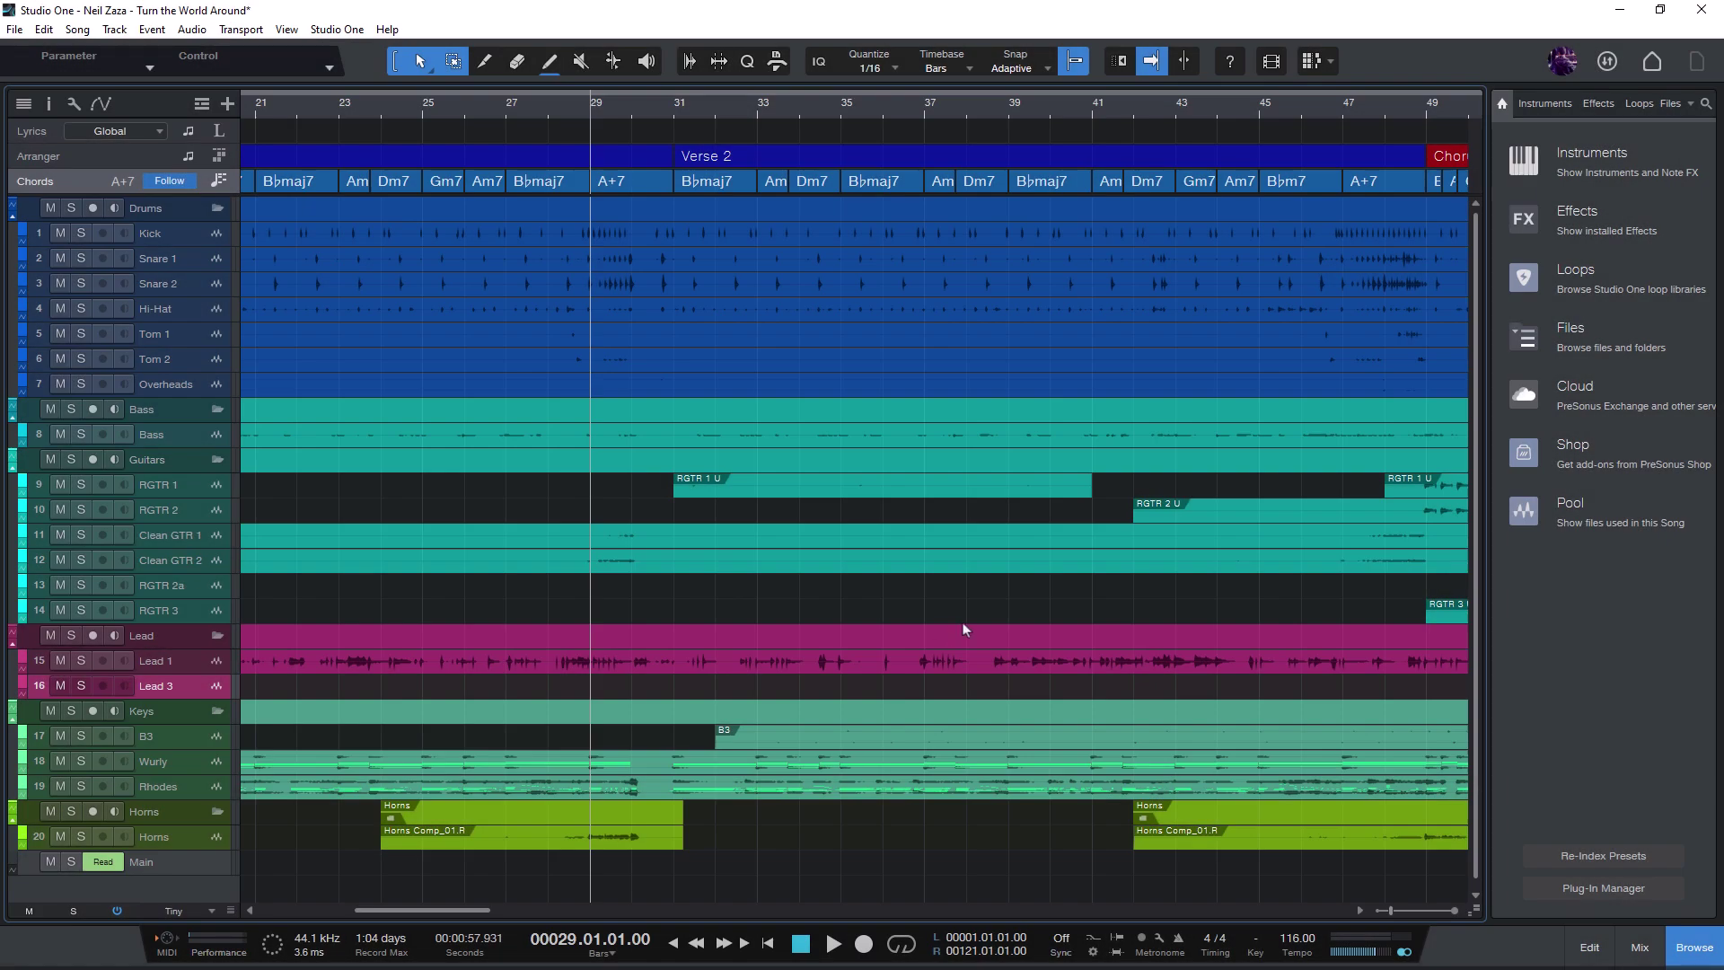
scroll(518, 916, right, 2)
scroll(518, 915, right, 7)
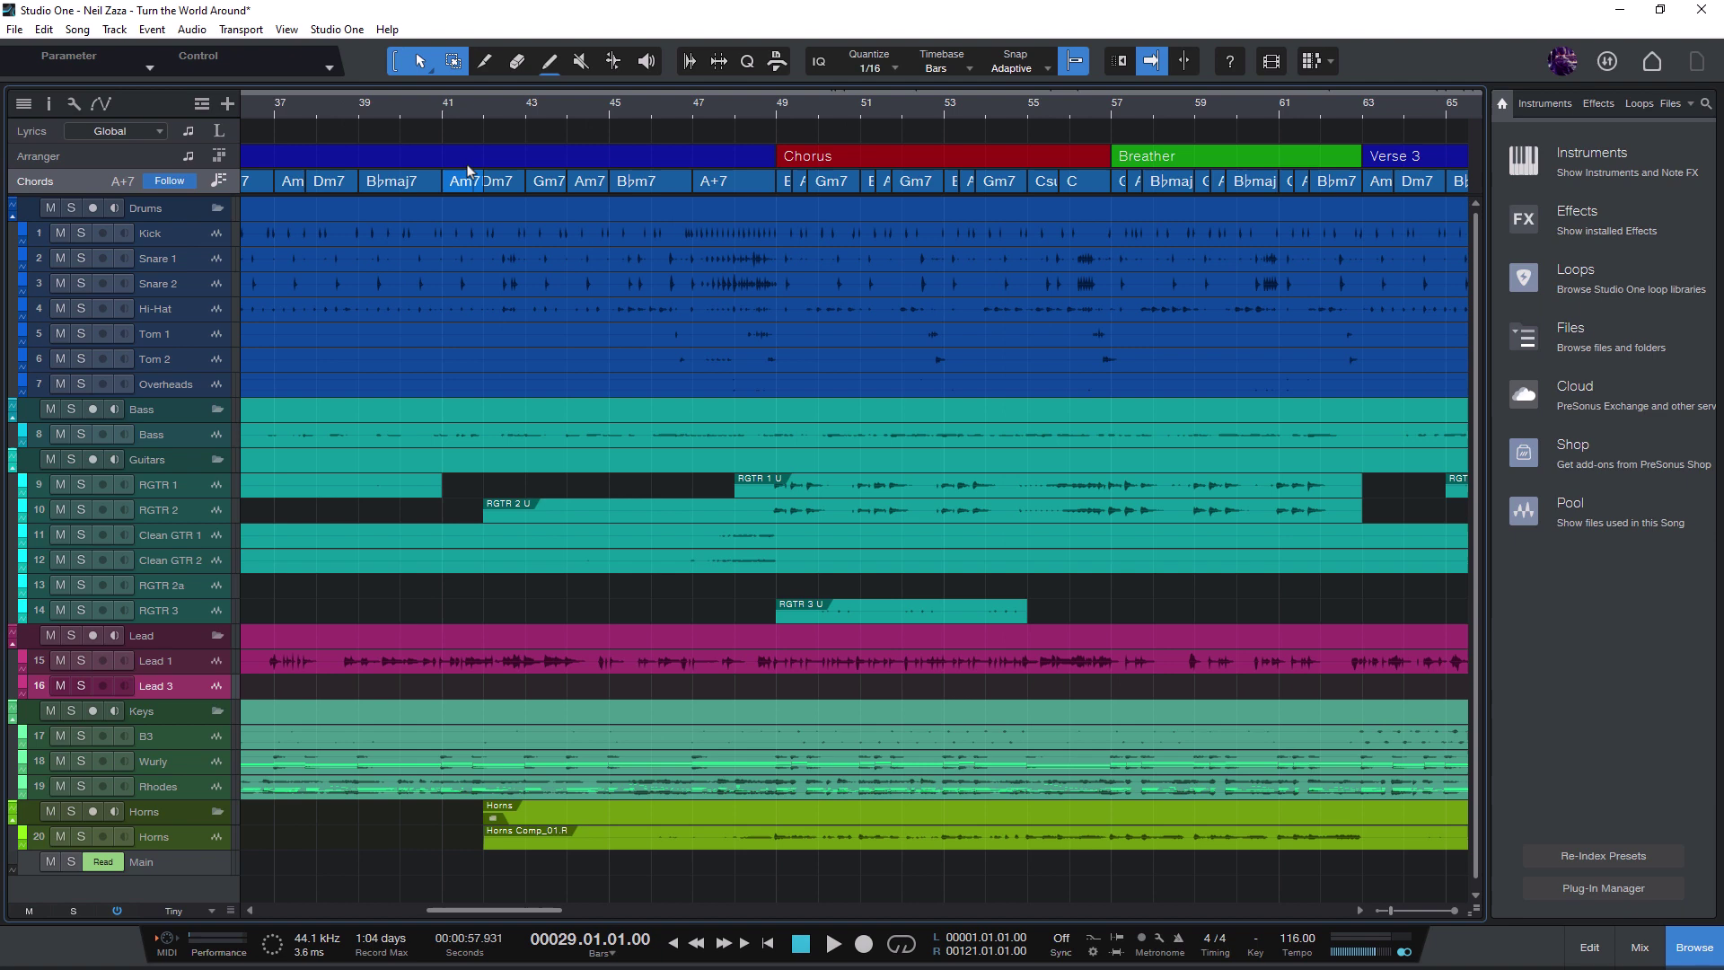
click(608, 109)
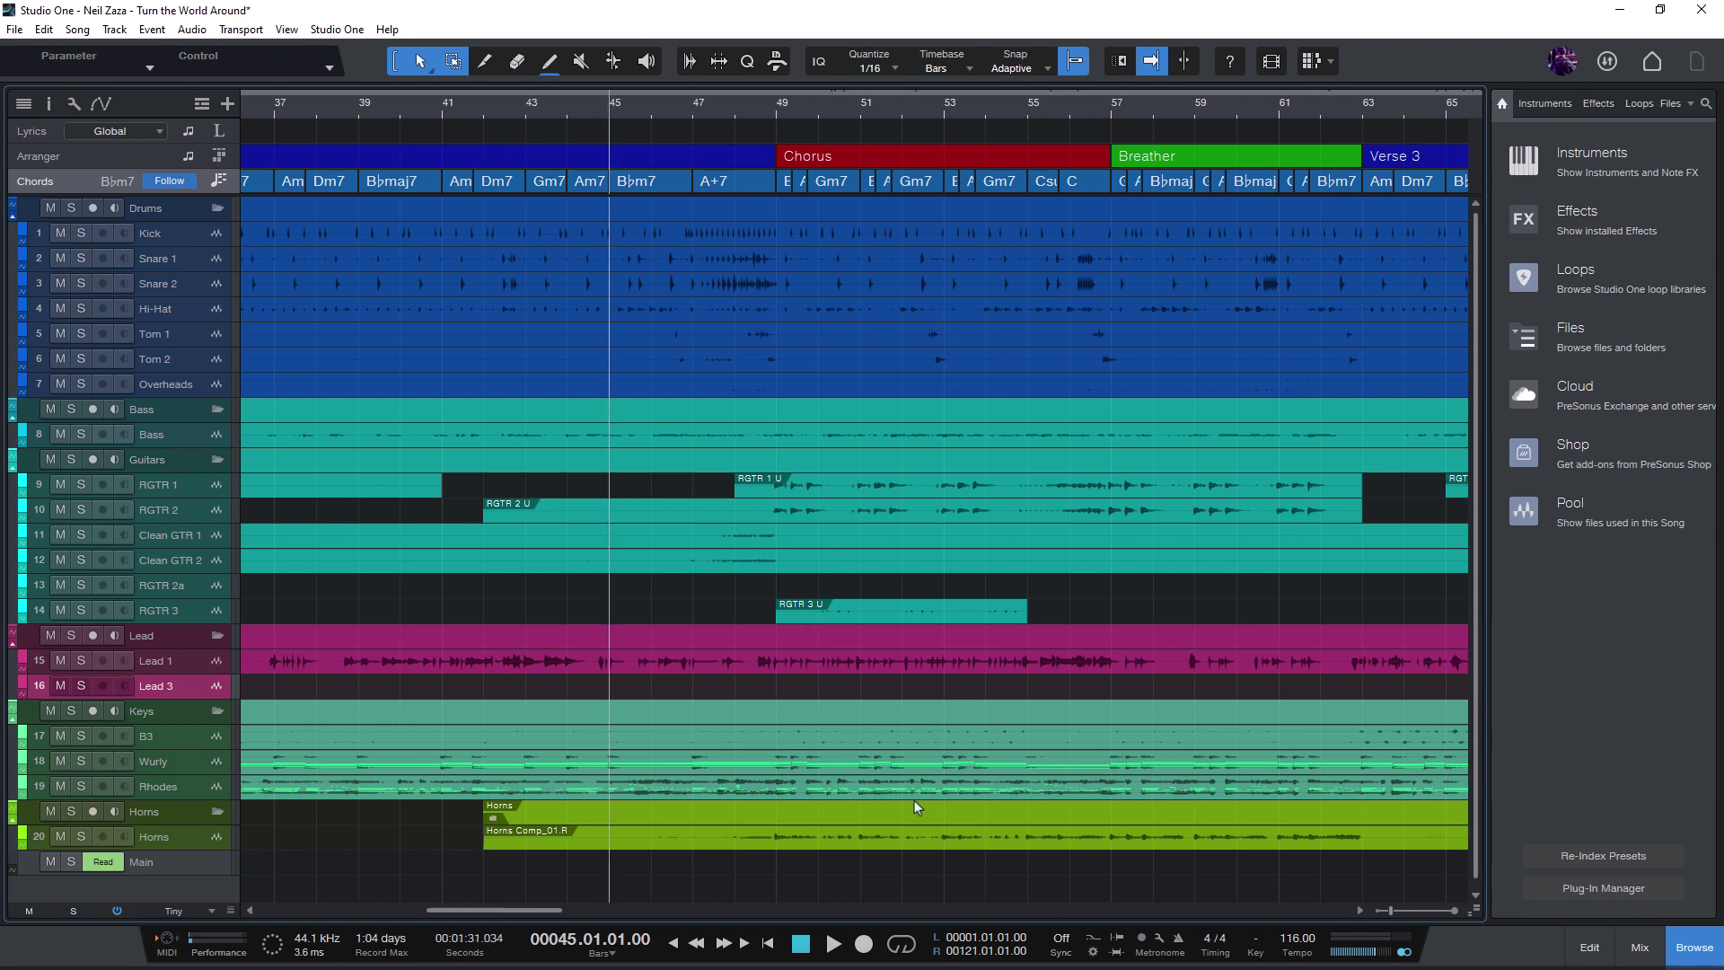
Step: Audition playback from bar 45 twice, then return the playhead to bar 1
click(832, 942)
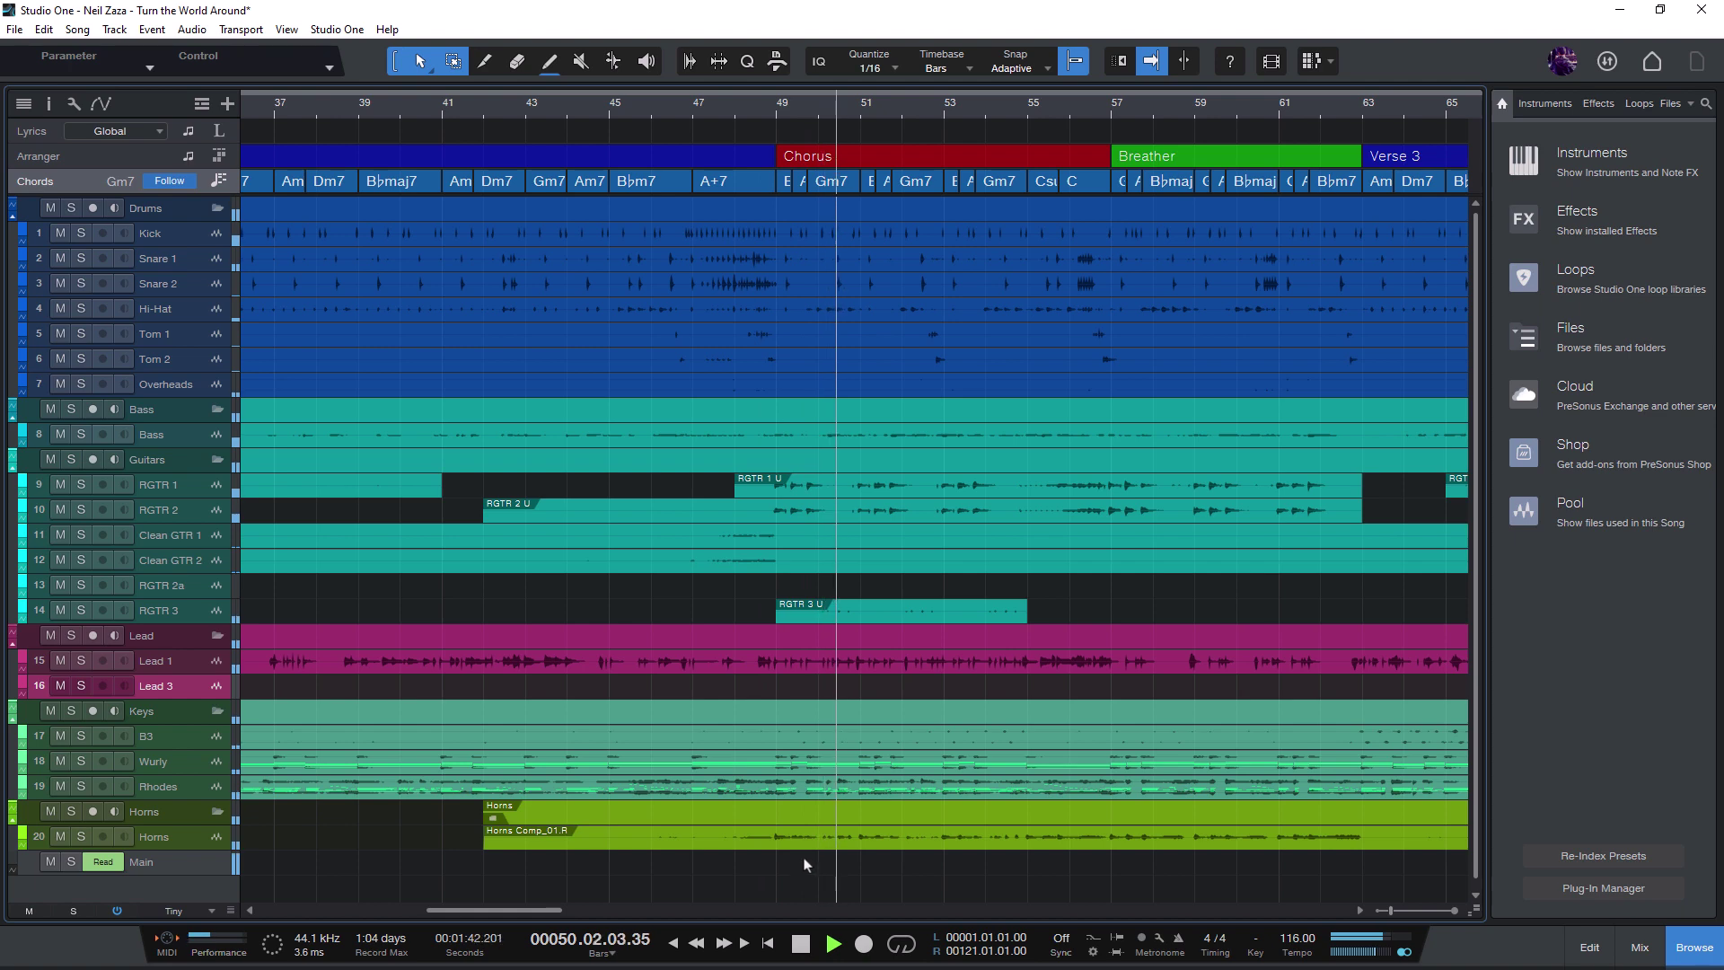
click(800, 942)
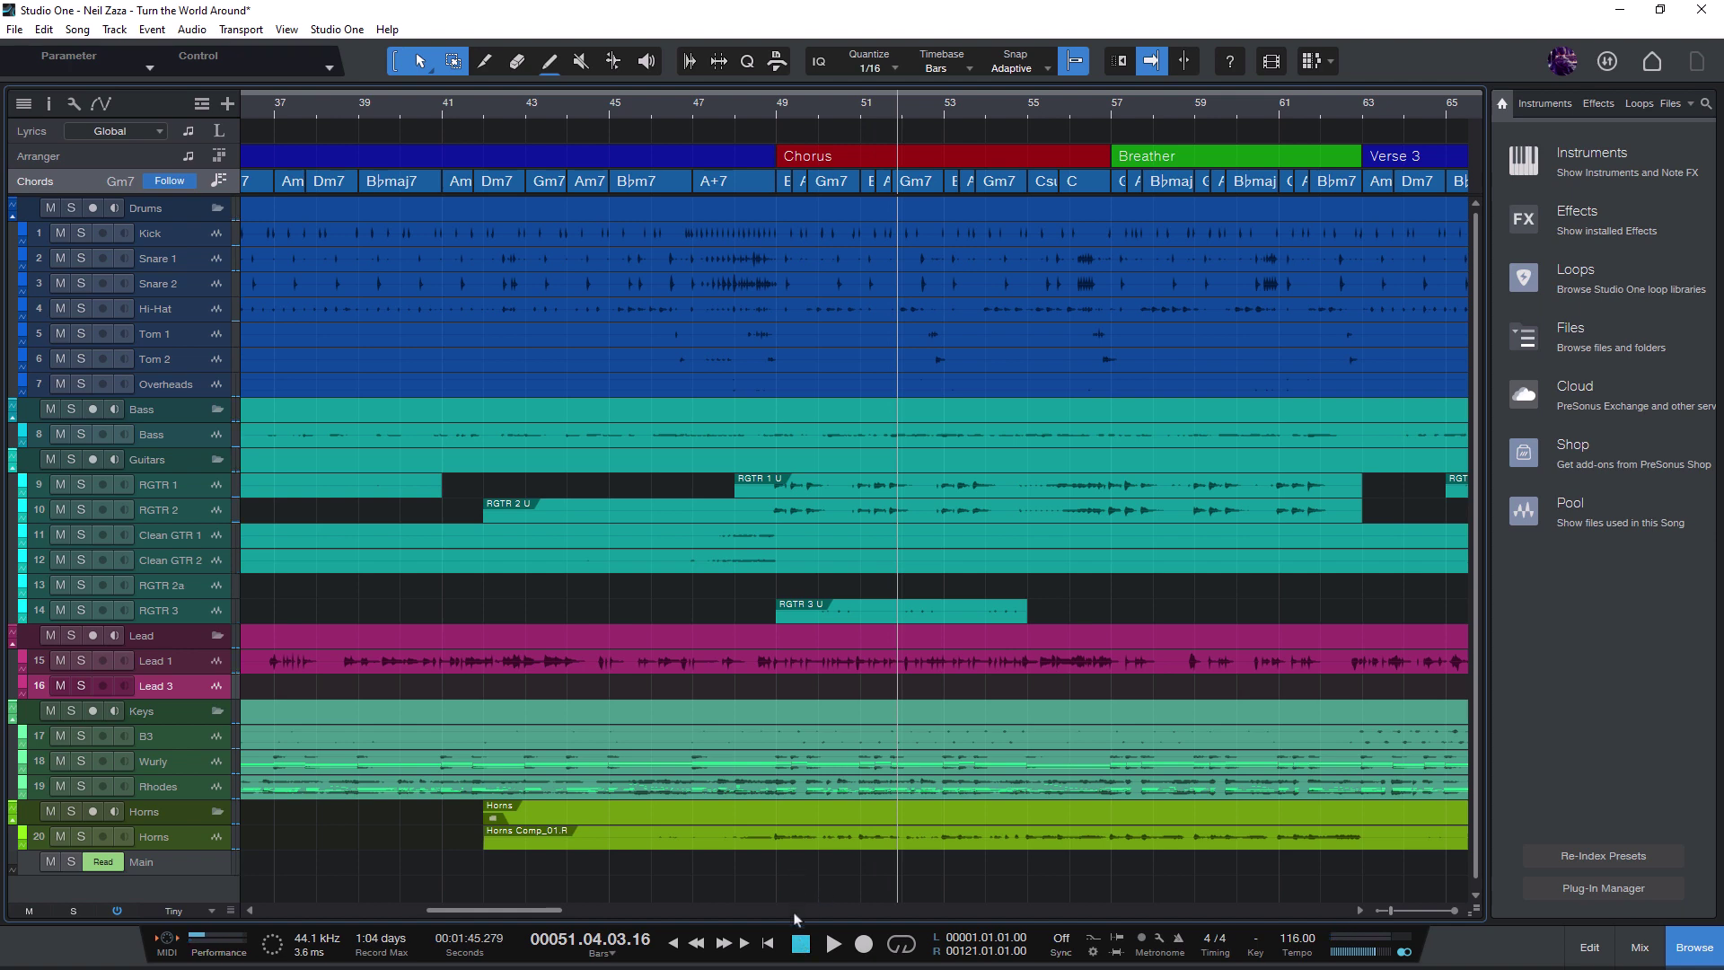
click(801, 948)
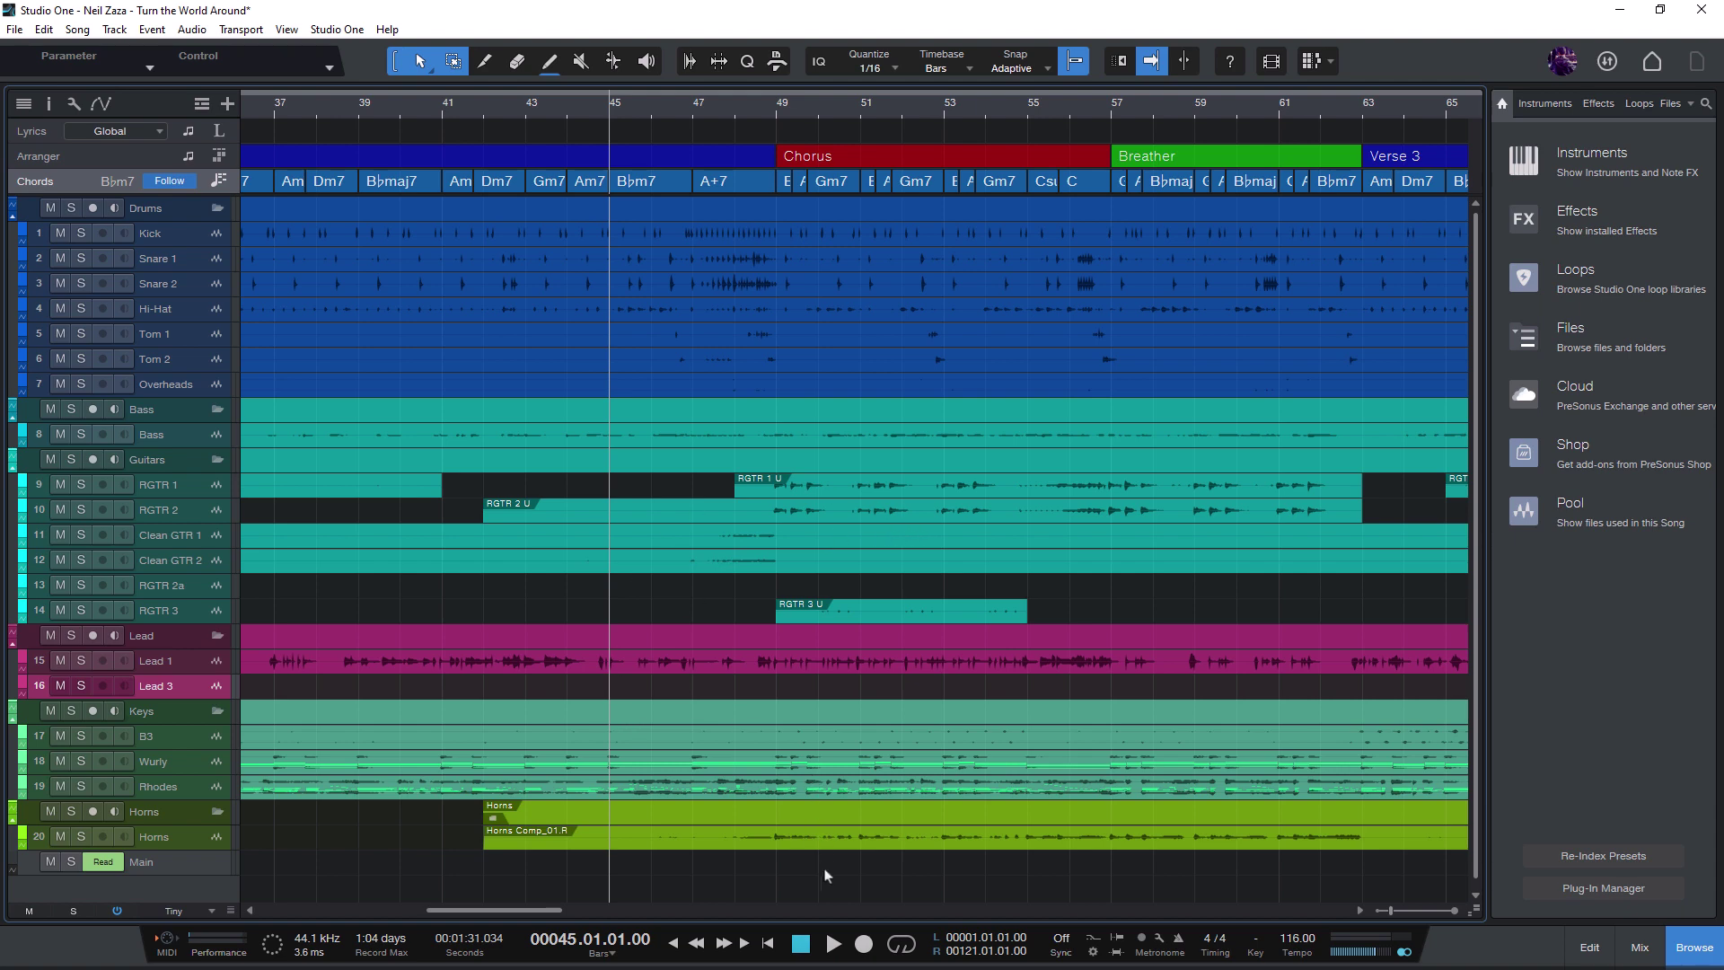
click(834, 950)
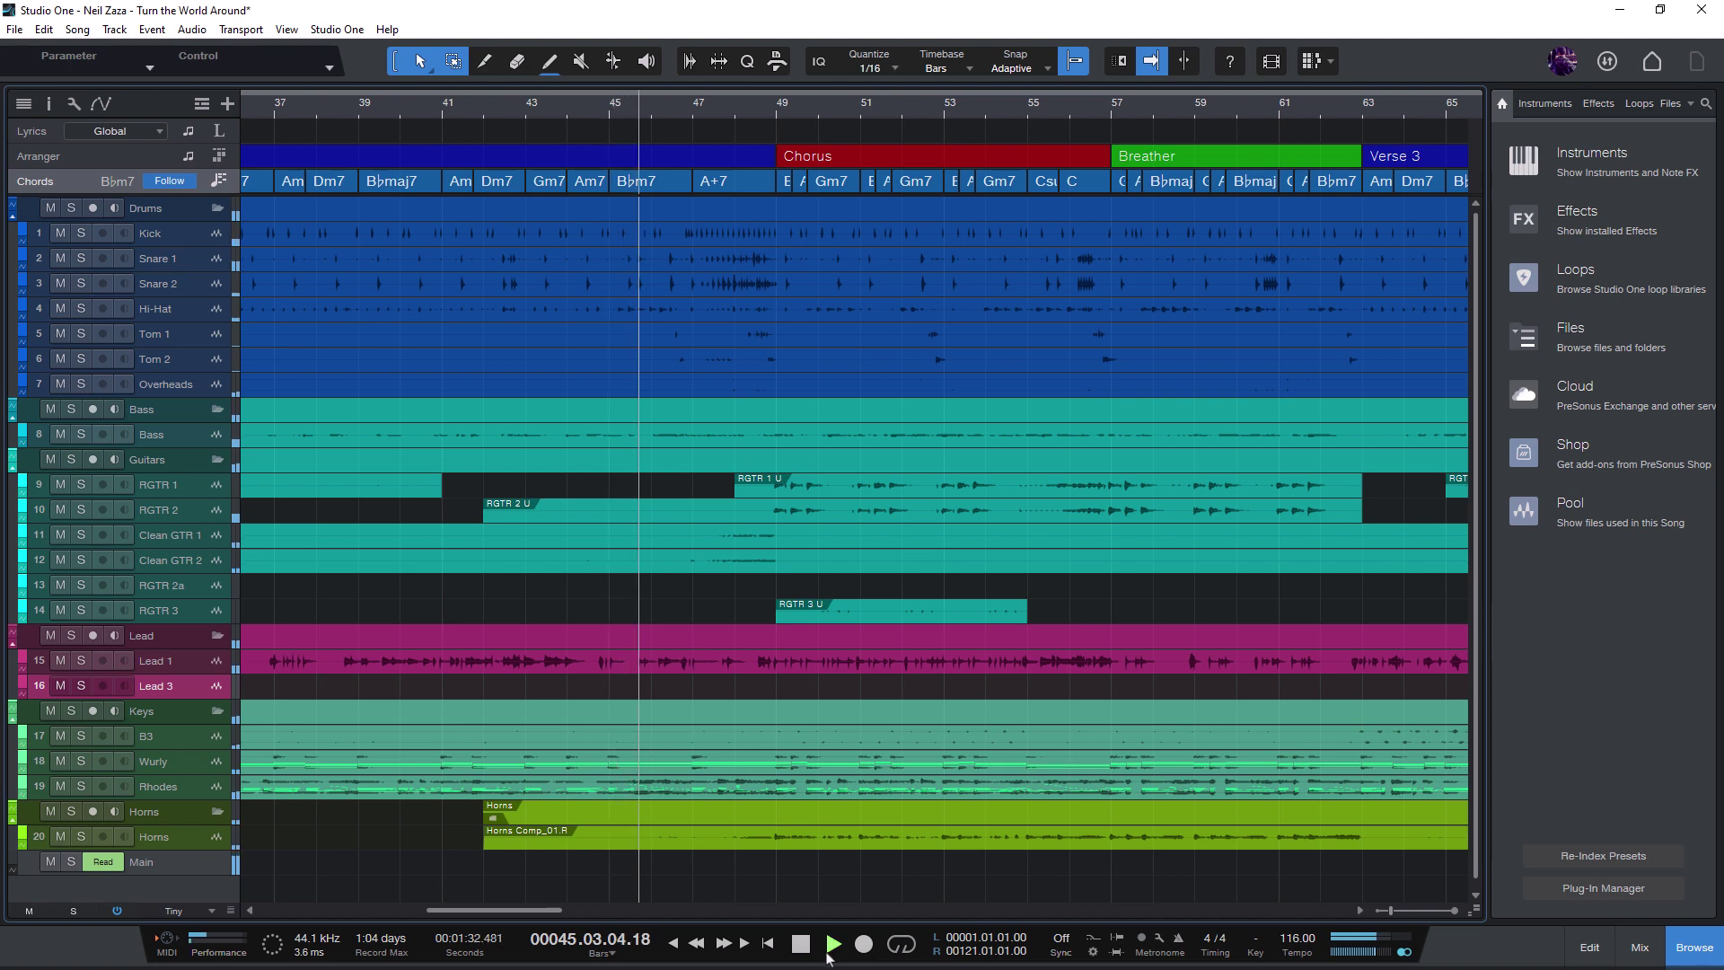
click(804, 949)
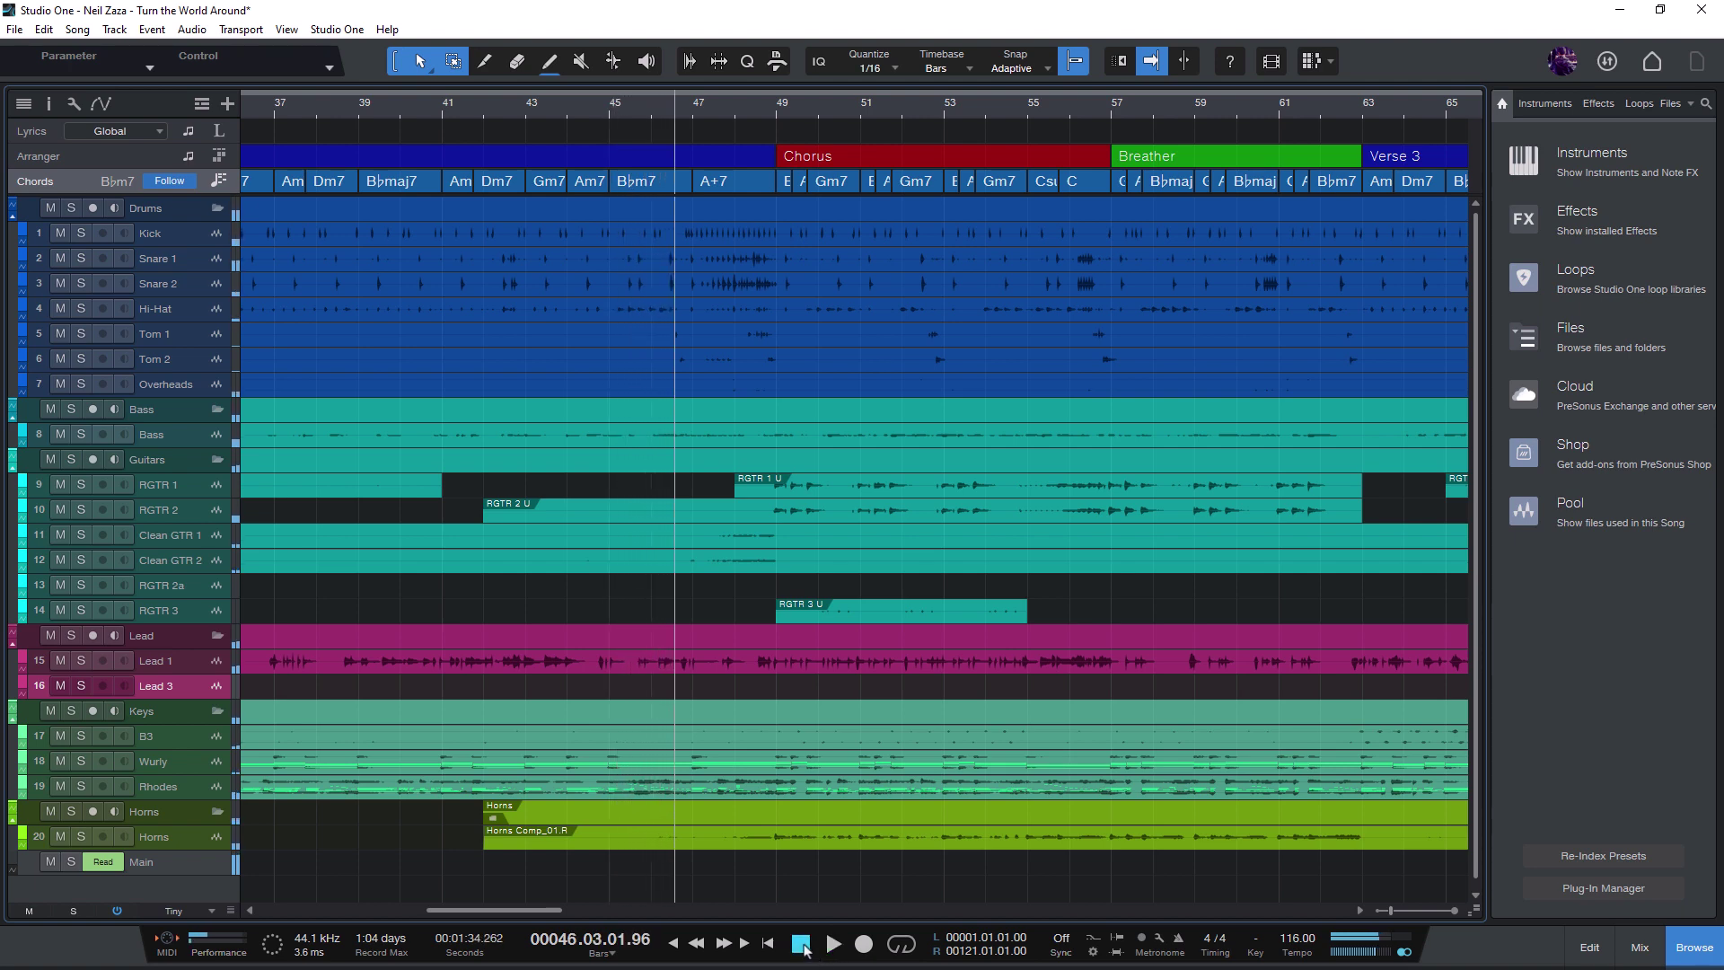
click(805, 950)
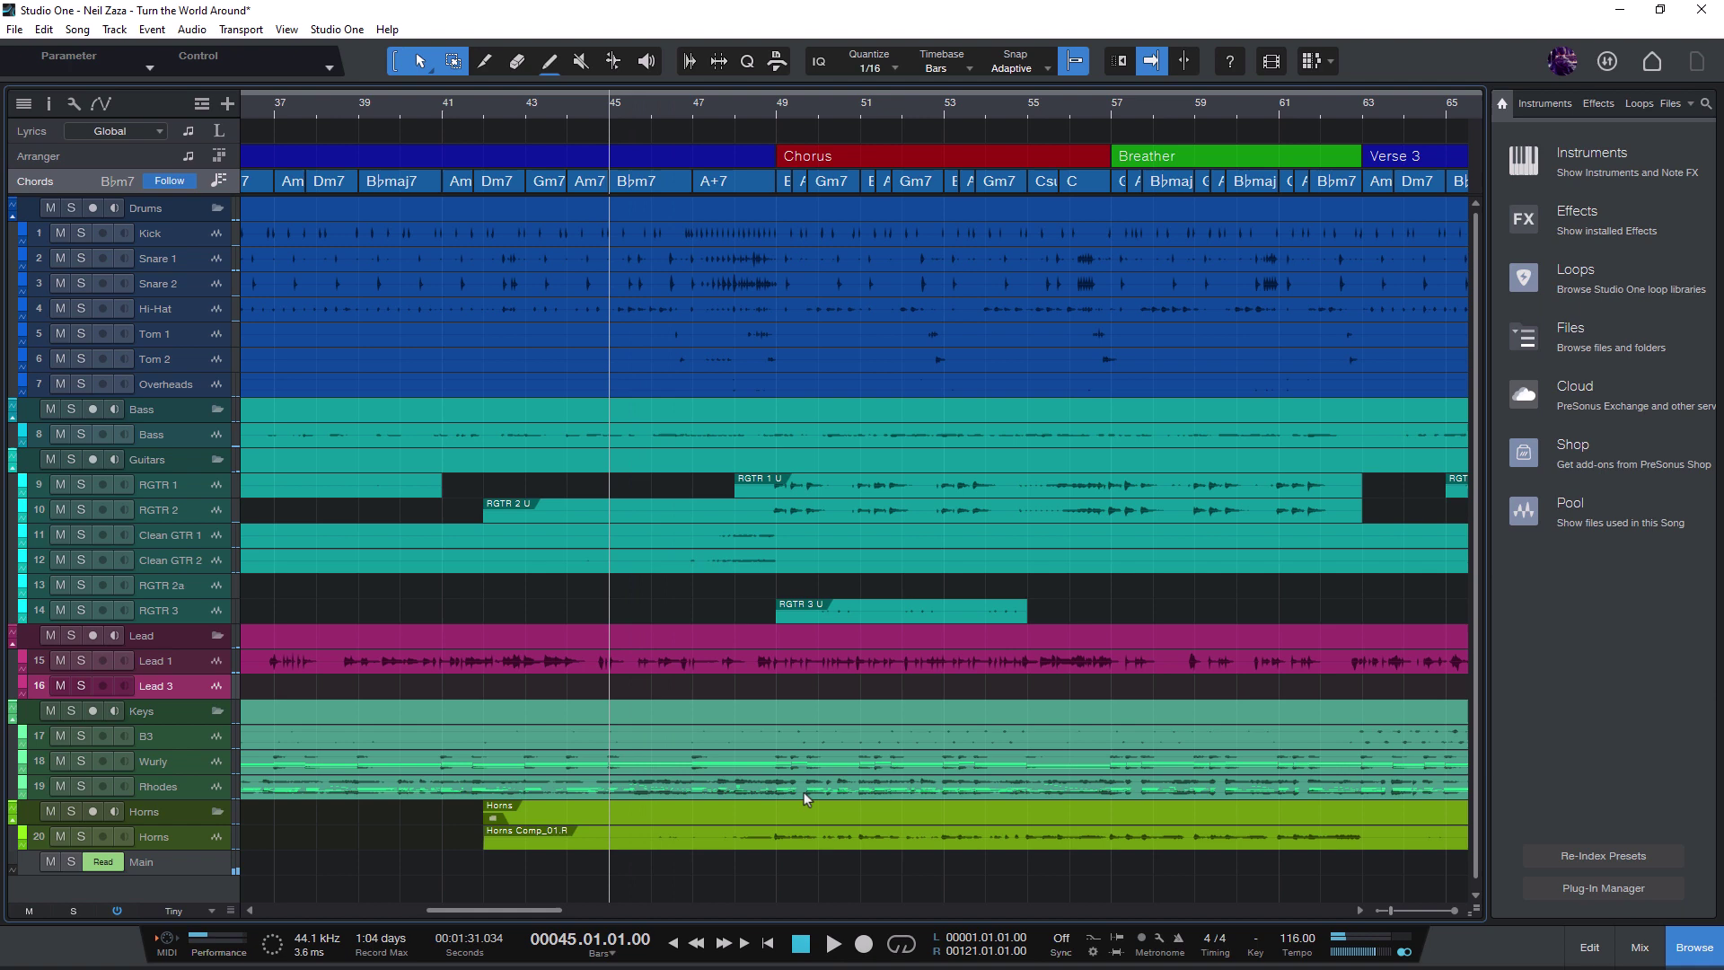
click(802, 945)
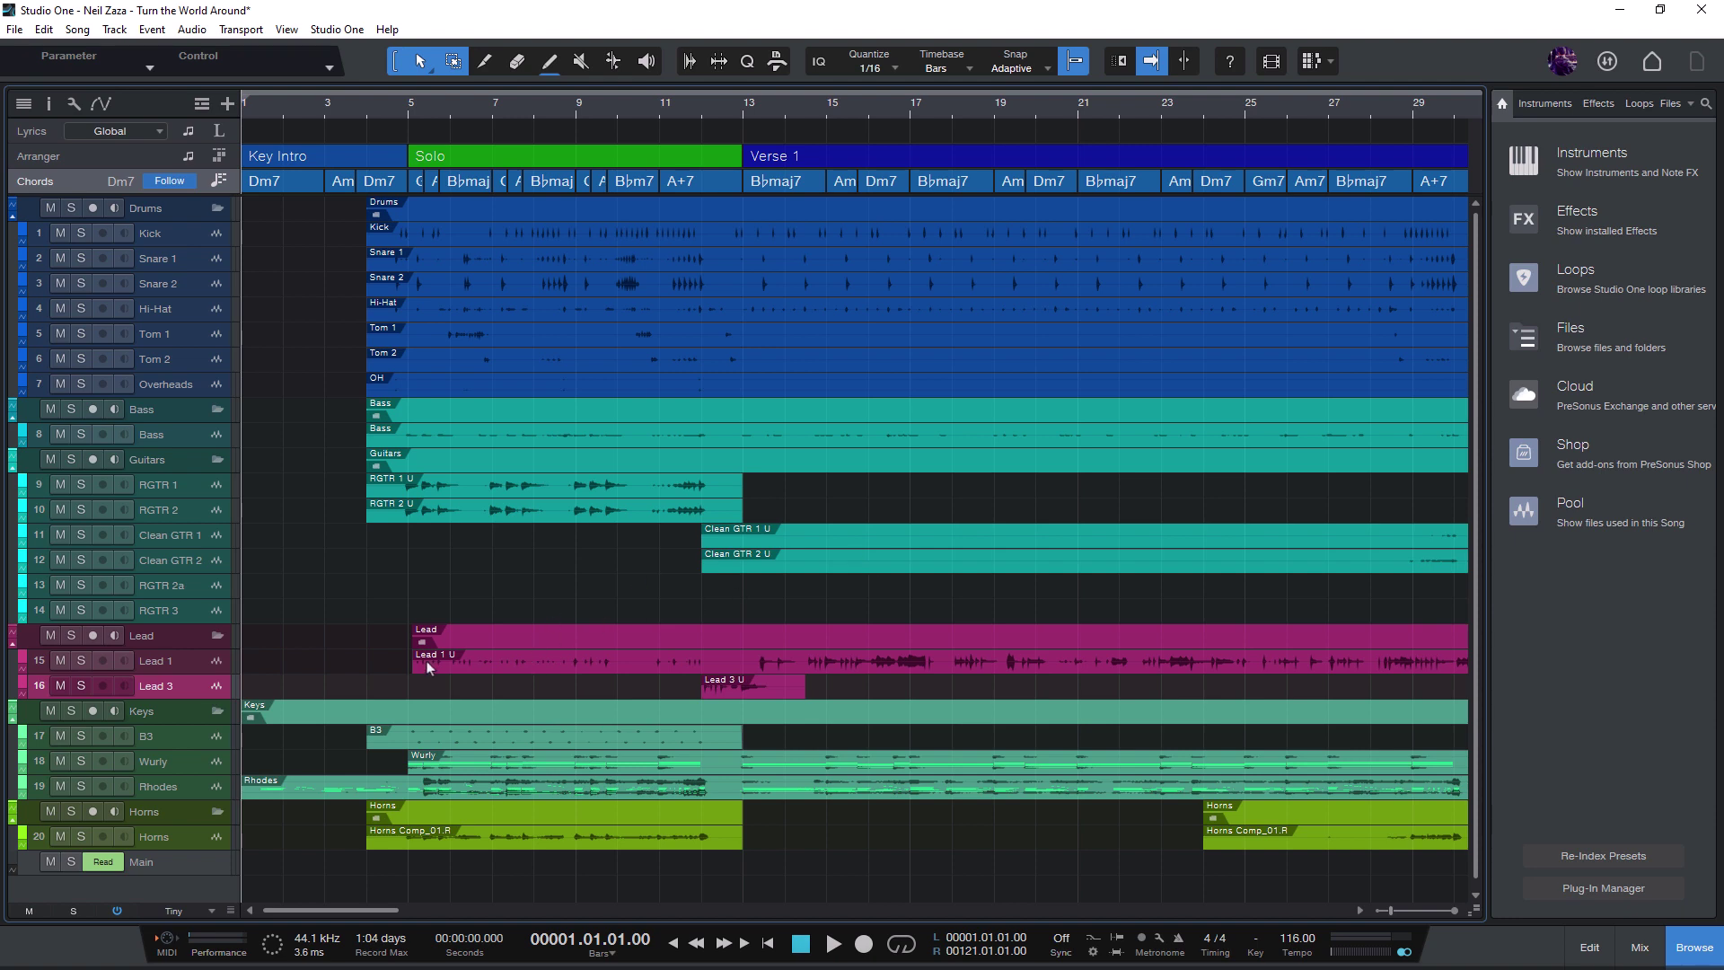
drag(318, 910, 820, 927)
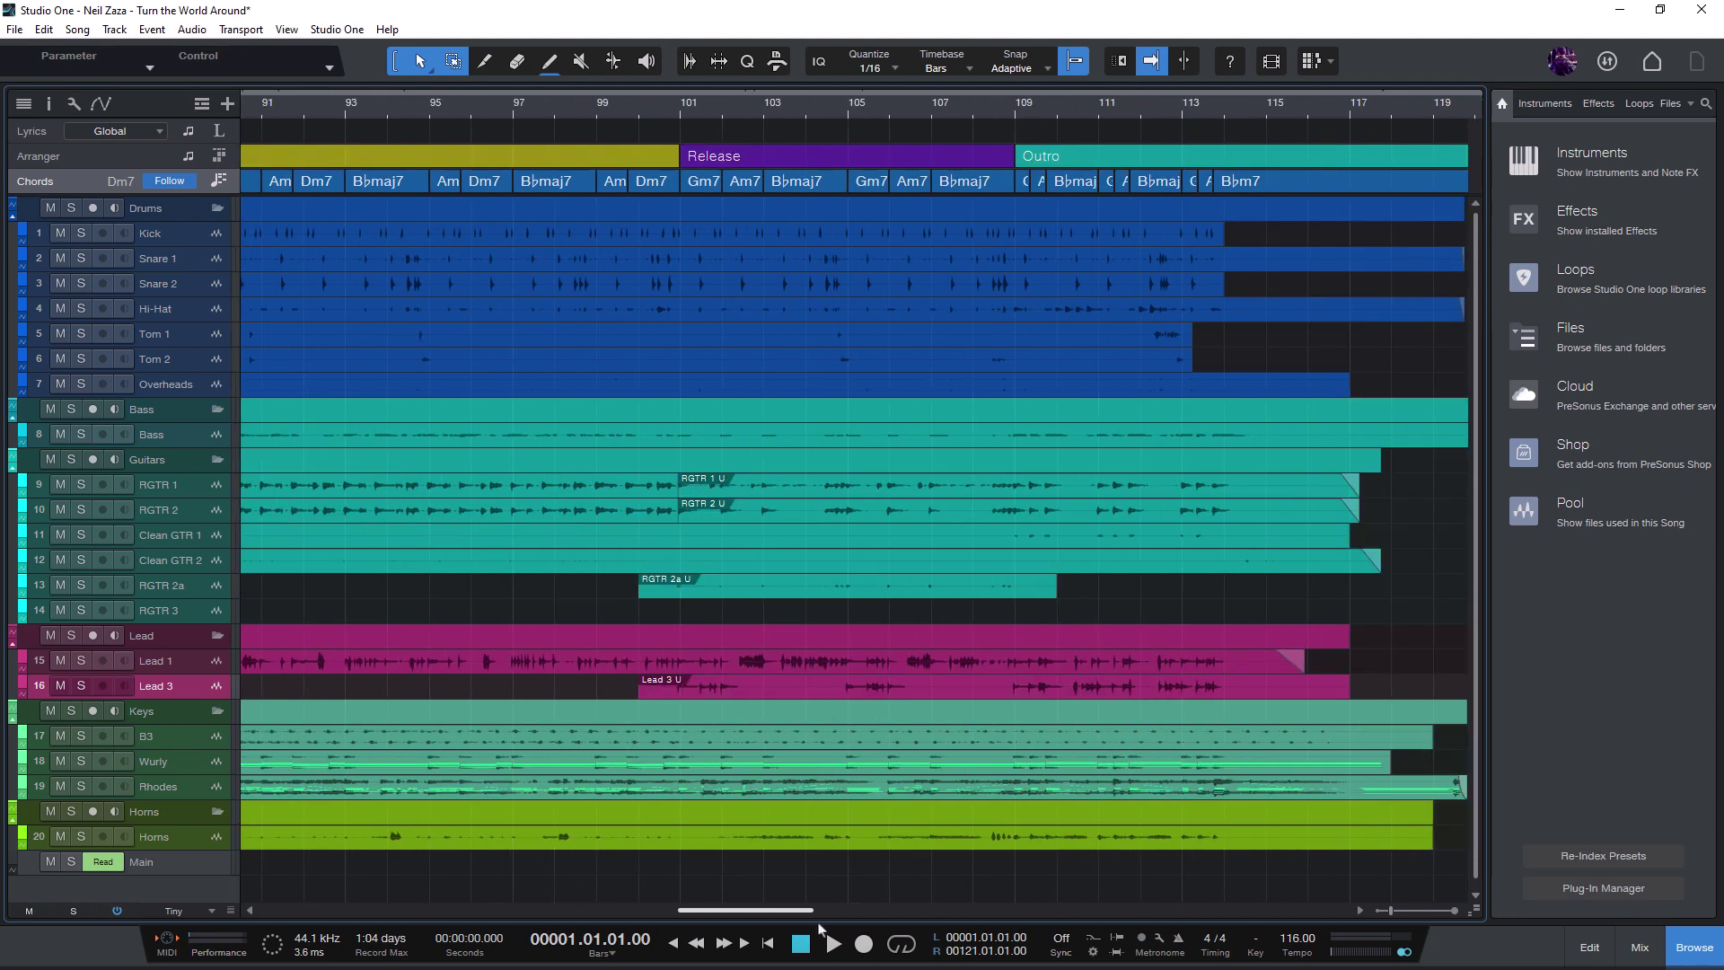
click(505, 106)
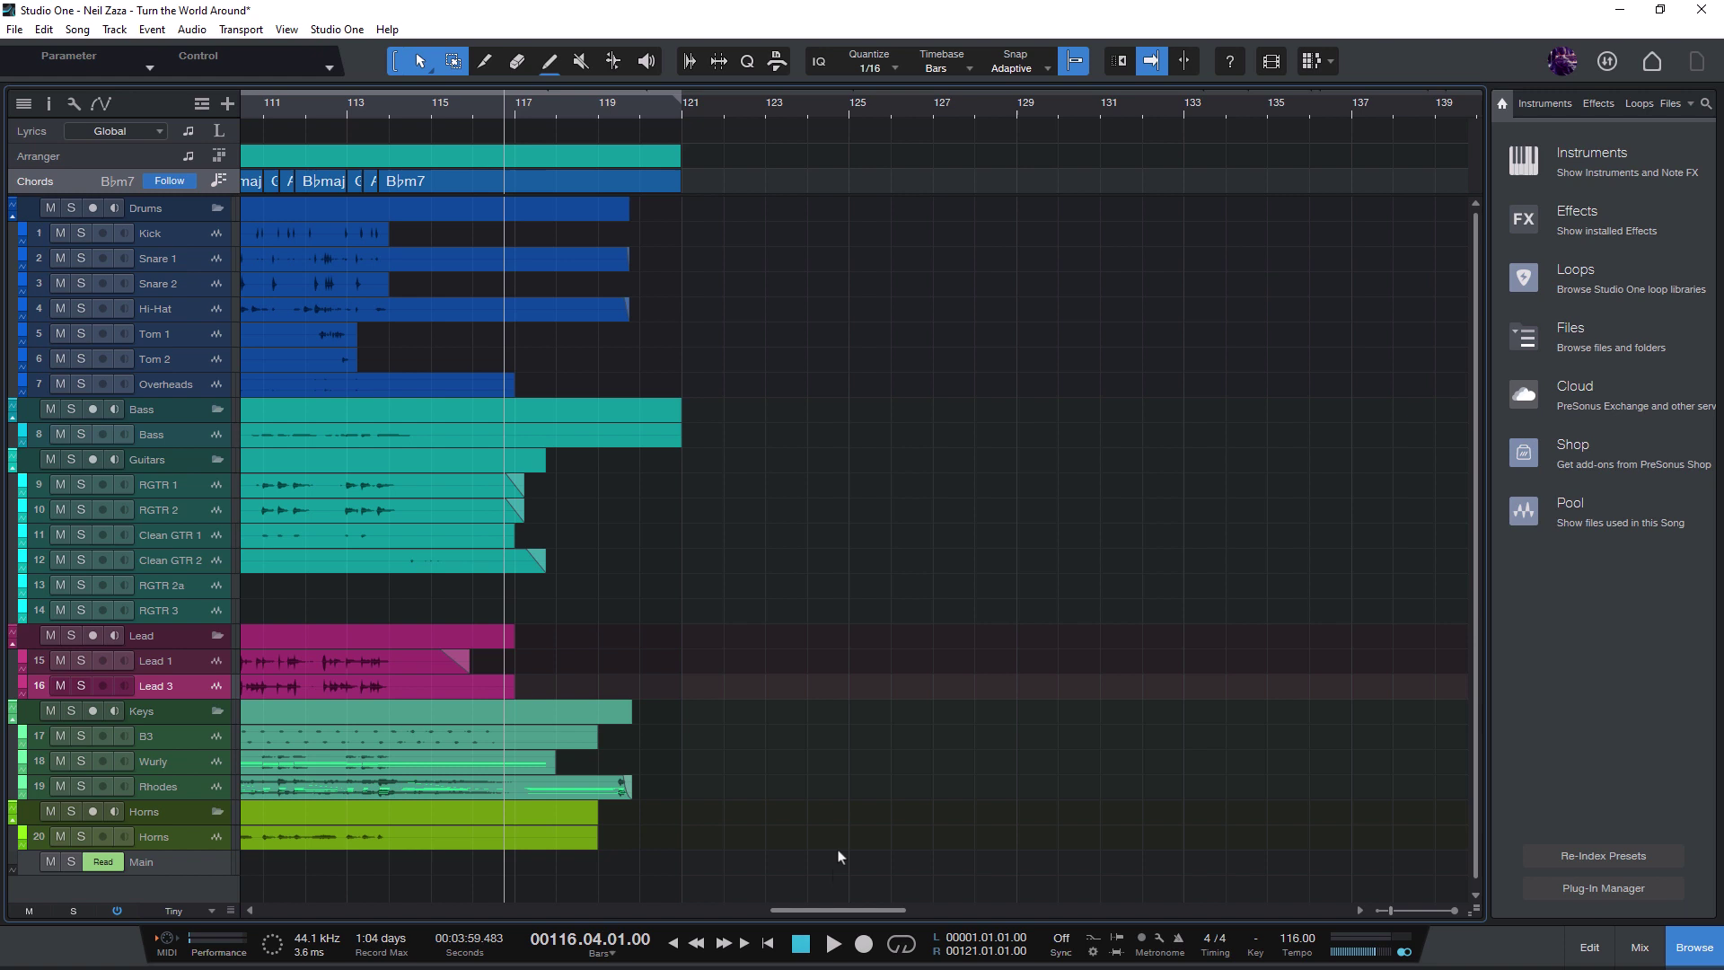
click(801, 949)
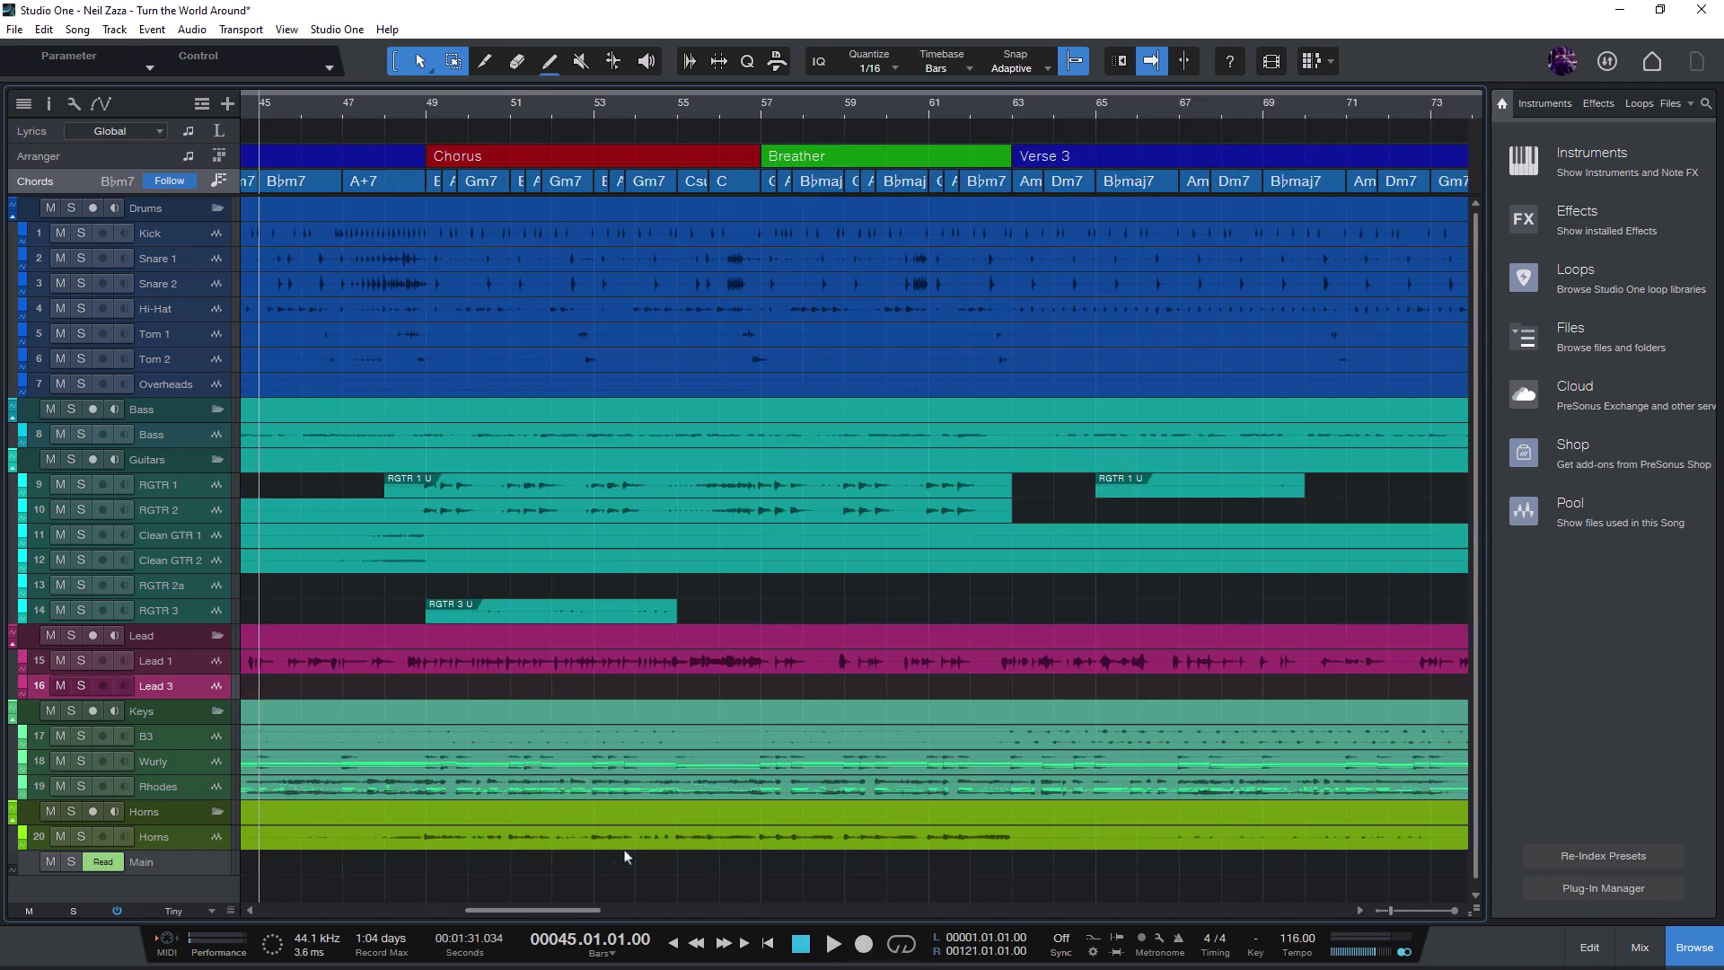
drag(579, 909, 563, 909)
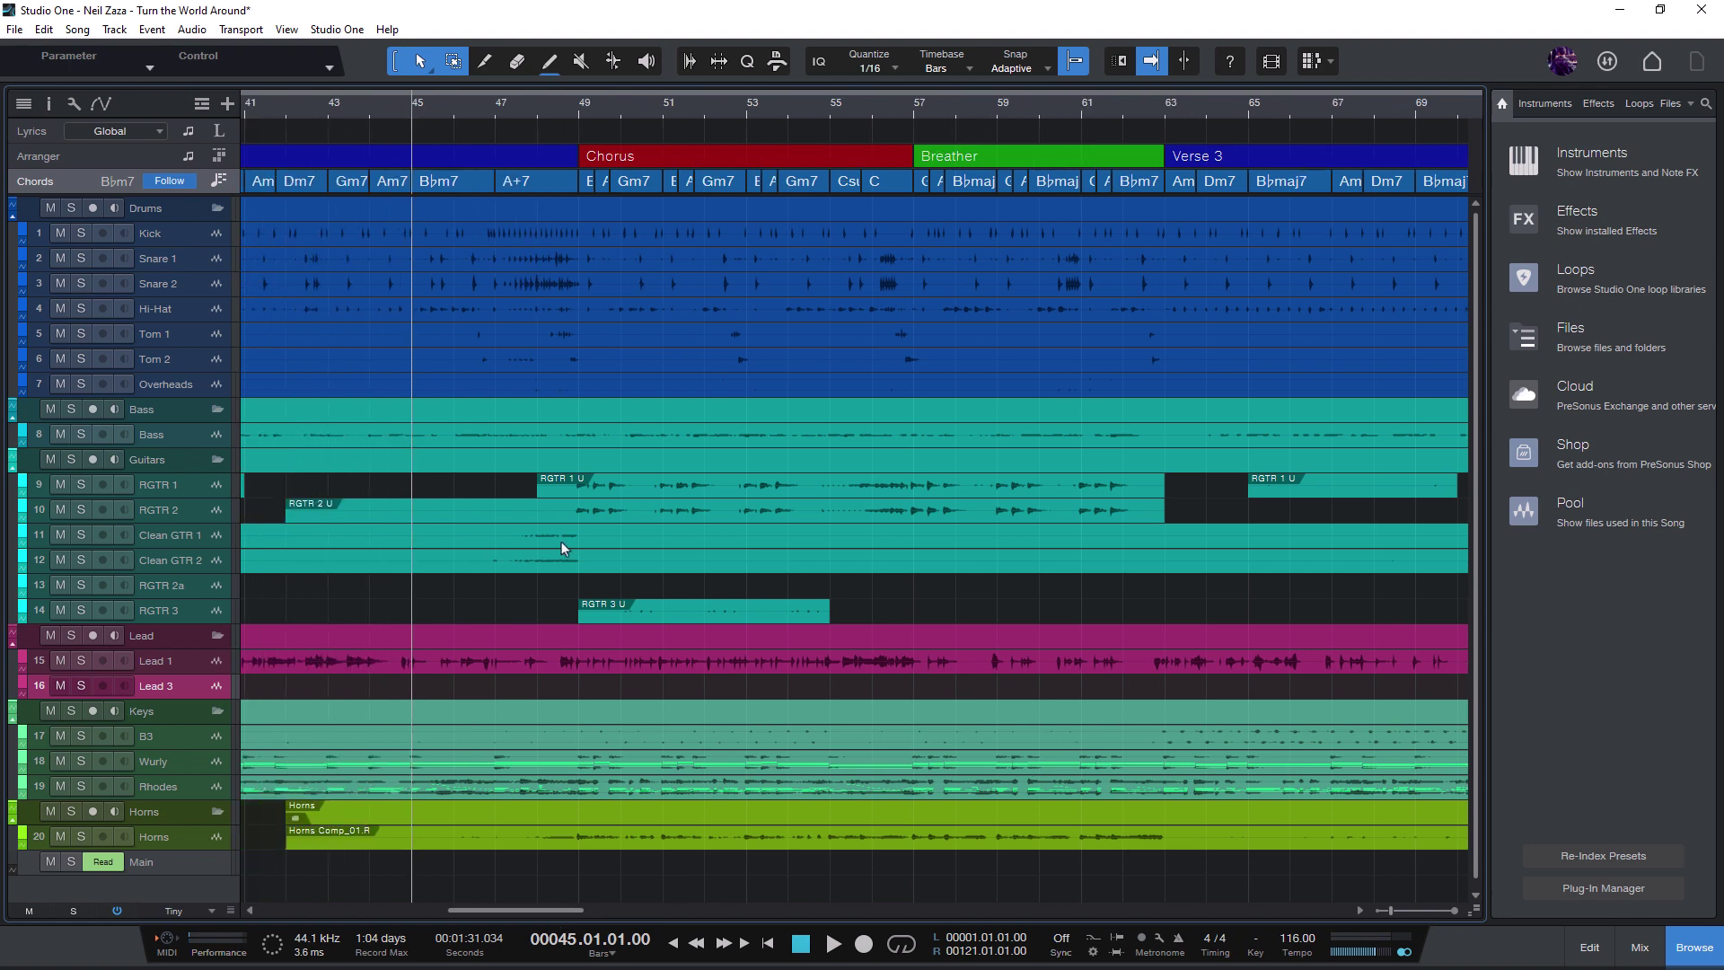
click(801, 944)
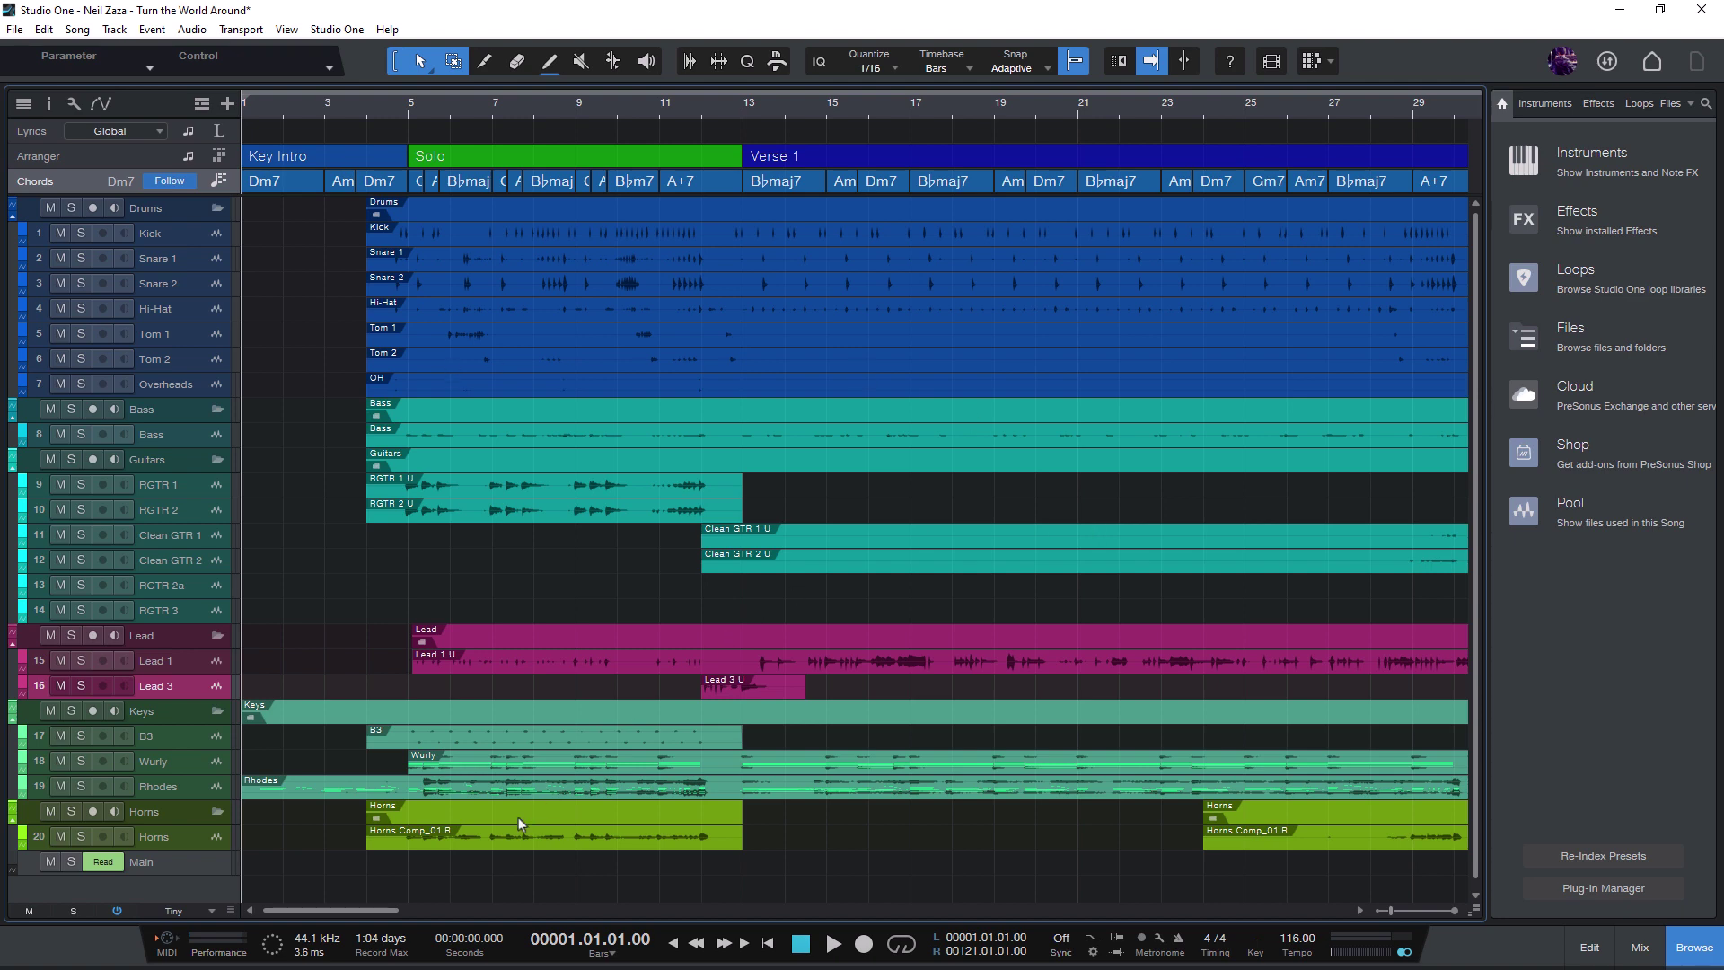
drag(350, 910, 508, 909)
Step: Place the playhead at bar 55 and zoom the arrangement in around it
scroll(939, 147, right, 4)
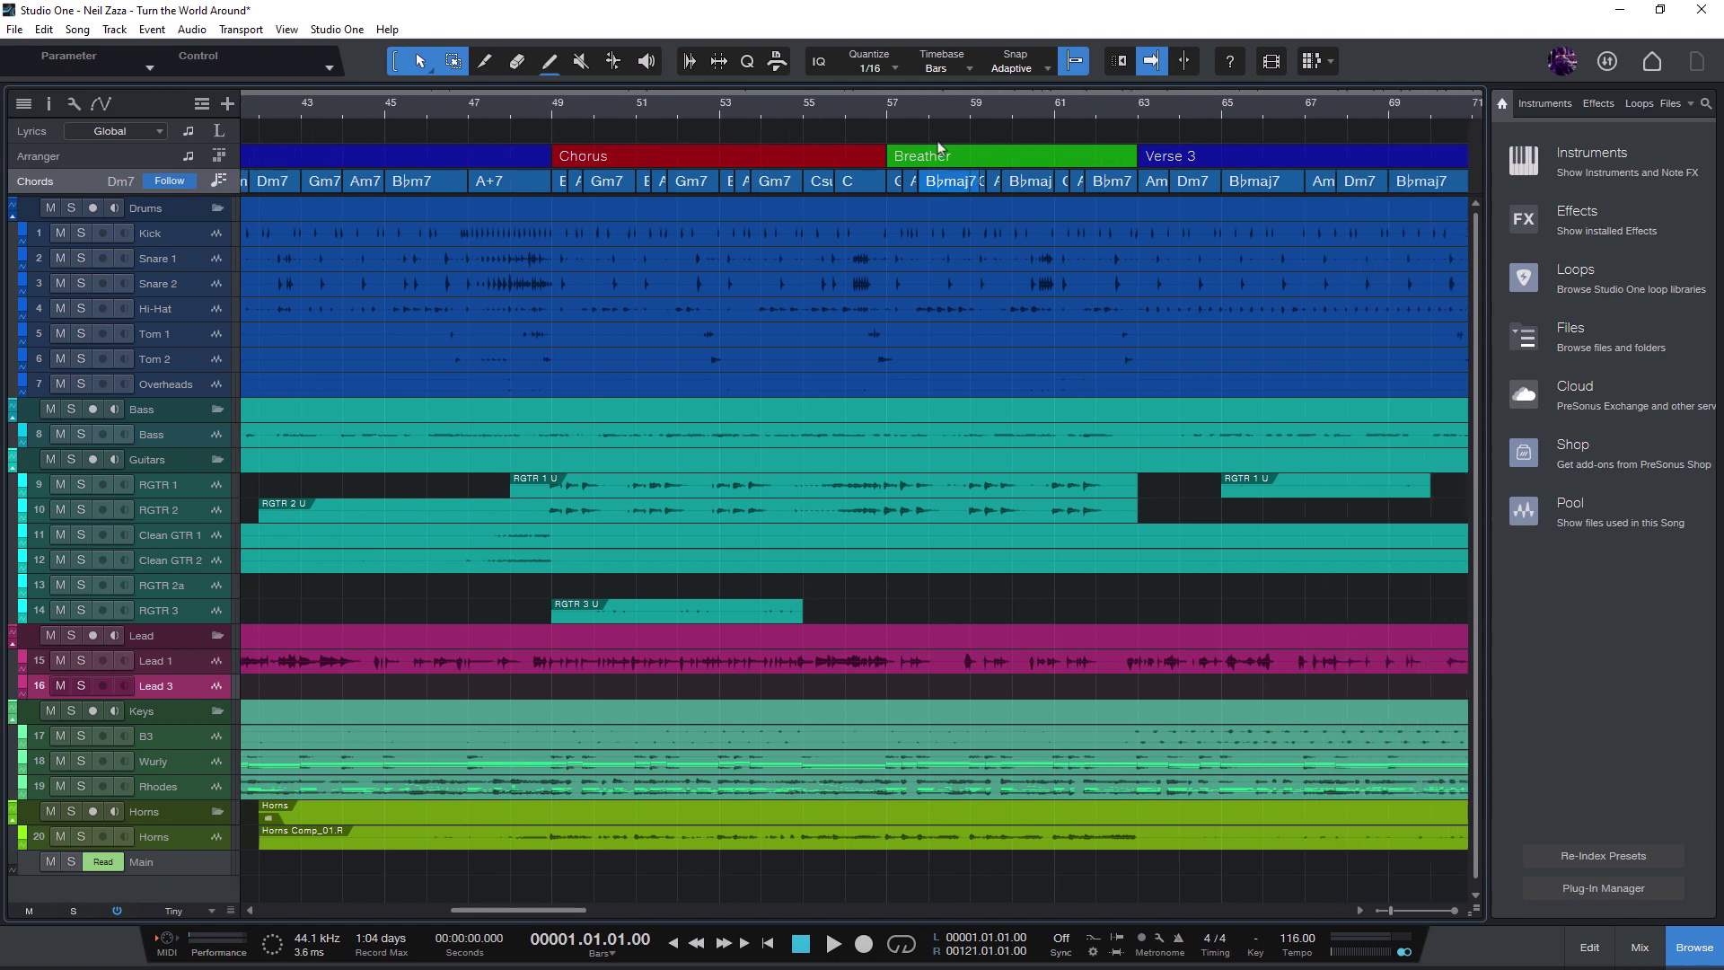
click(804, 104)
key(e)
key(e)
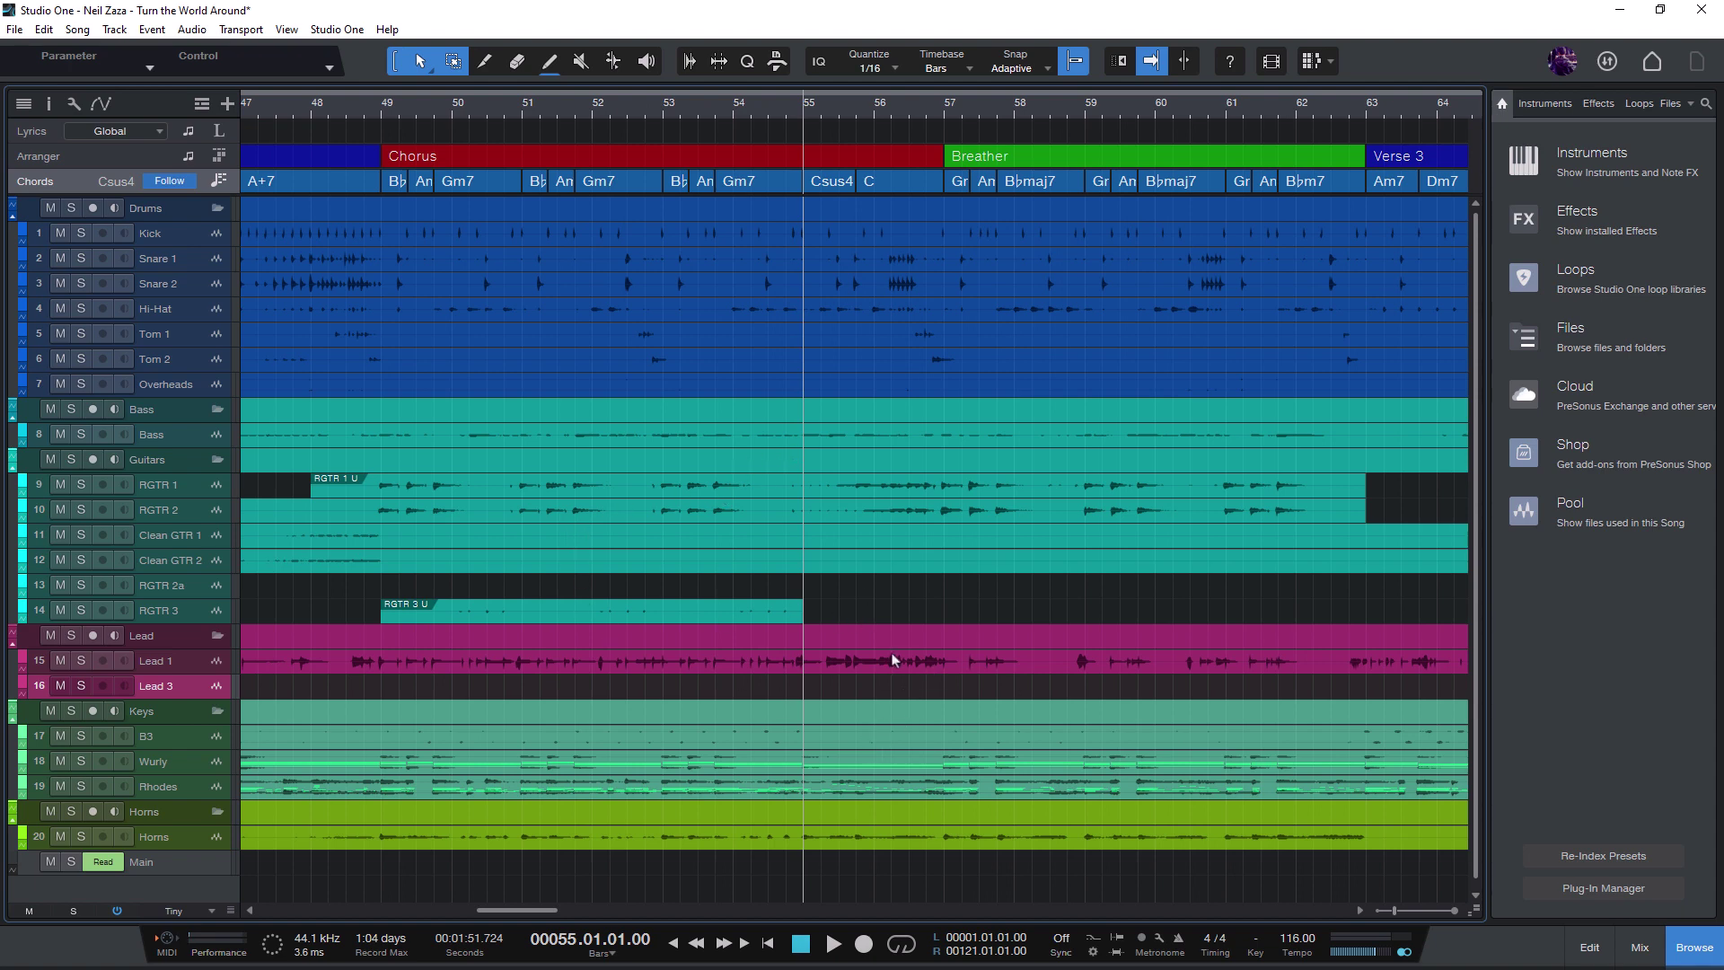
Step: Toggle the Stop button's Return to Start on Stop option
click(257, 34)
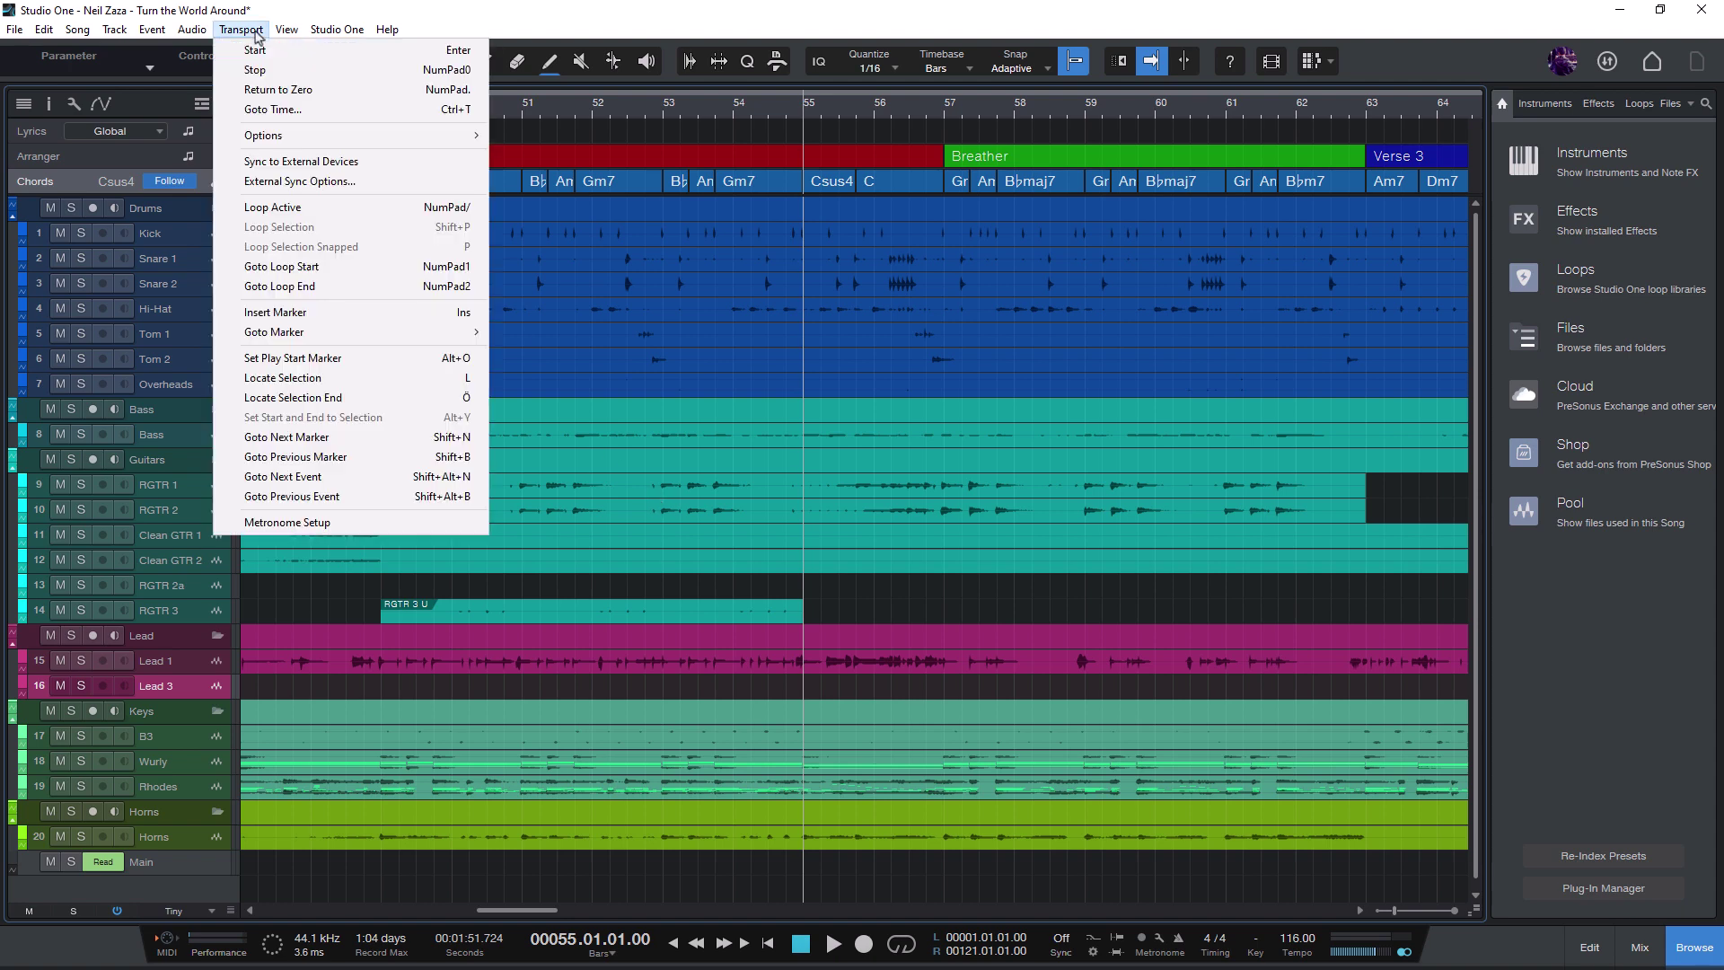
mouse_move(362, 140)
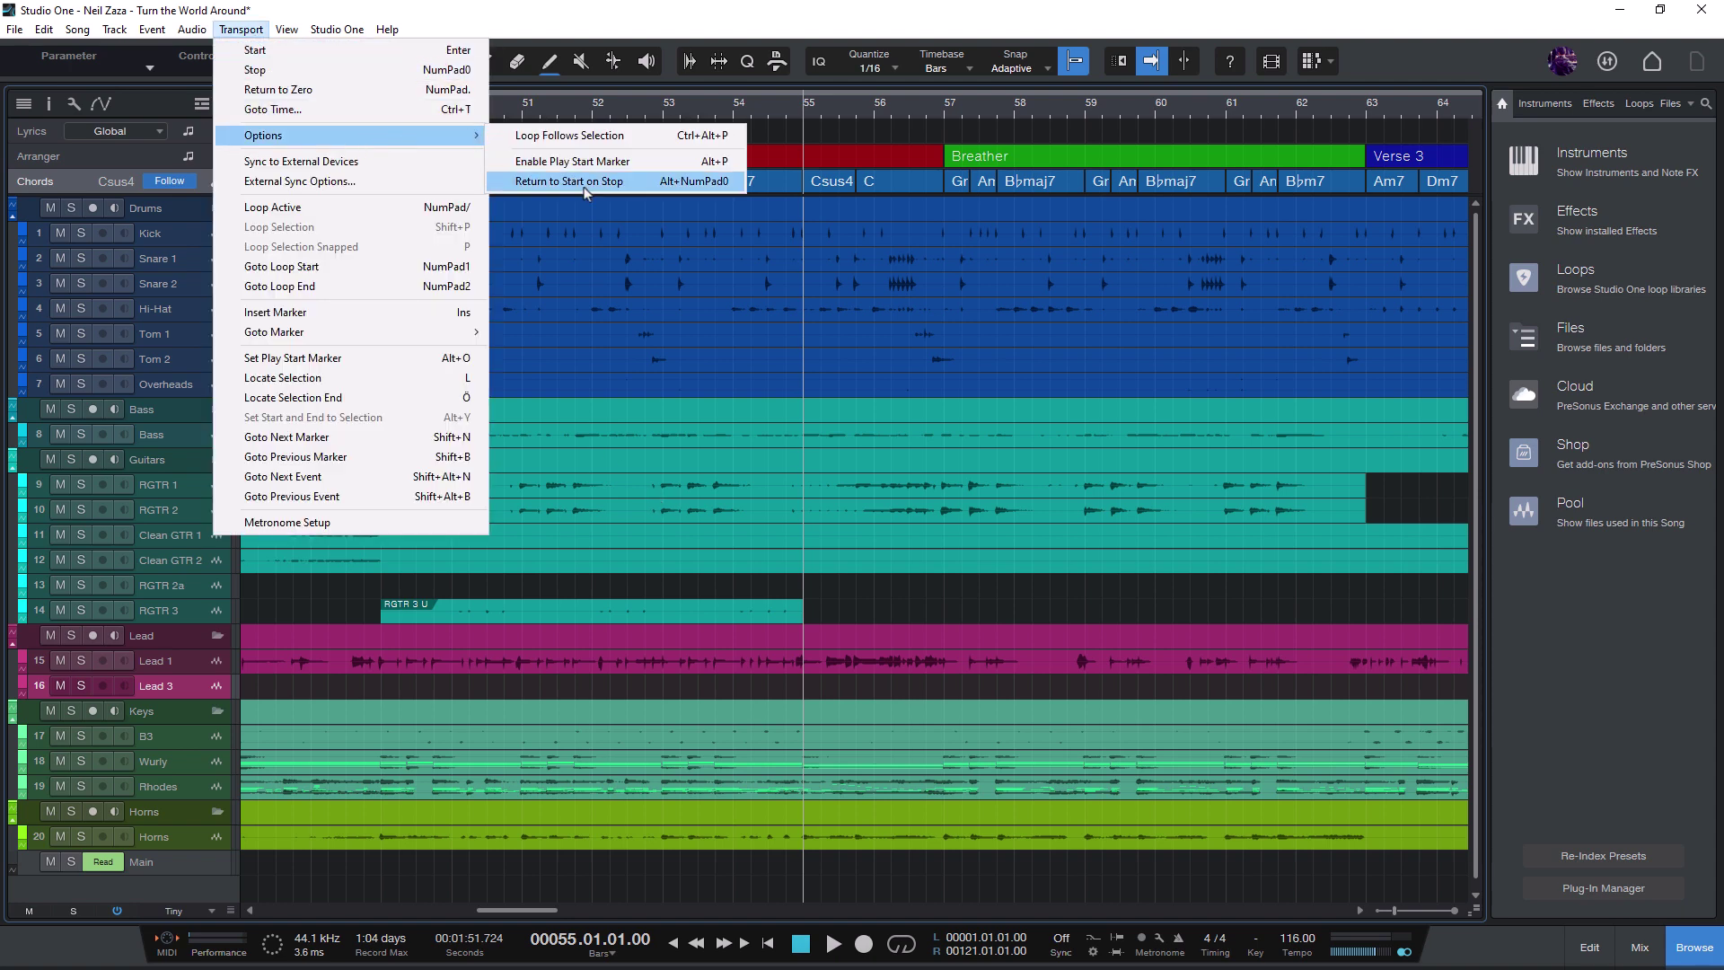
click(867, 604)
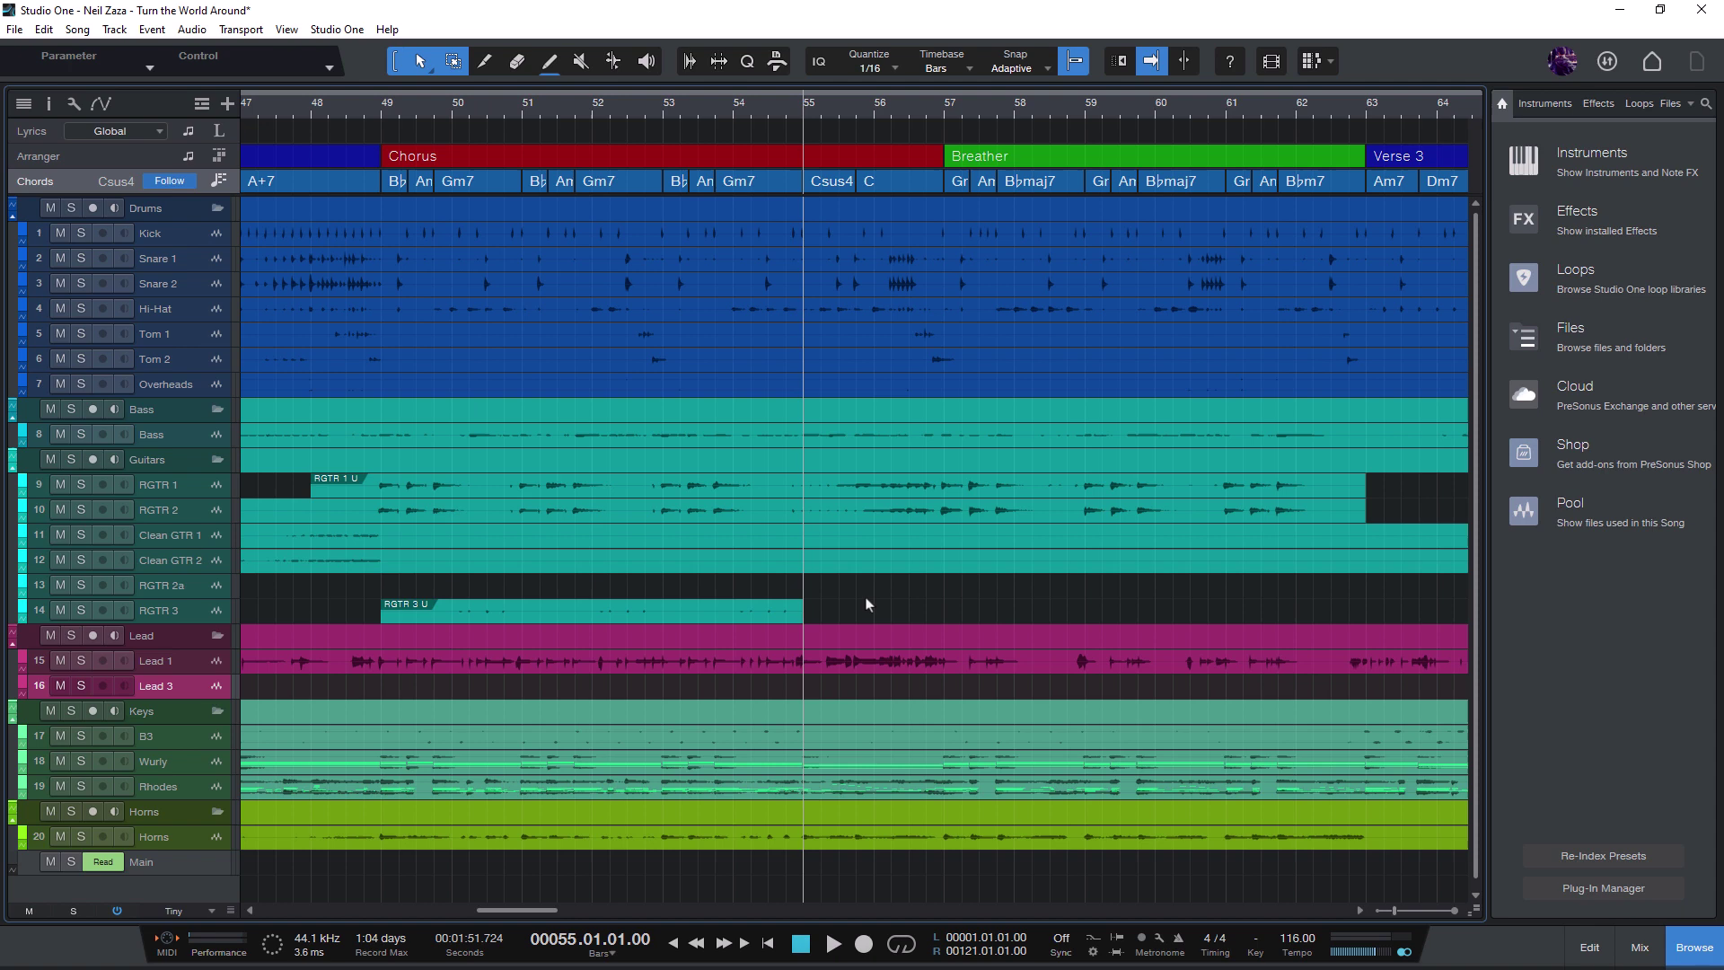
right_click(802, 944)
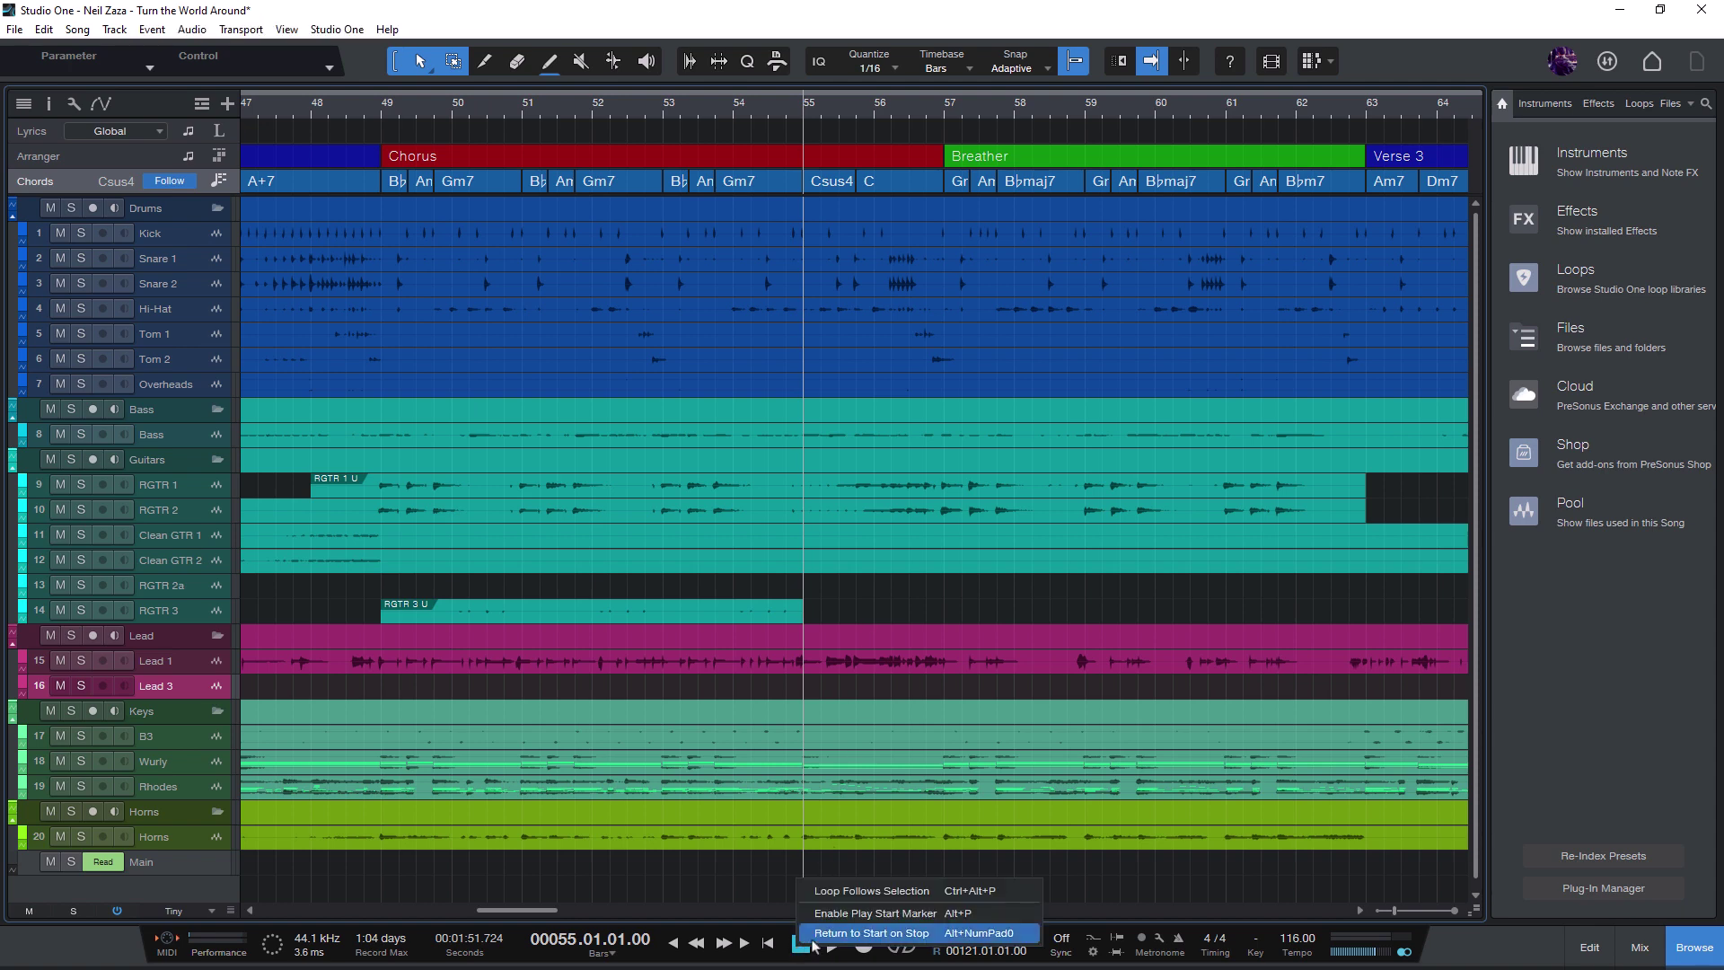
click(907, 933)
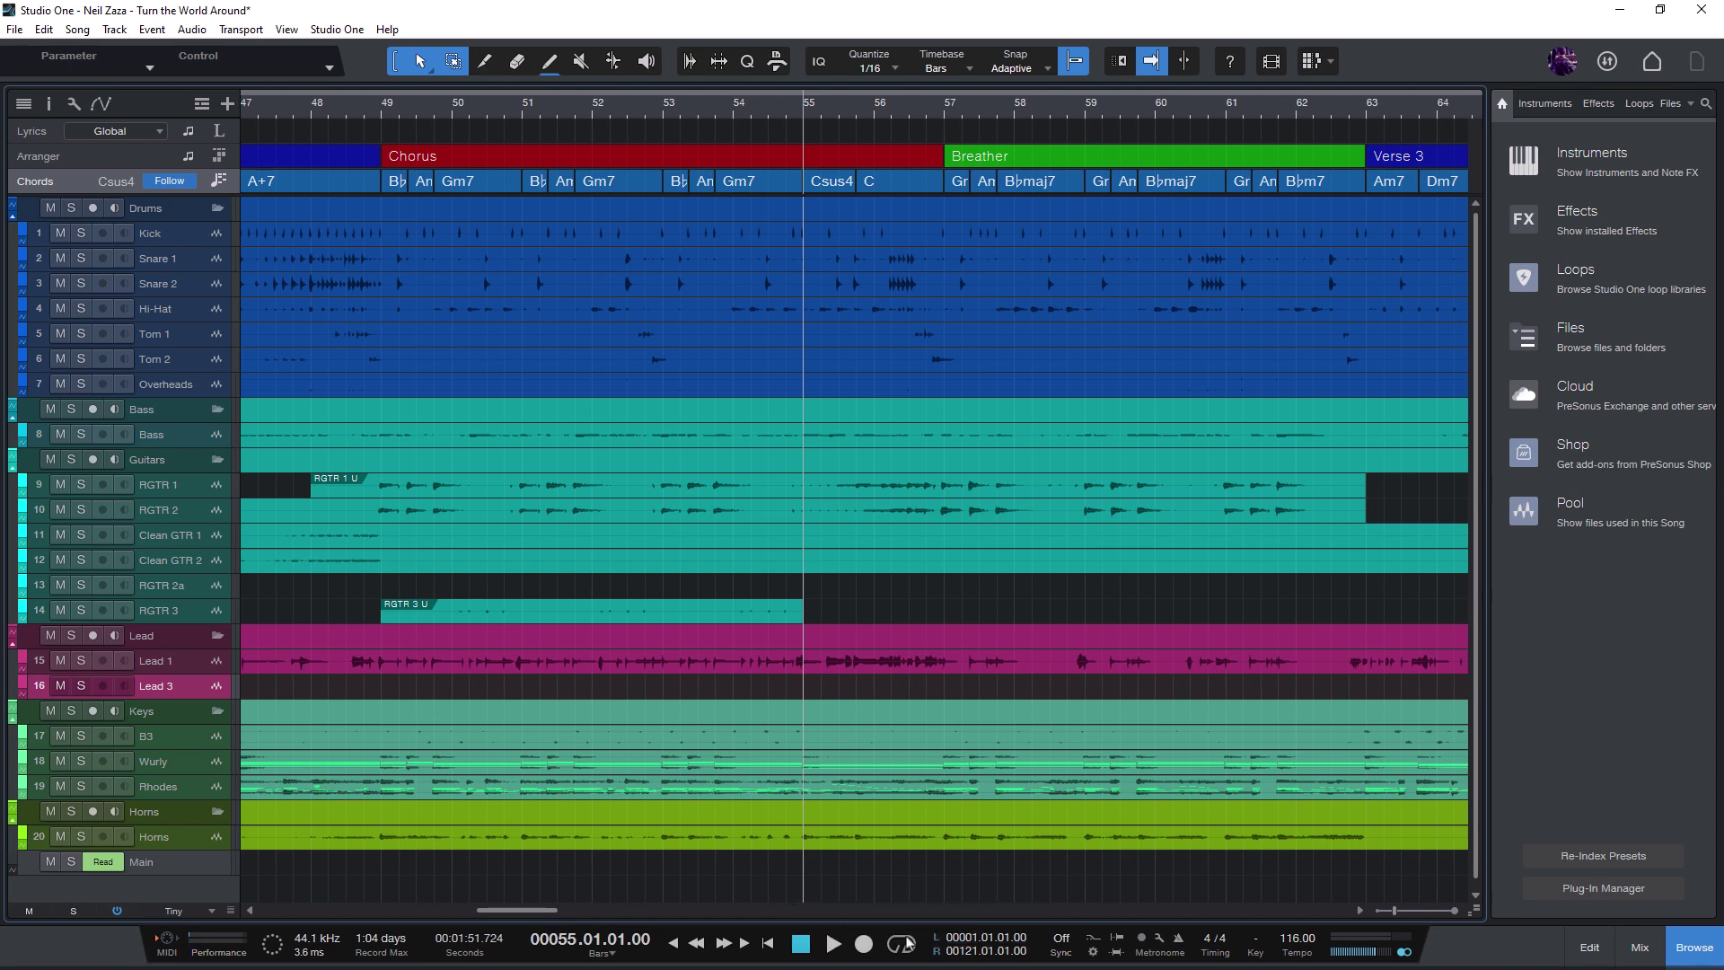
click(72, 208)
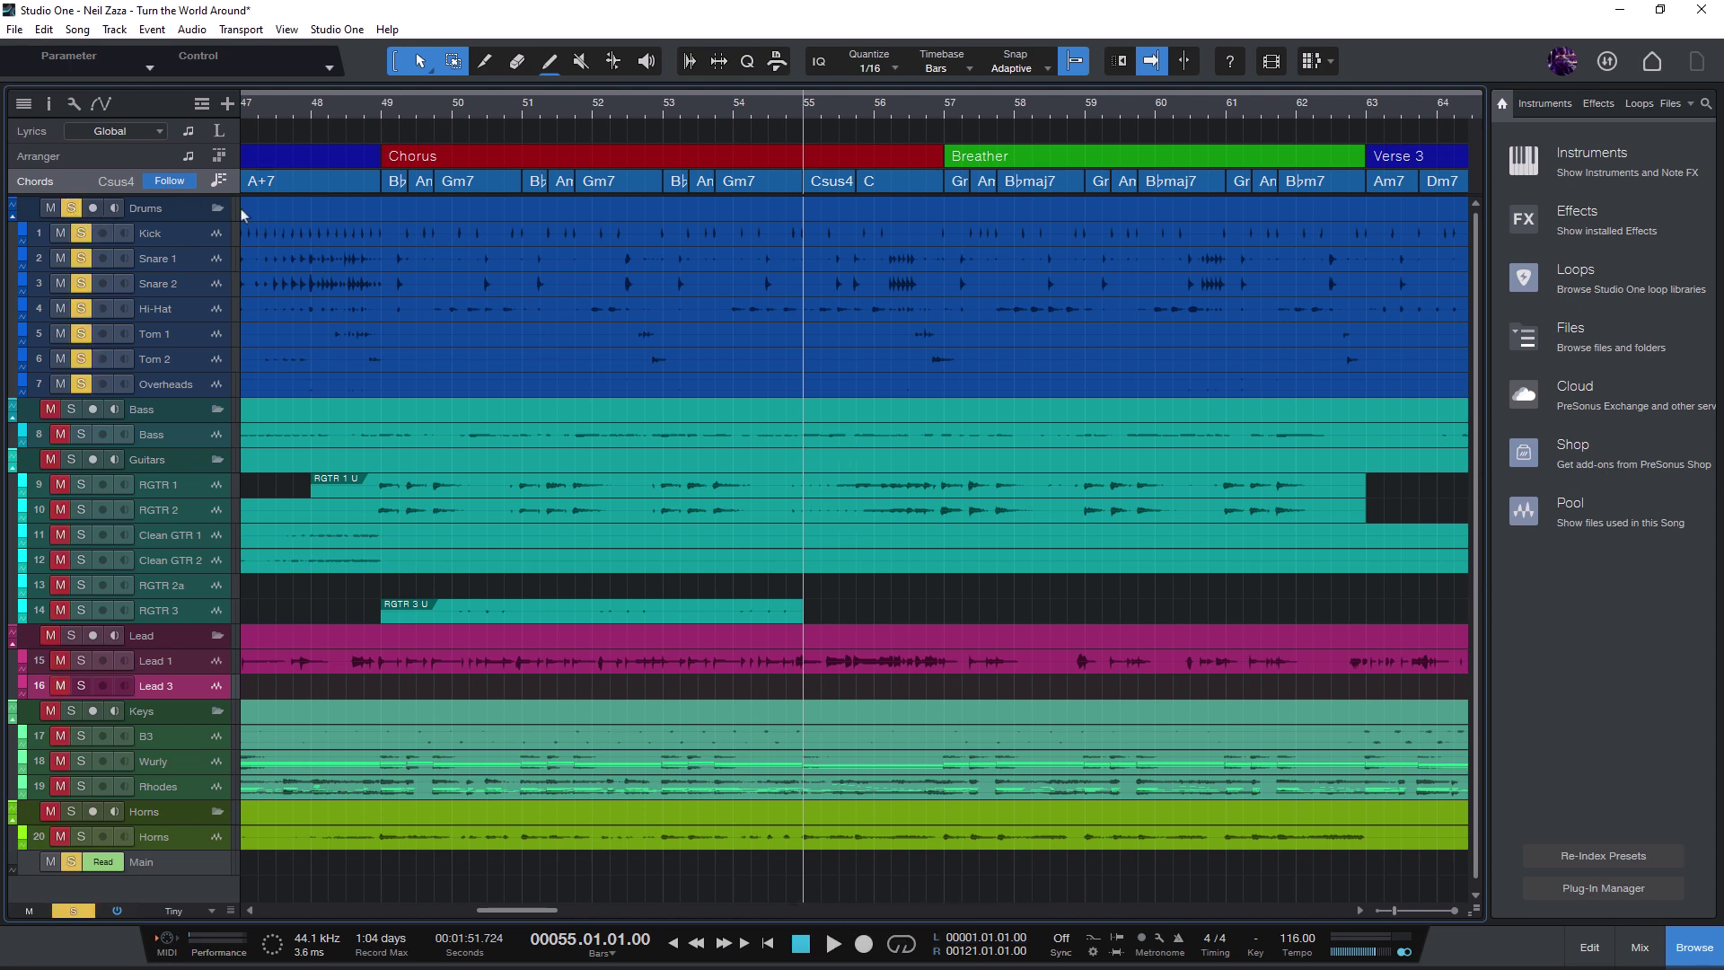
click(826, 112)
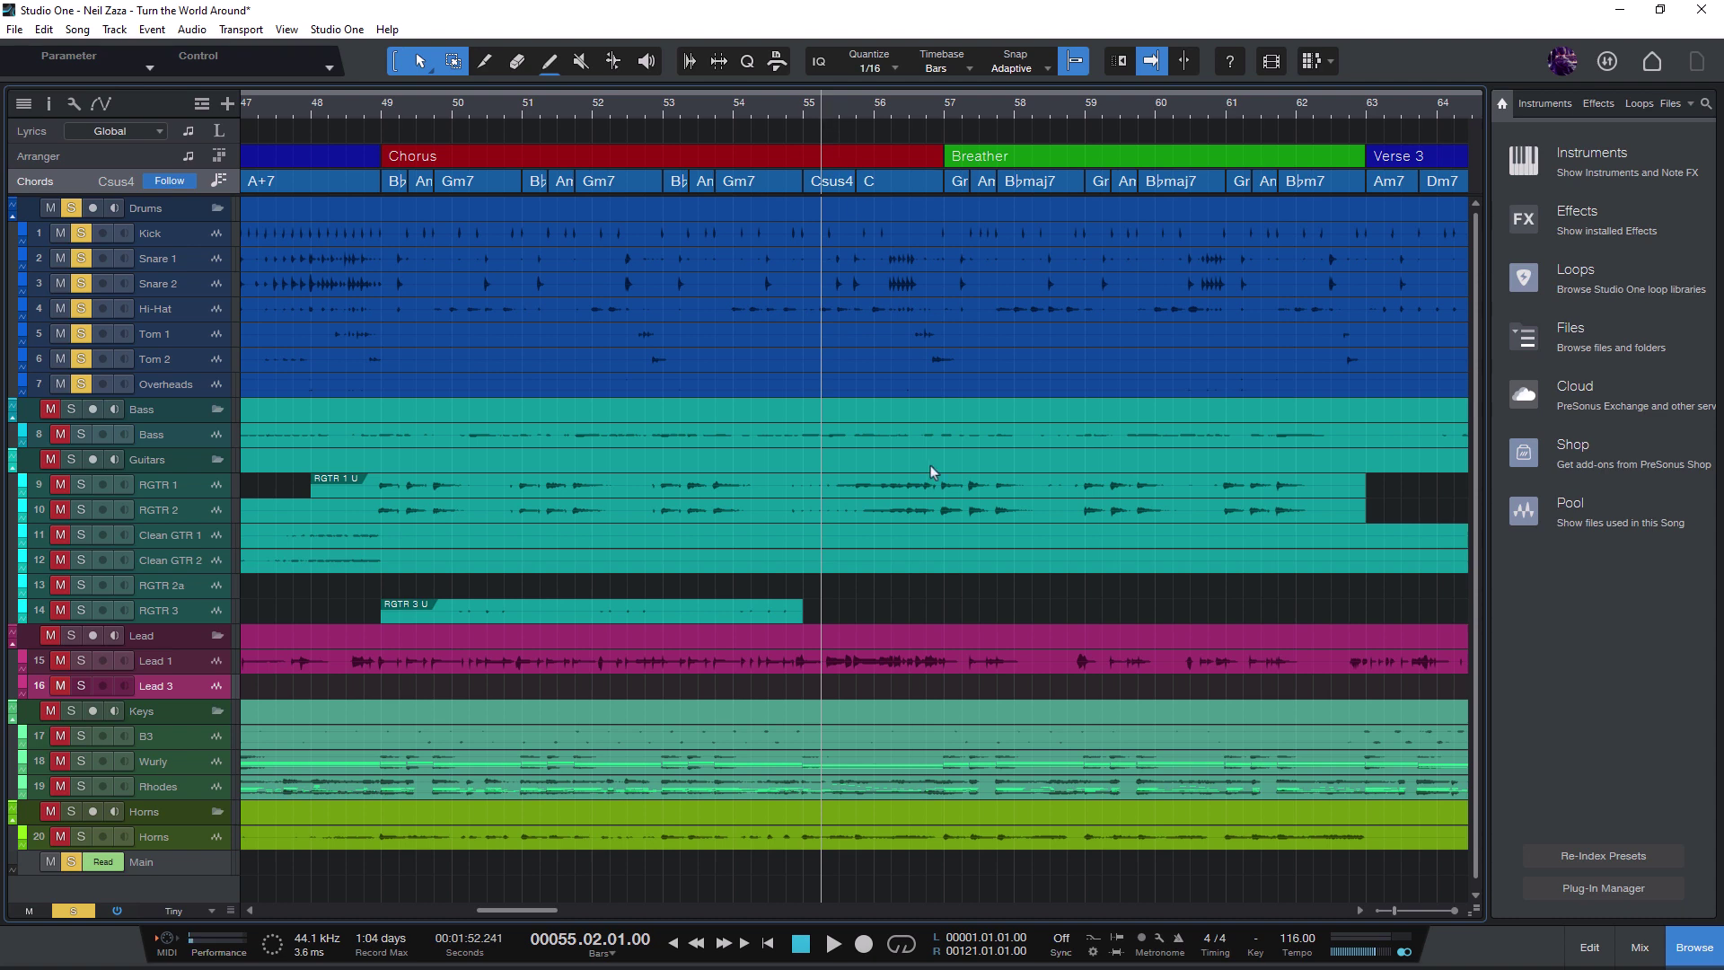
key(e)
key(space)
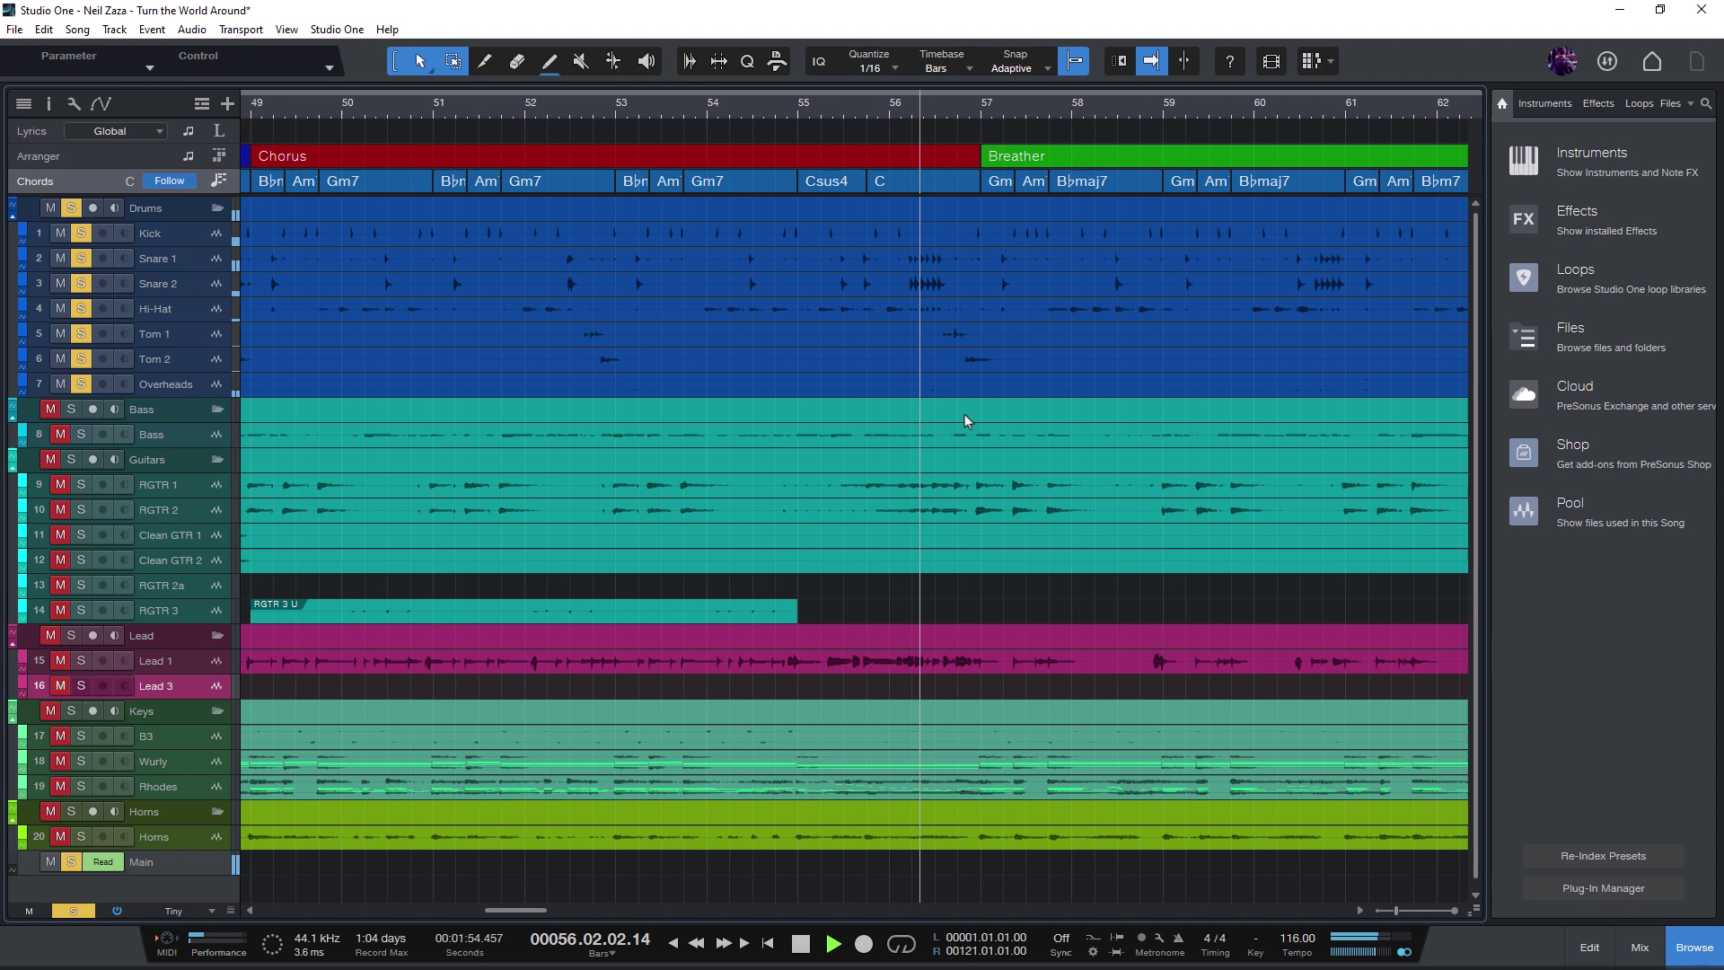
key(space)
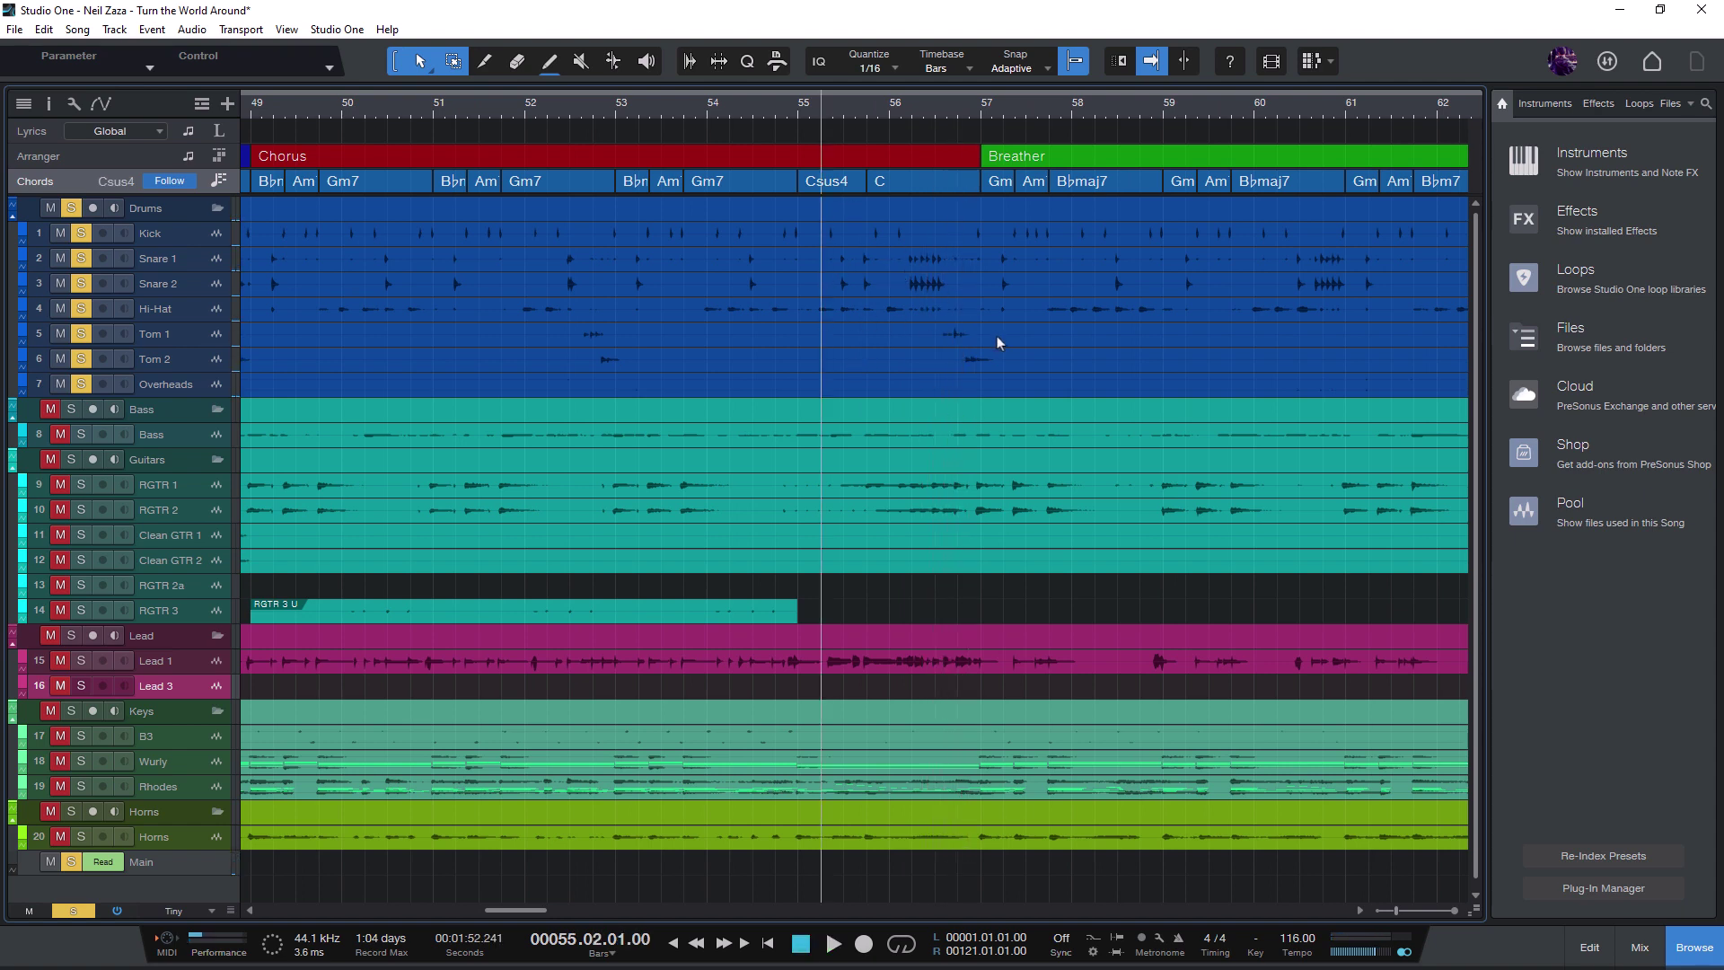
key(space)
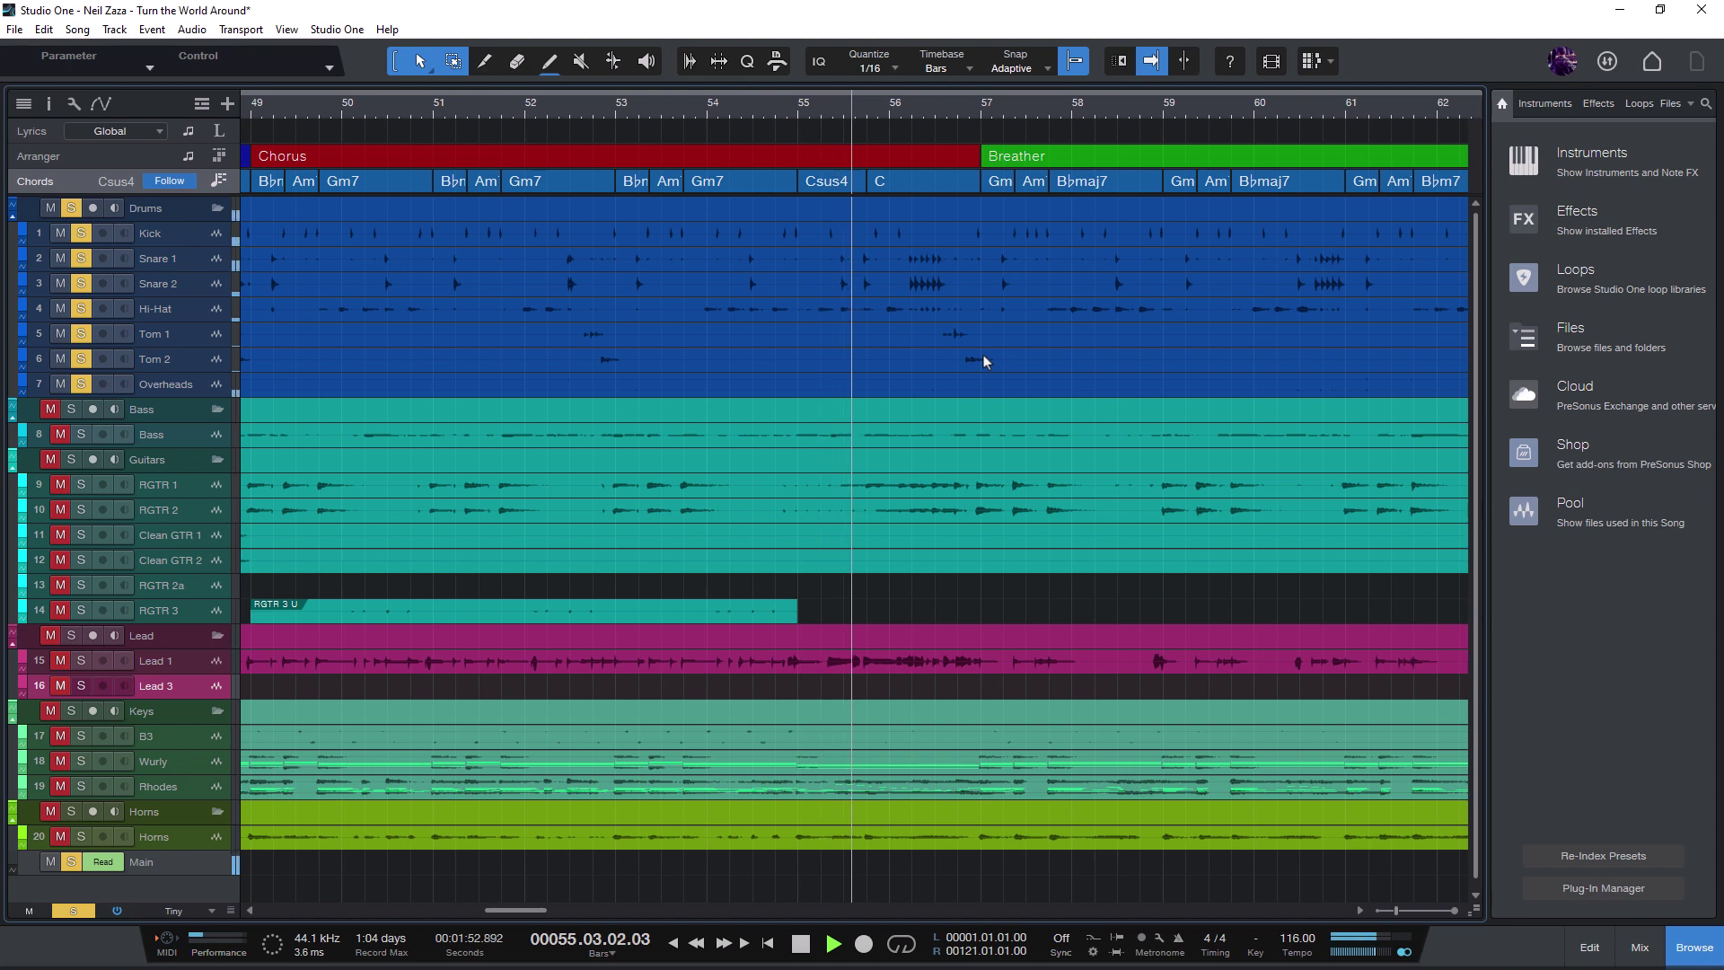
key(space)
key(space)
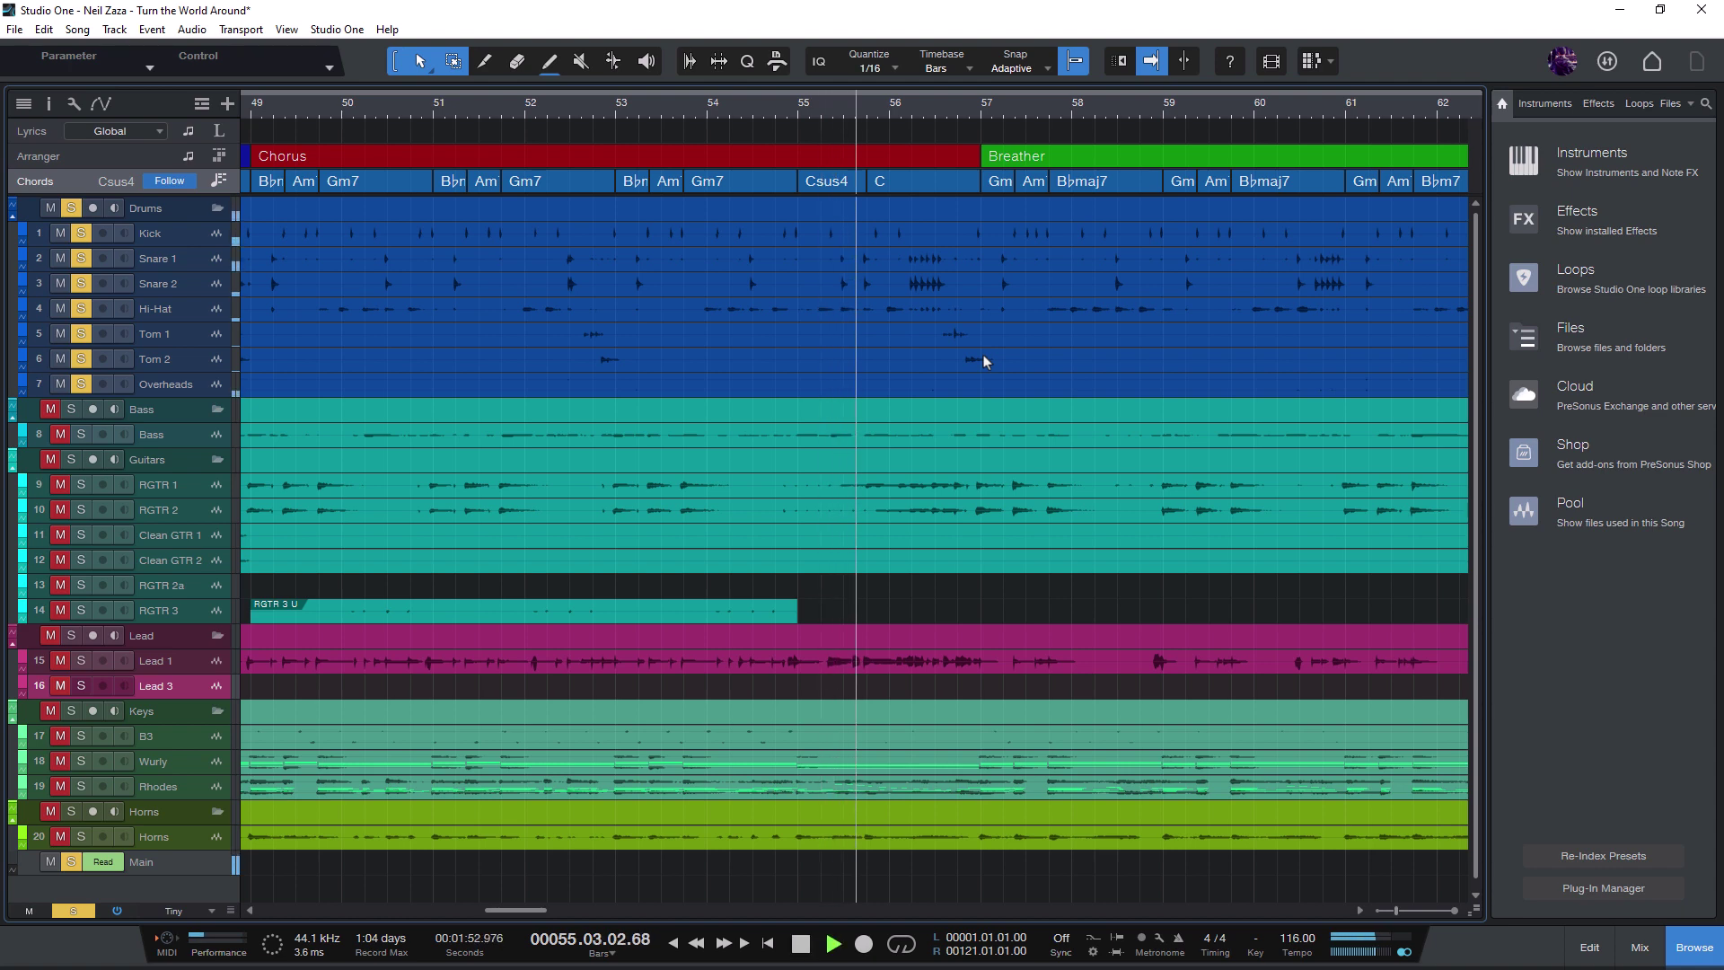
key(space)
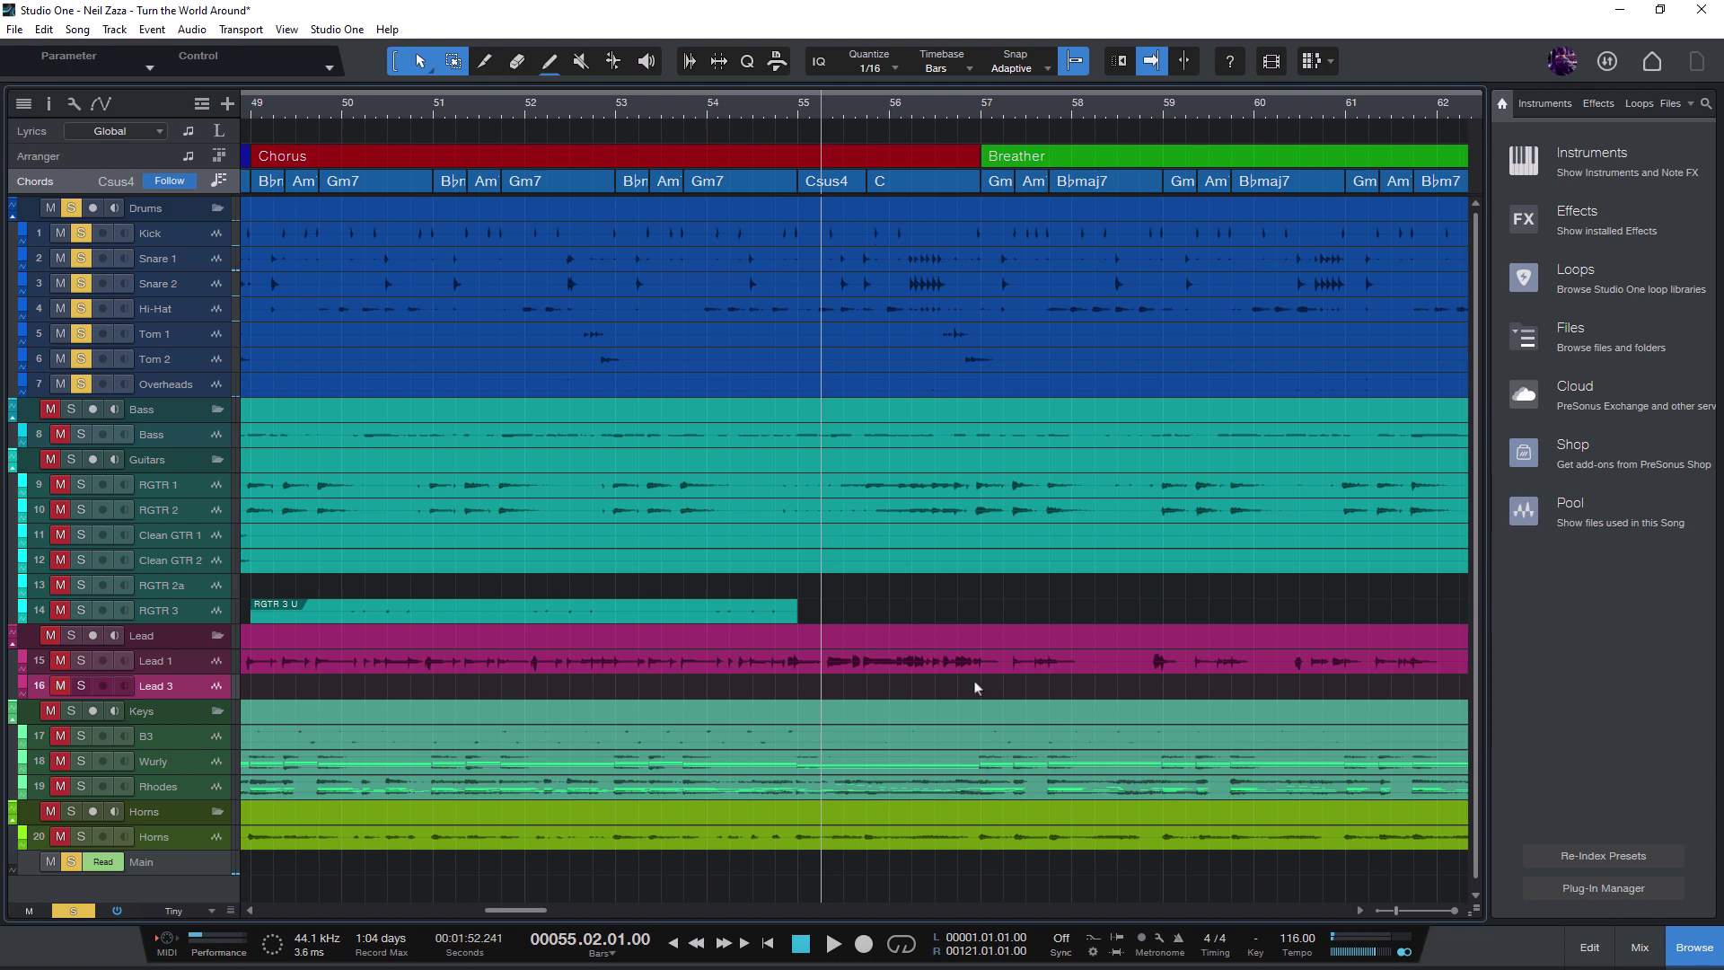
click(328, 29)
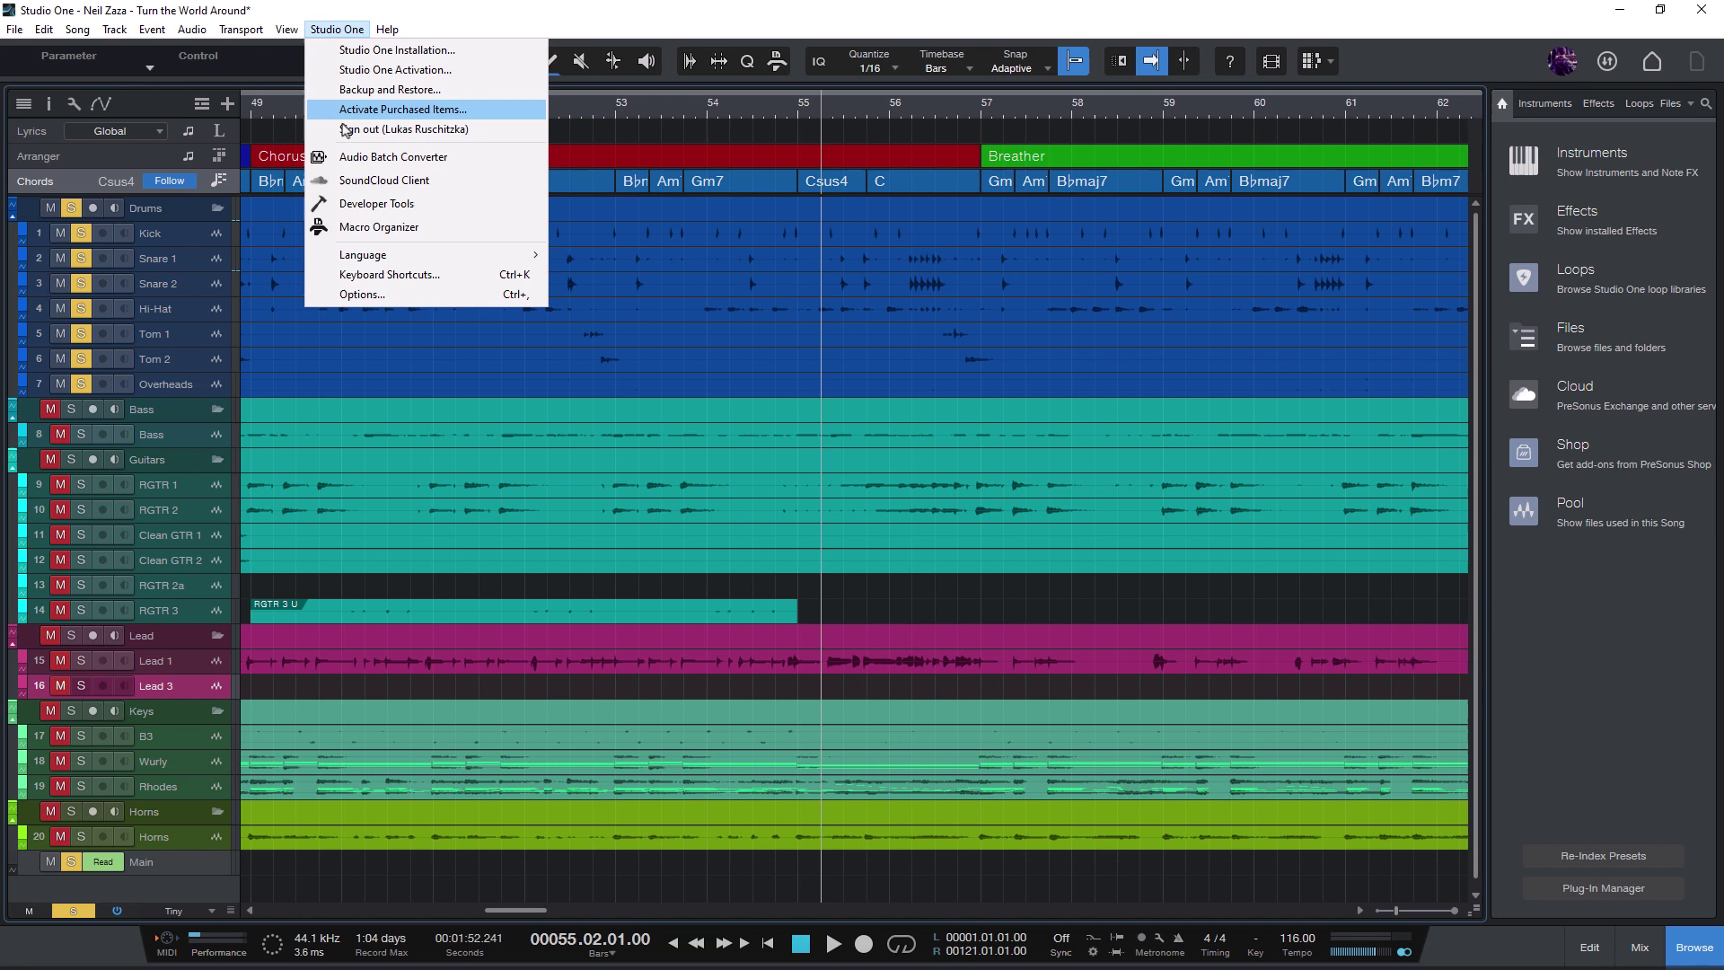
click(376, 274)
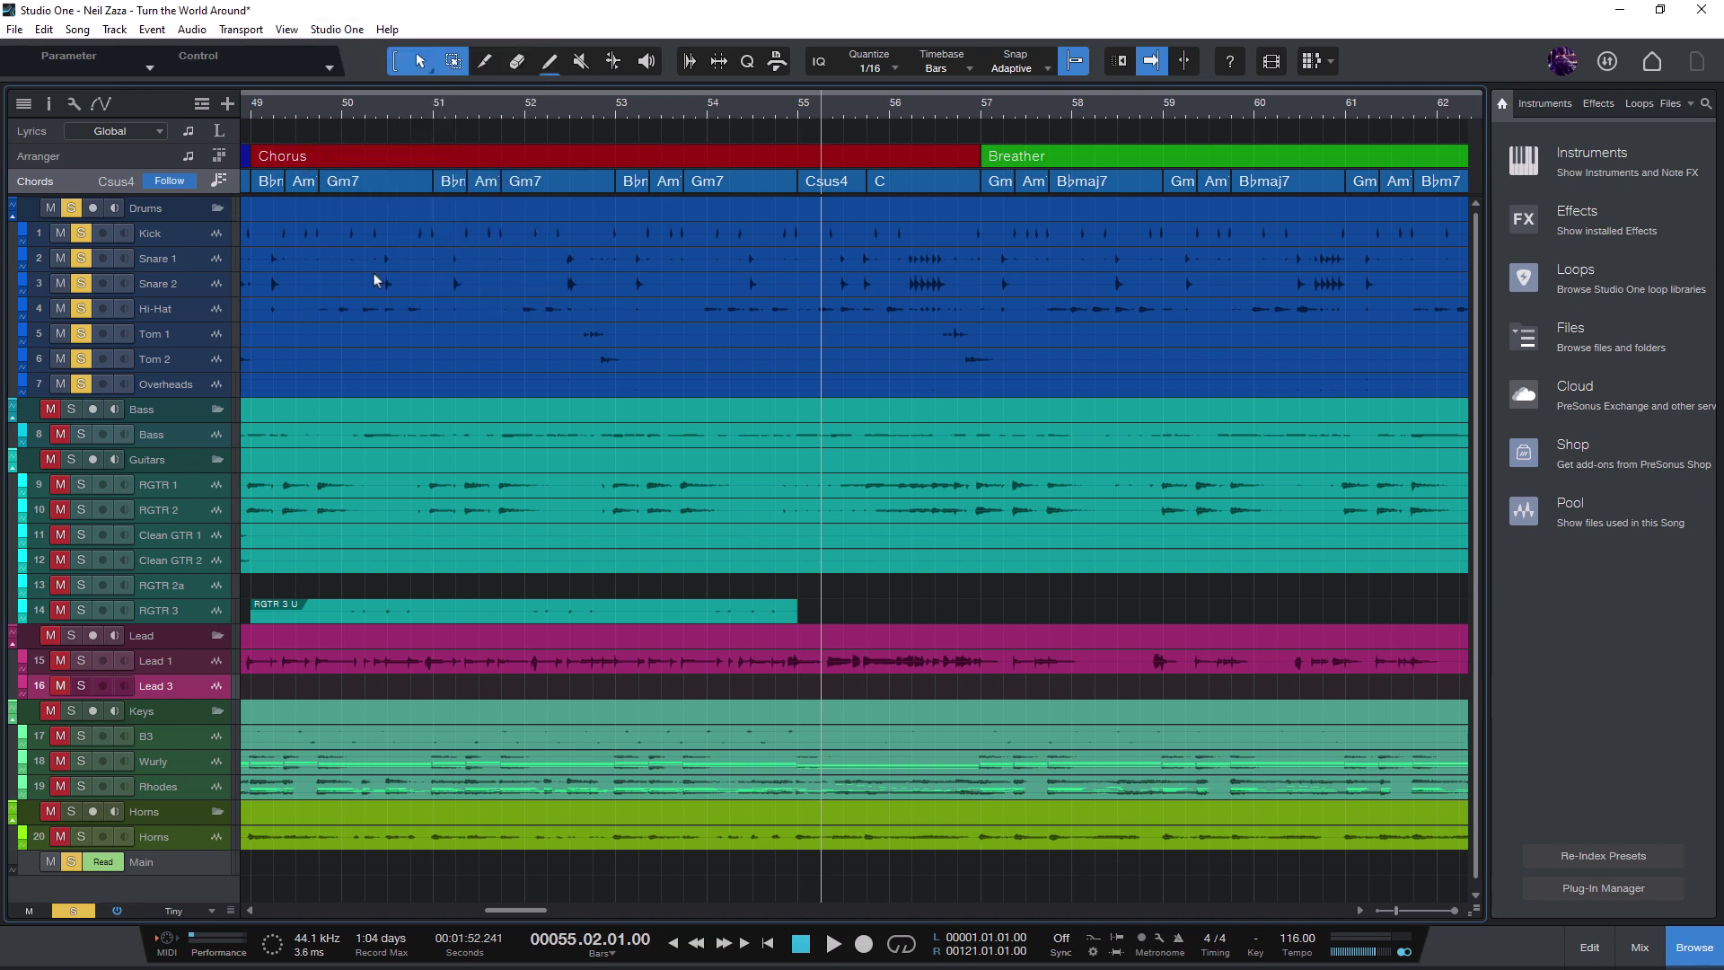
text(t on)
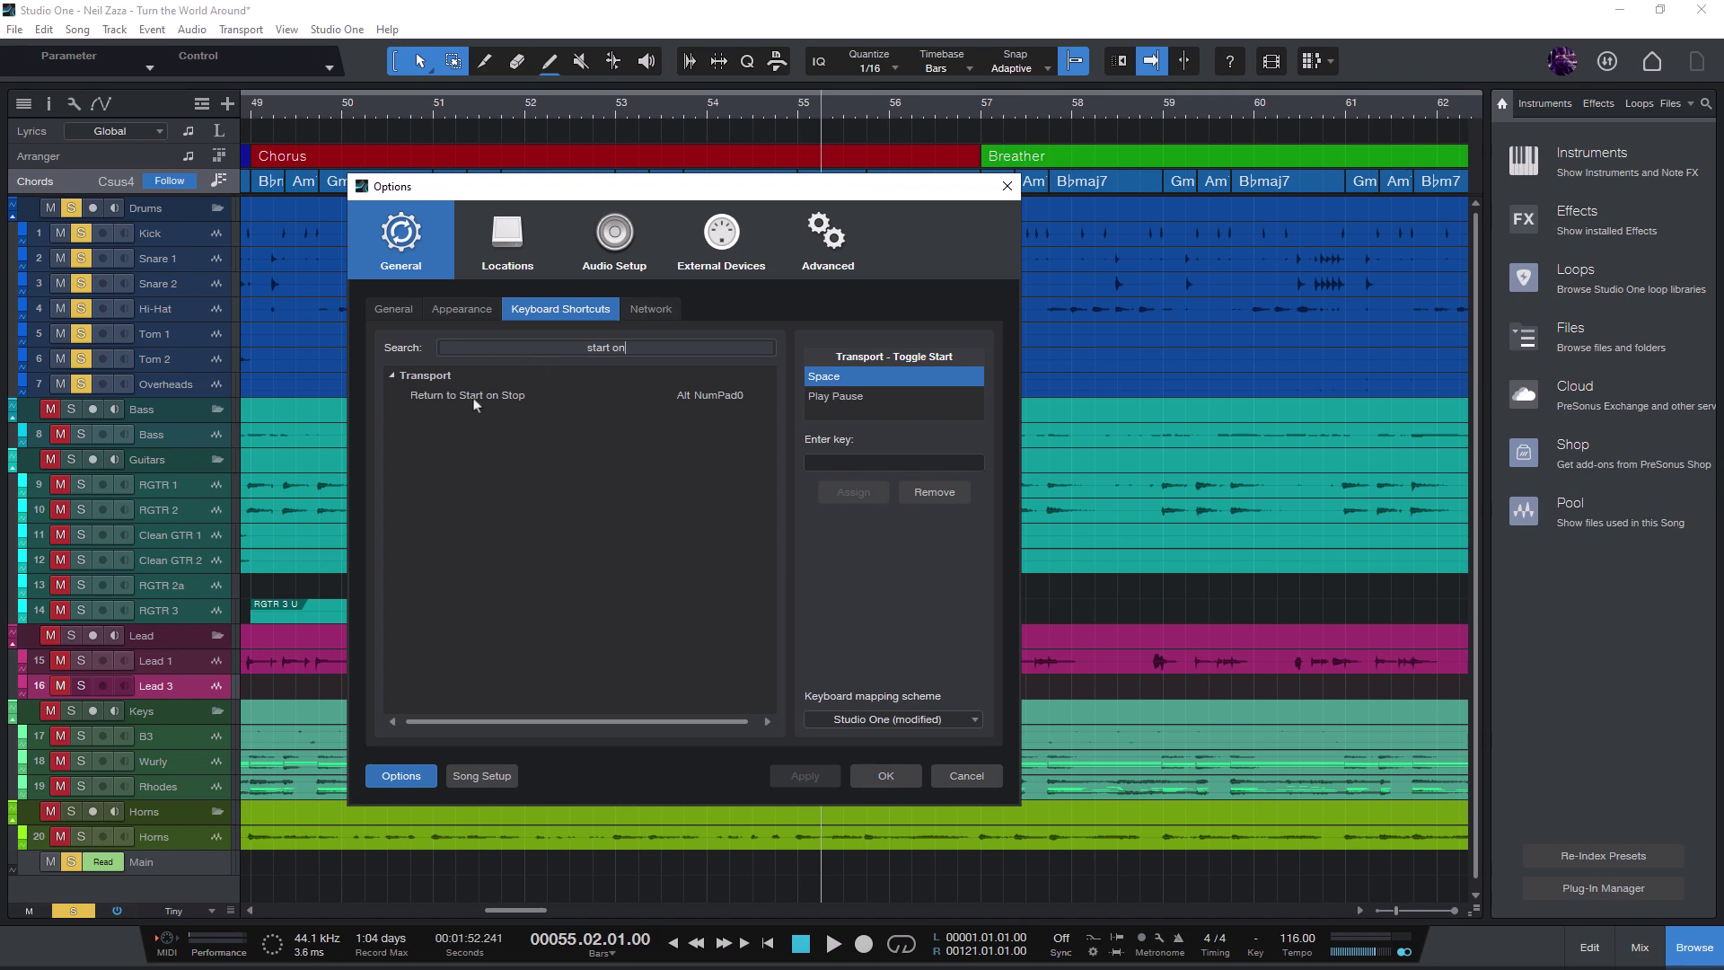
click(687, 395)
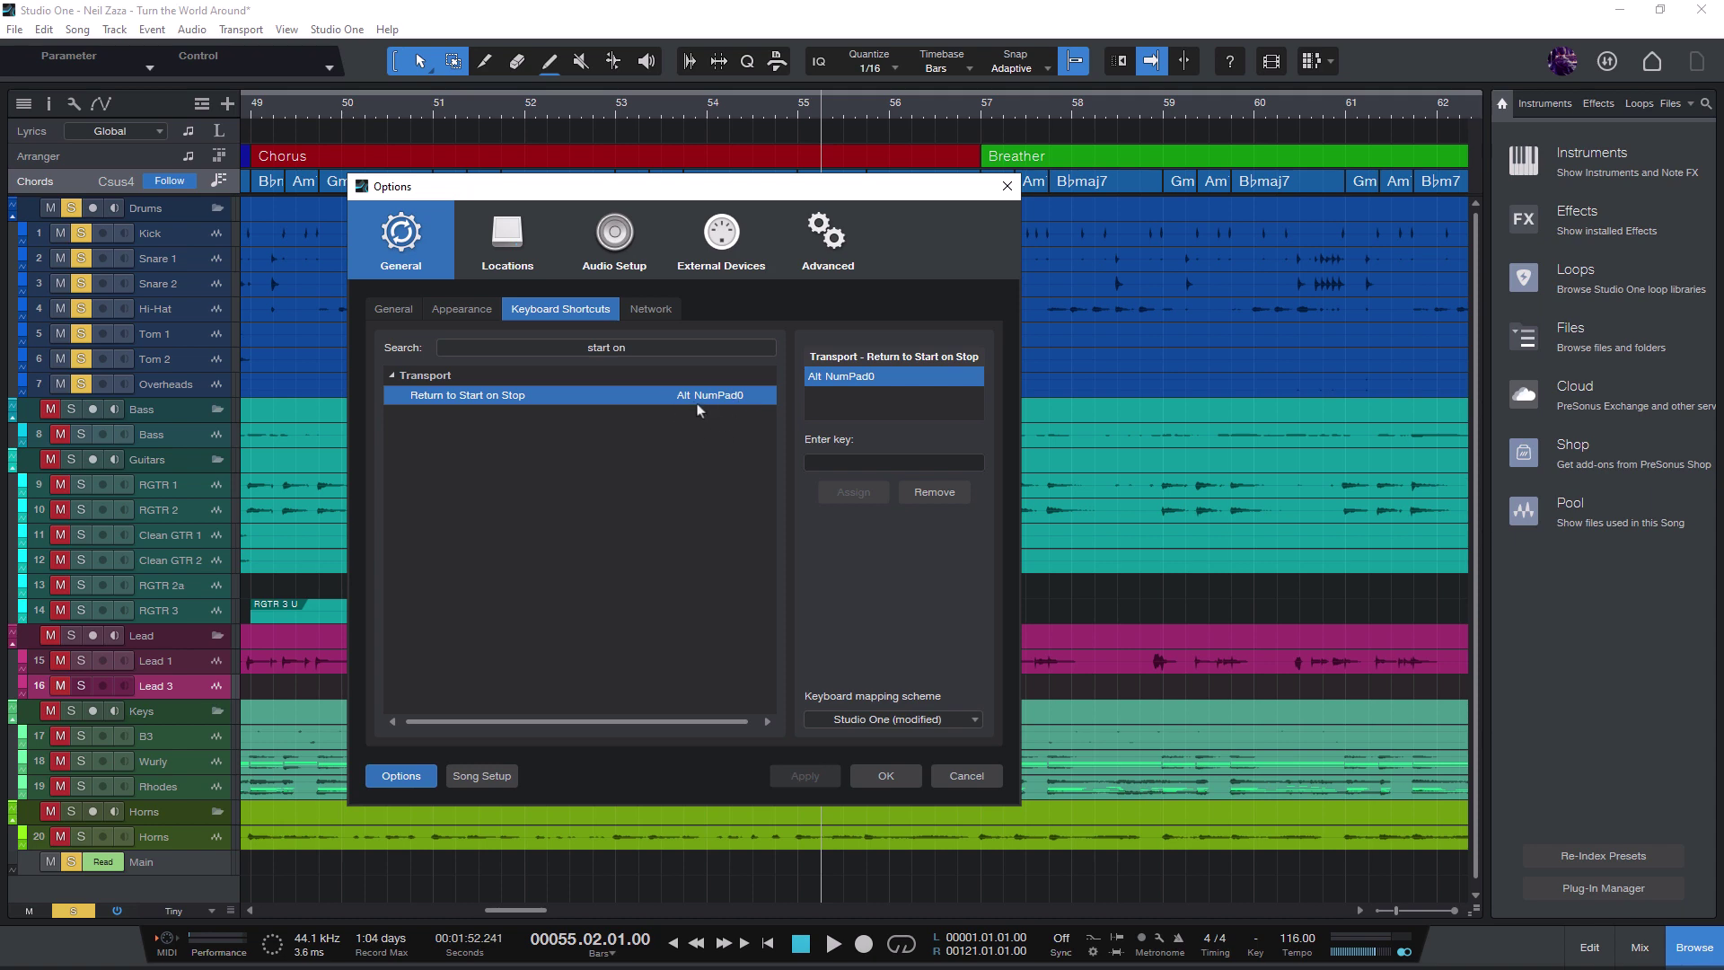
click(966, 776)
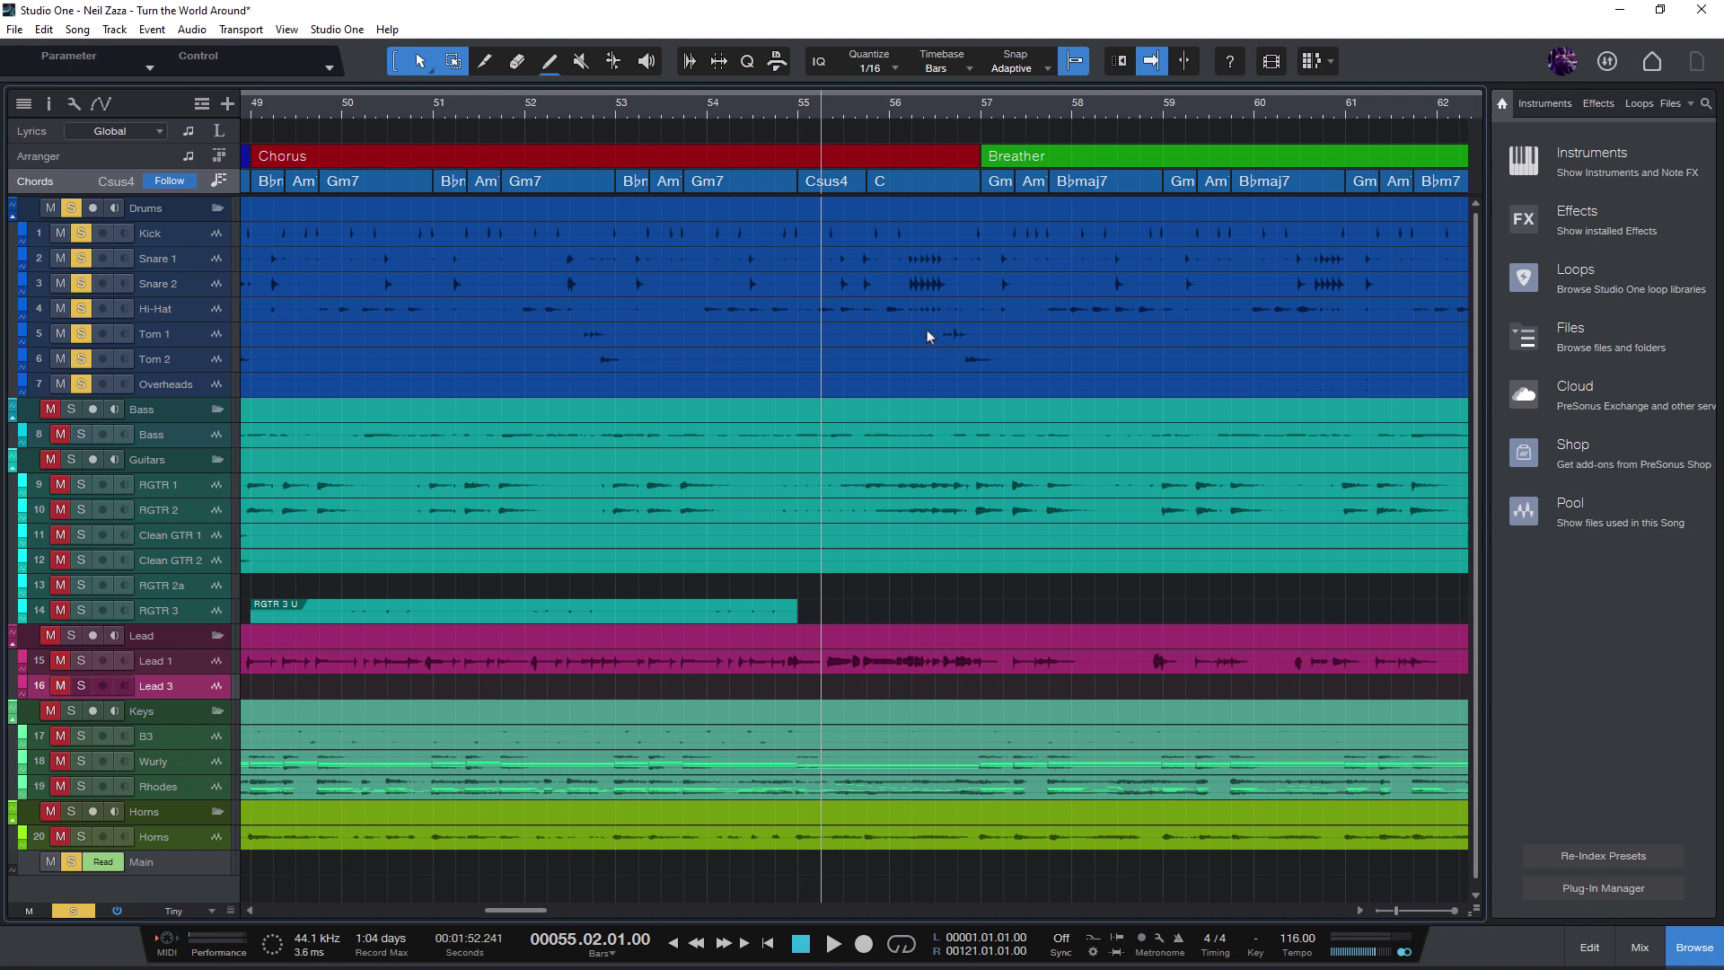
Step: Display the Macros toolbar above the arrangement
right_click(801, 945)
click(889, 931)
click(776, 62)
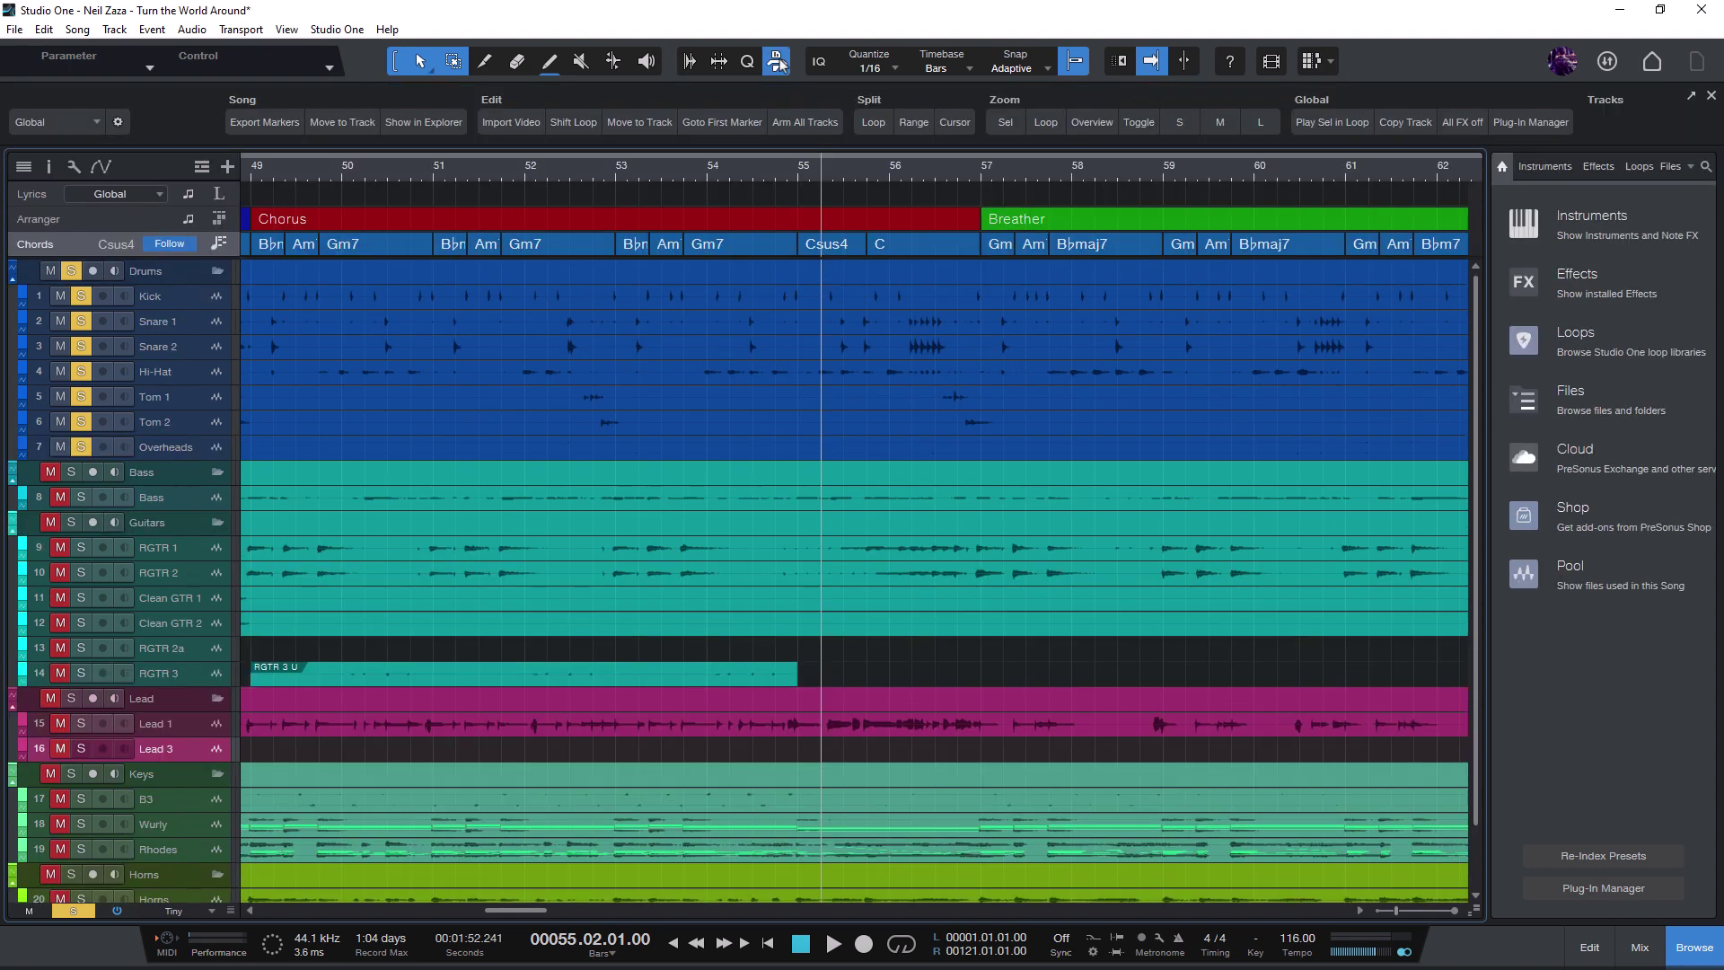
Step: Add a new empty button to the Edit macro group
right_click(502, 127)
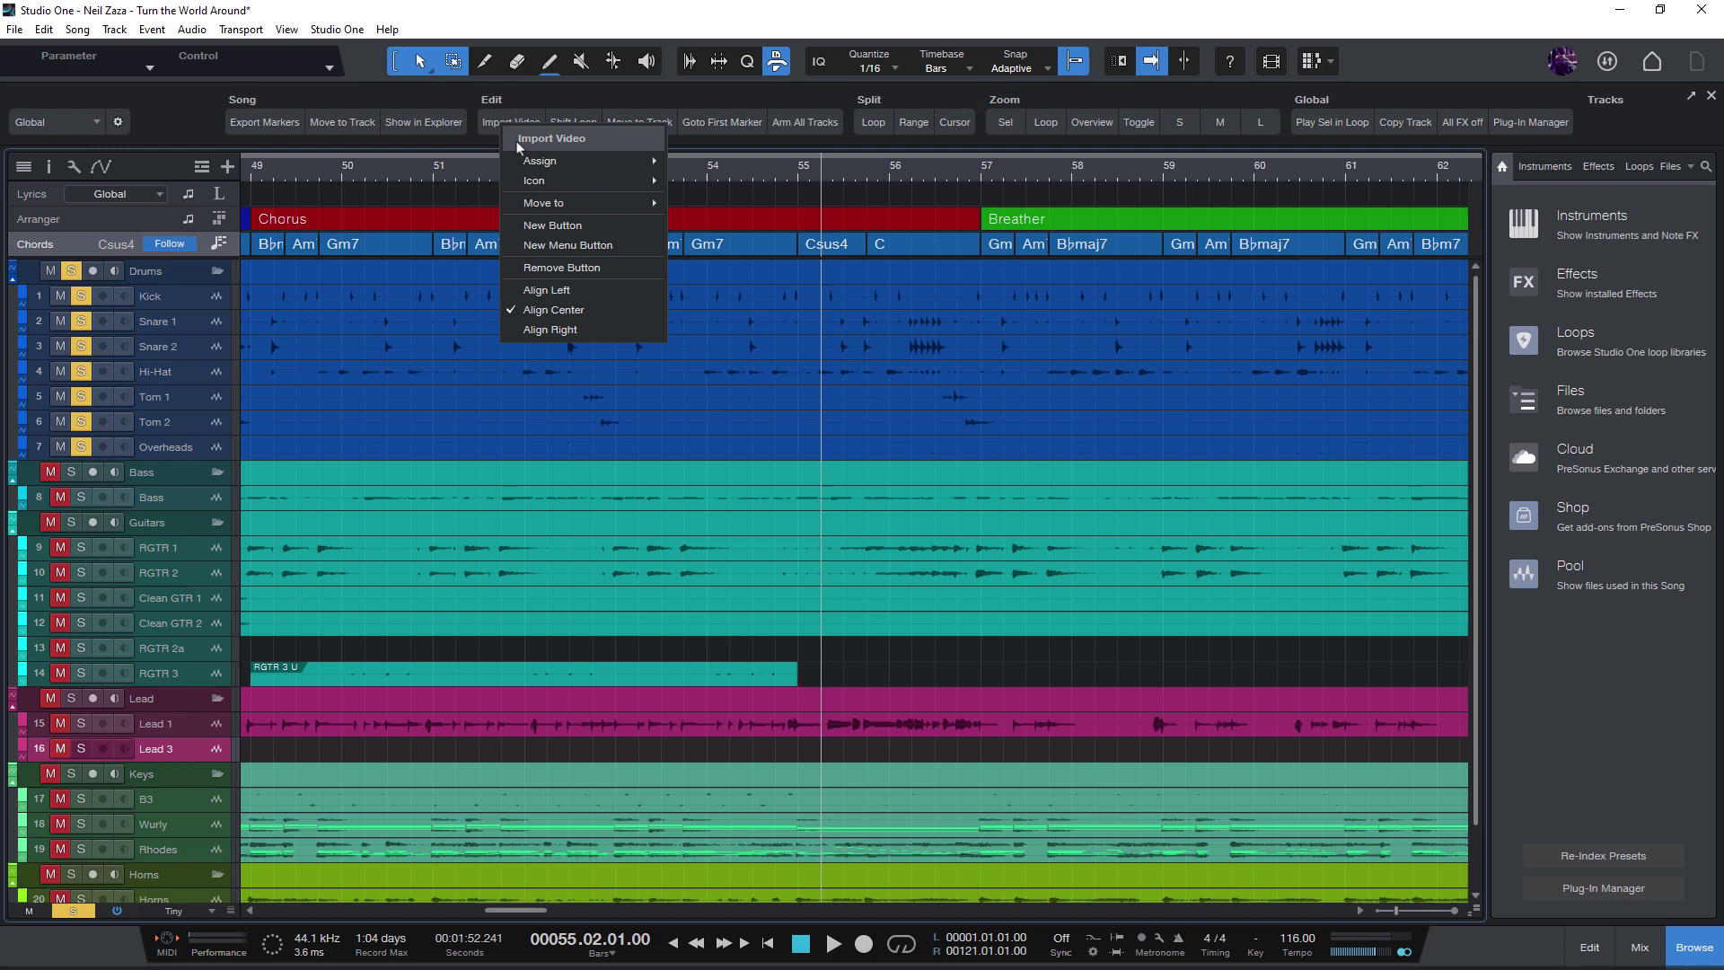
click(579, 231)
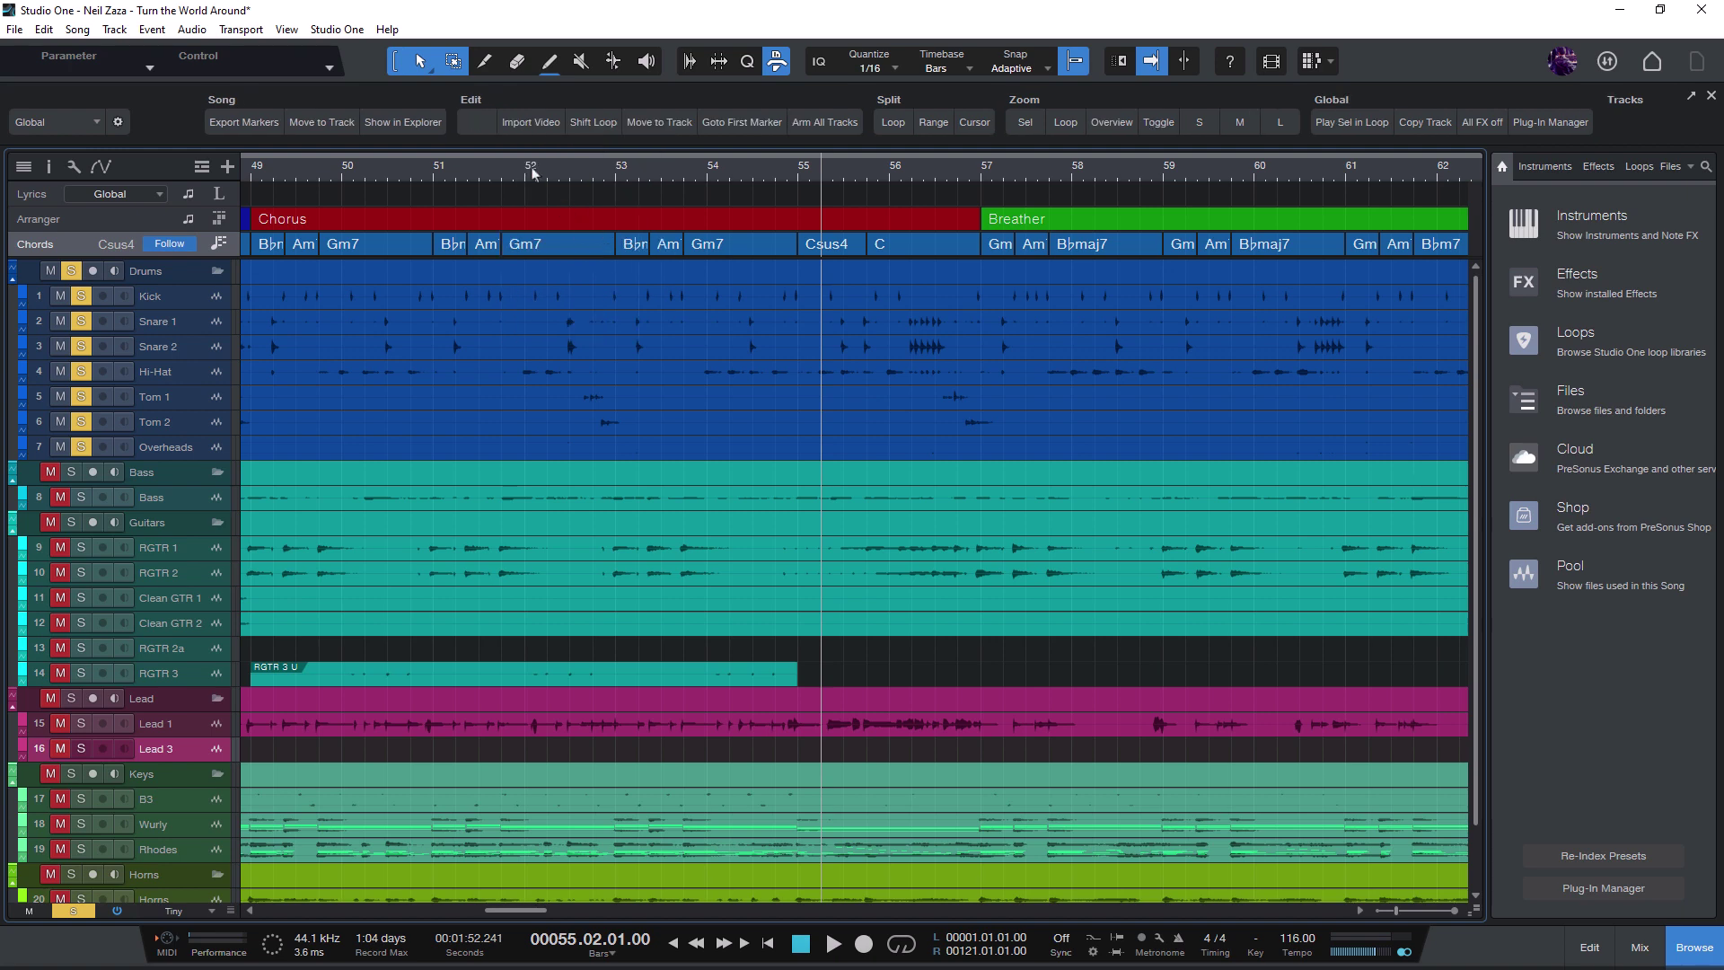
right_click(484, 127)
Step: Assign the new button a macro with two Transport Stop commands, titled 'Stop and go to start'
mouse_move(531, 164)
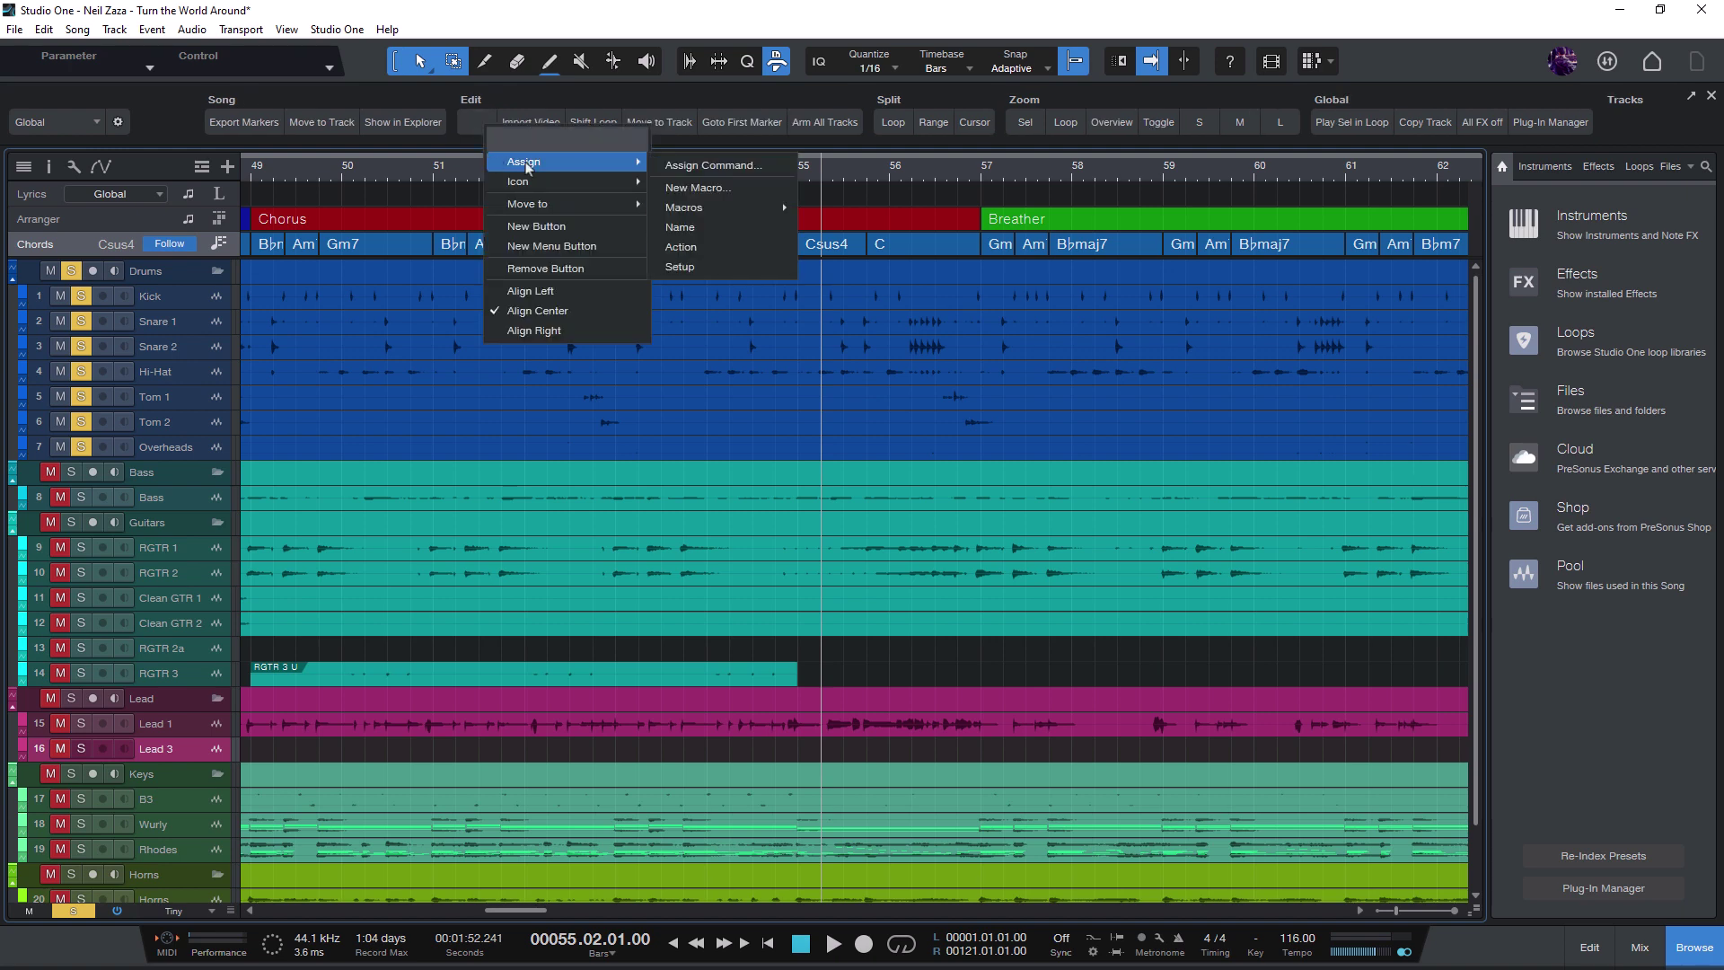
click(690, 188)
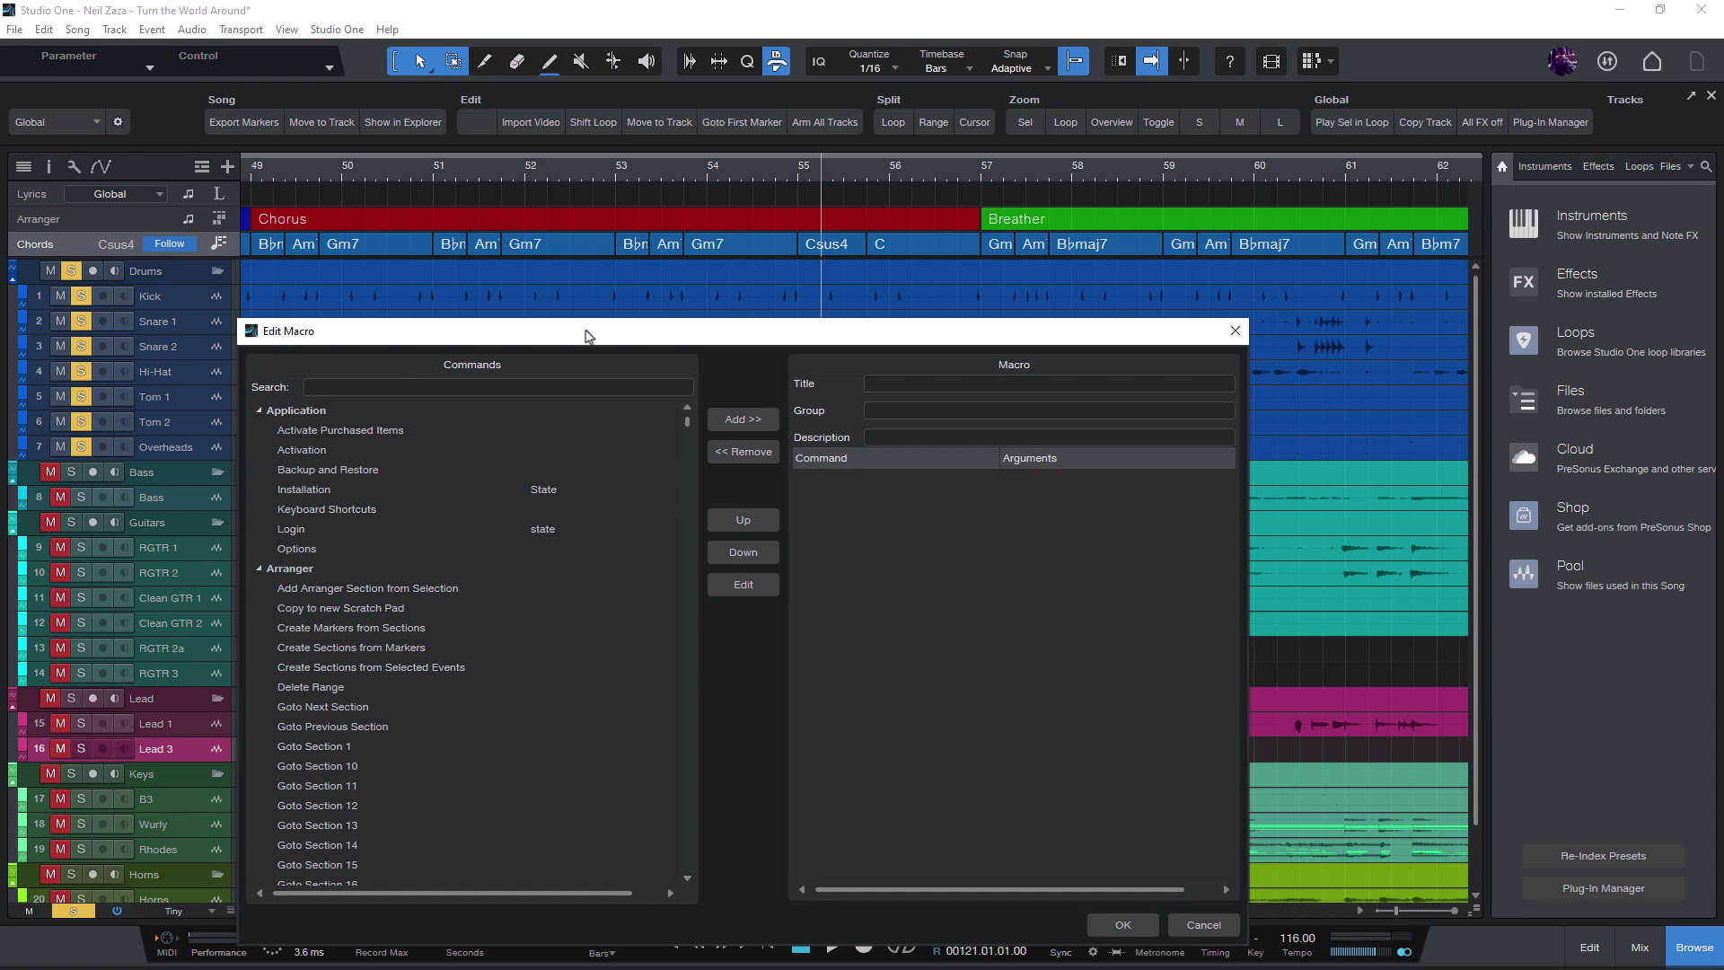
click(412, 255)
text(stop)
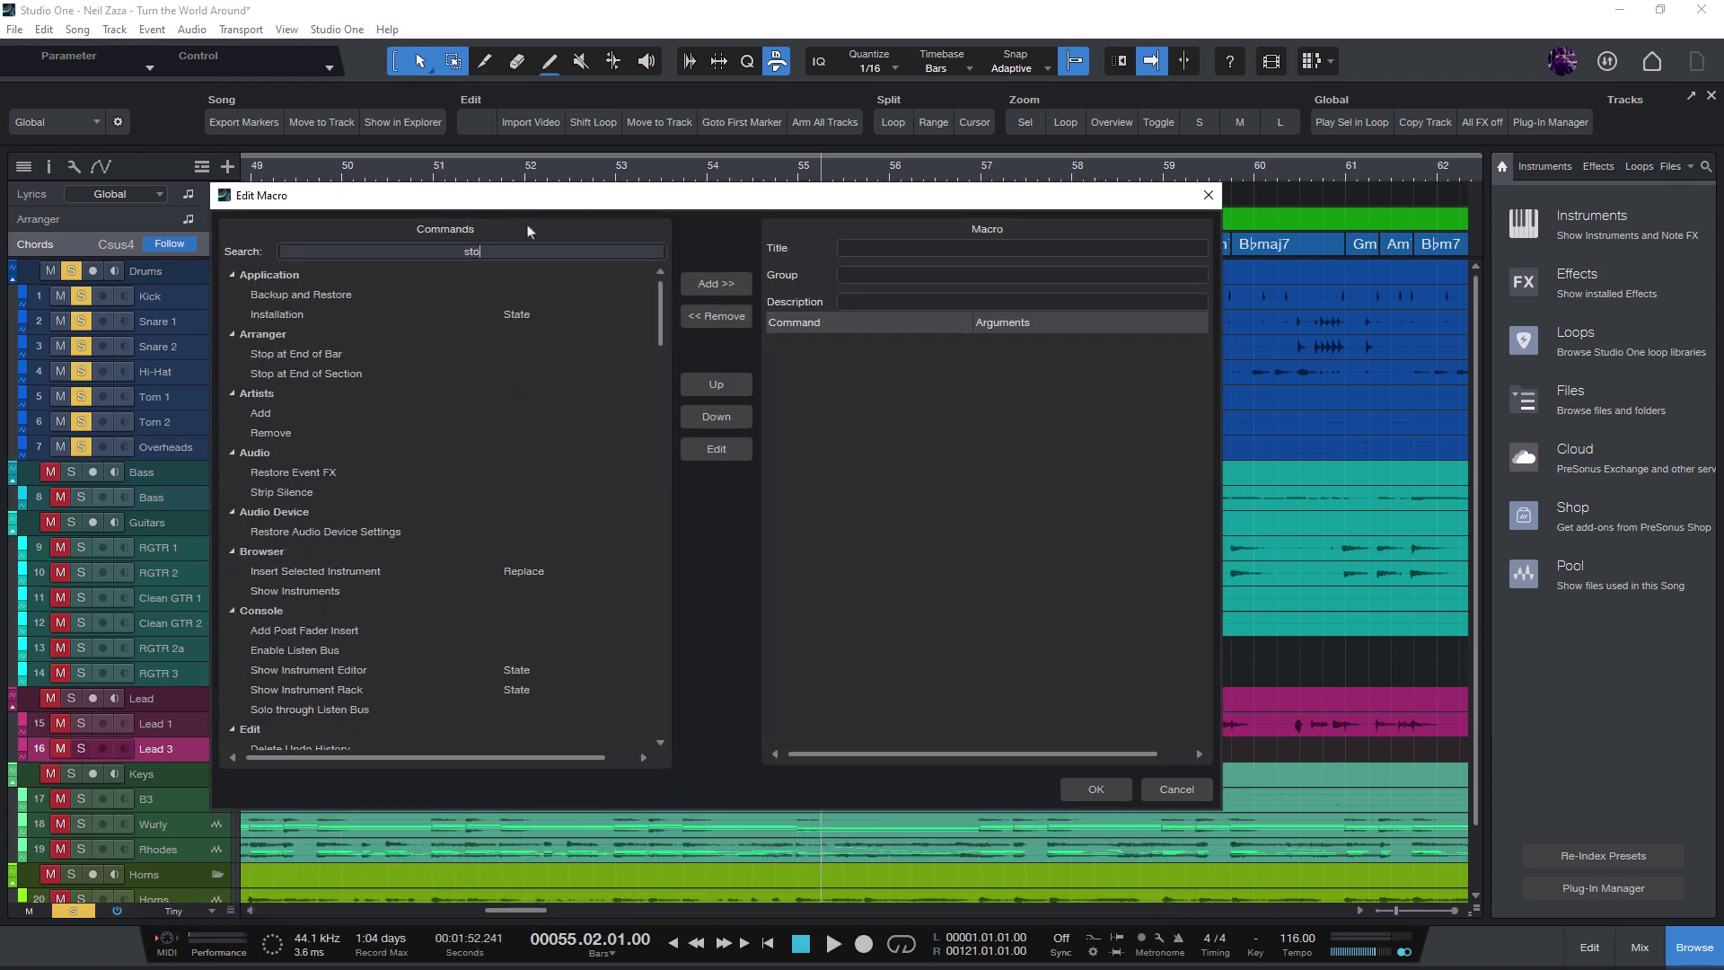
double_click(340, 451)
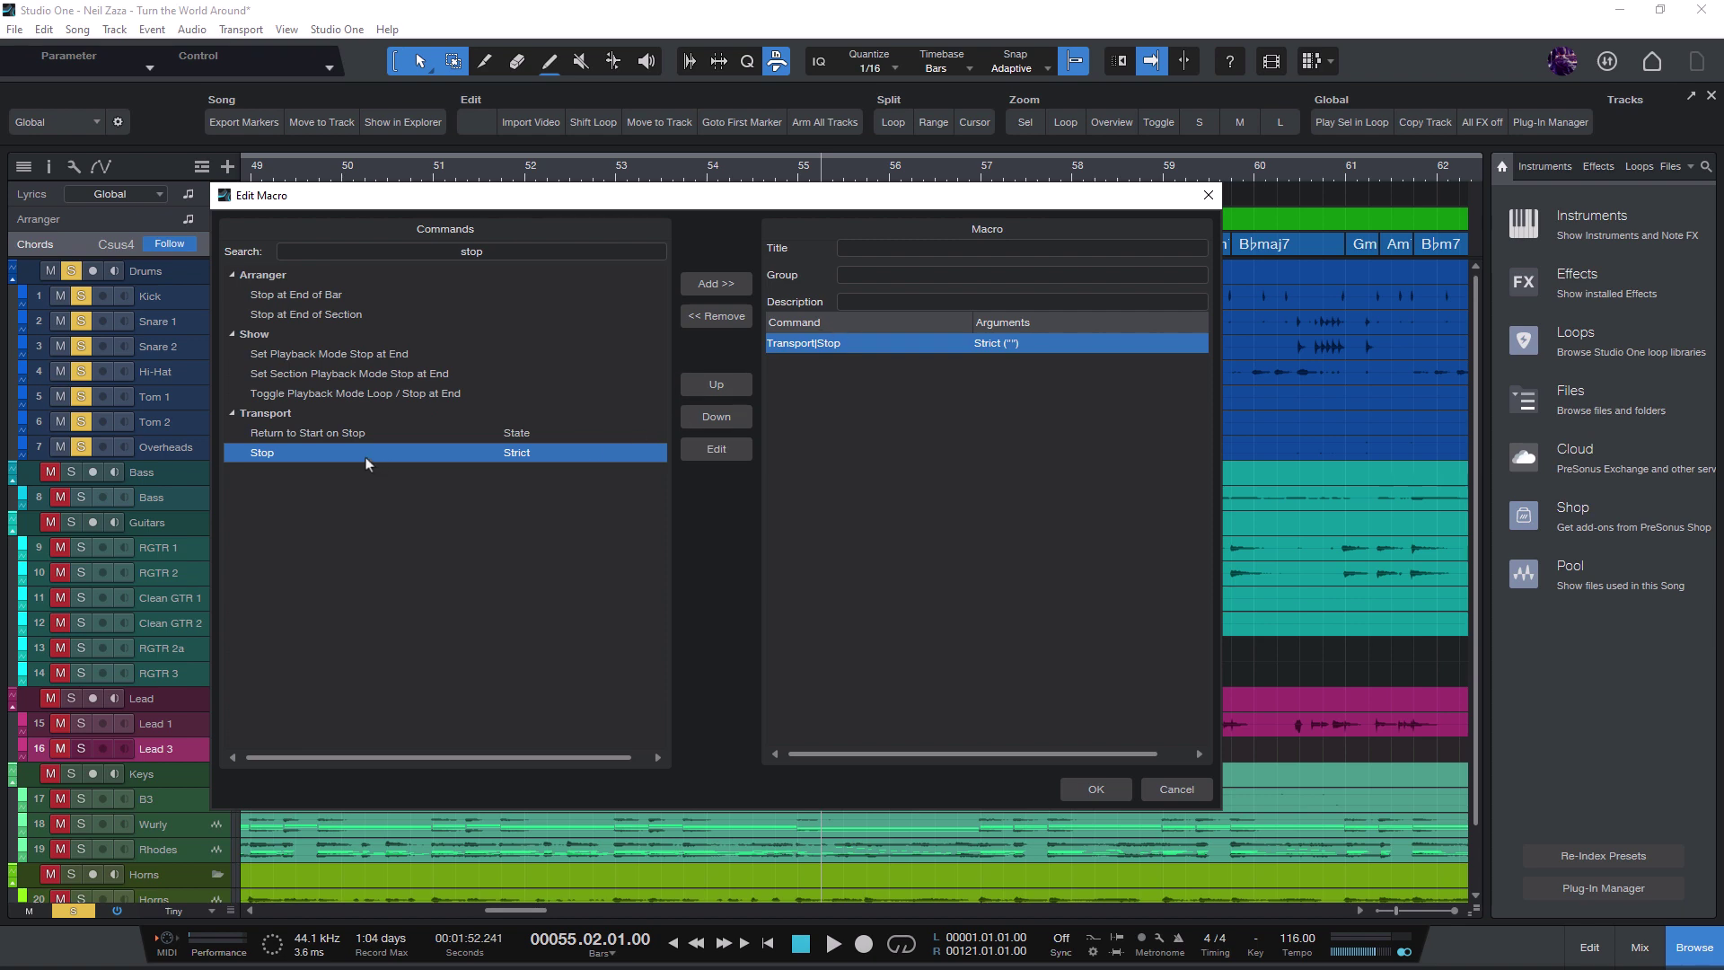
double_click(365, 456)
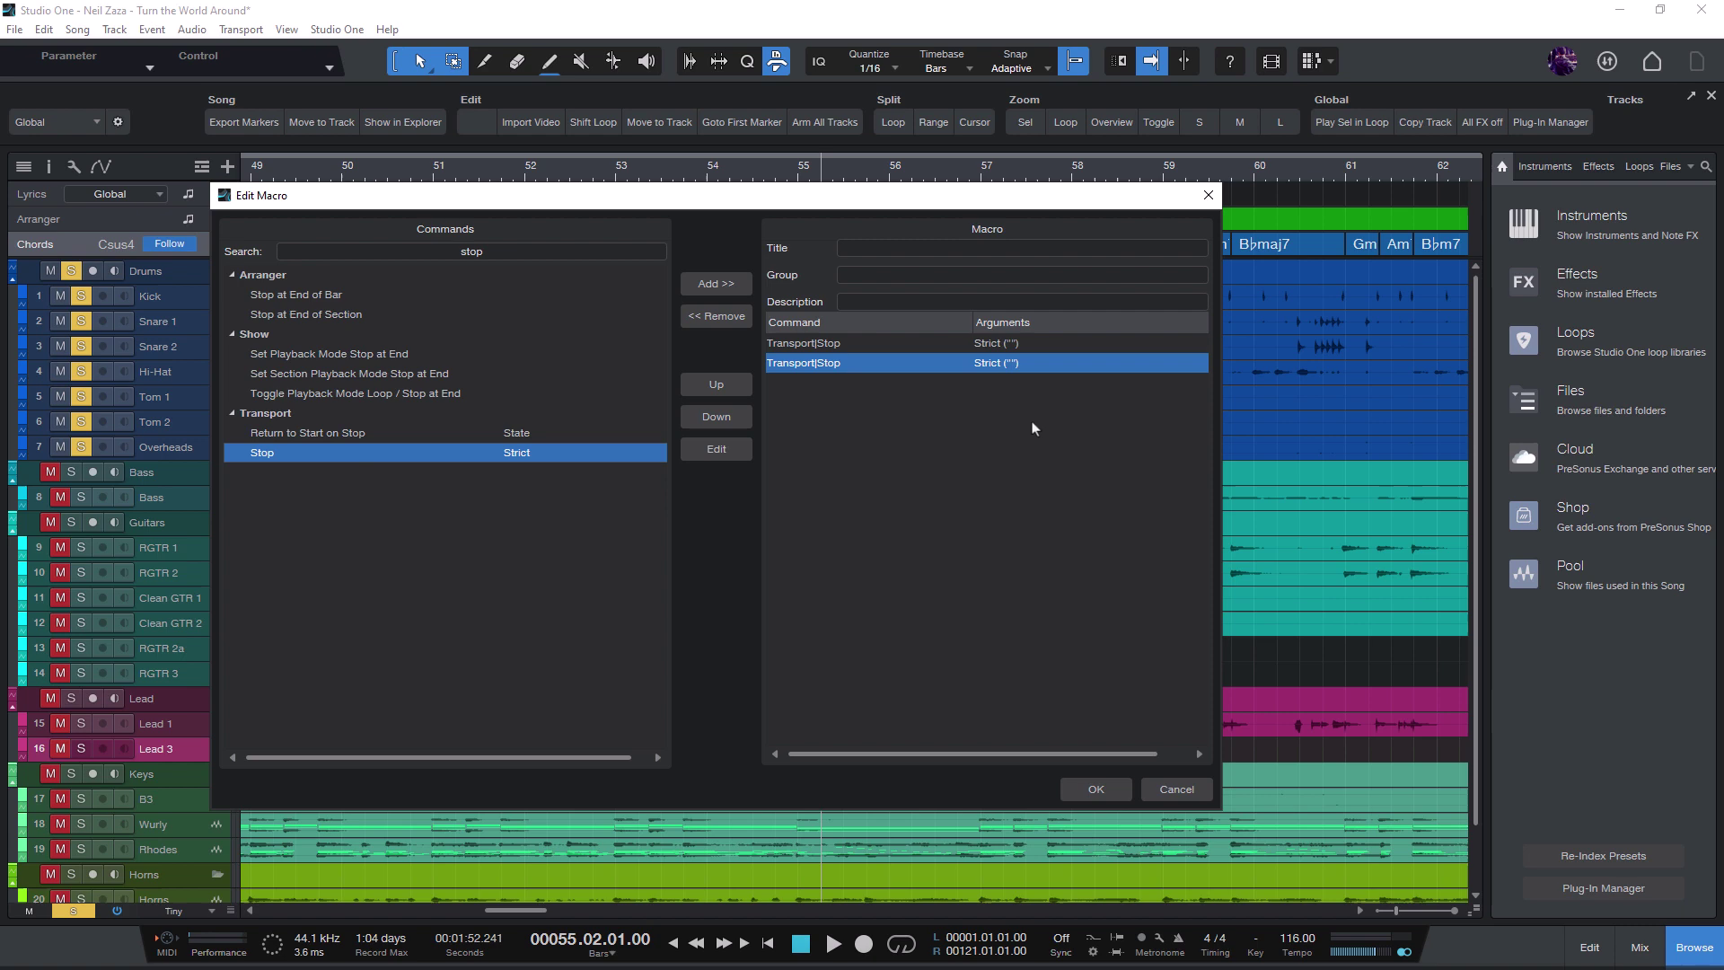
click(991, 251)
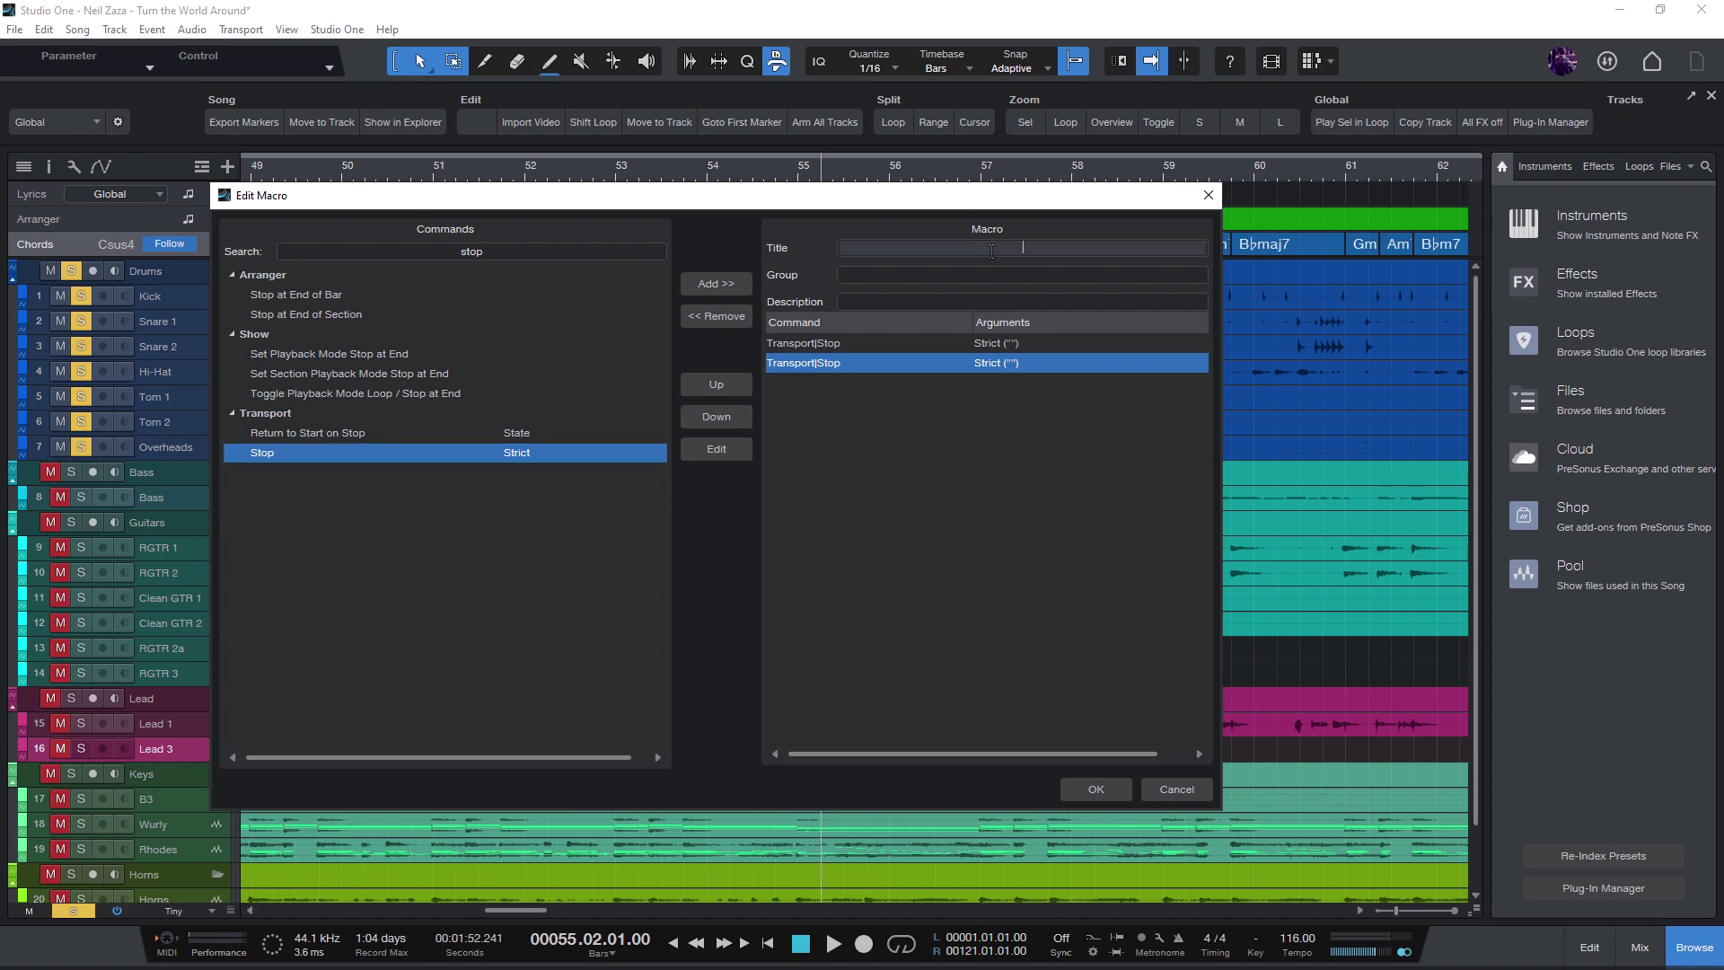
text(Stop and go to start)
click(1101, 788)
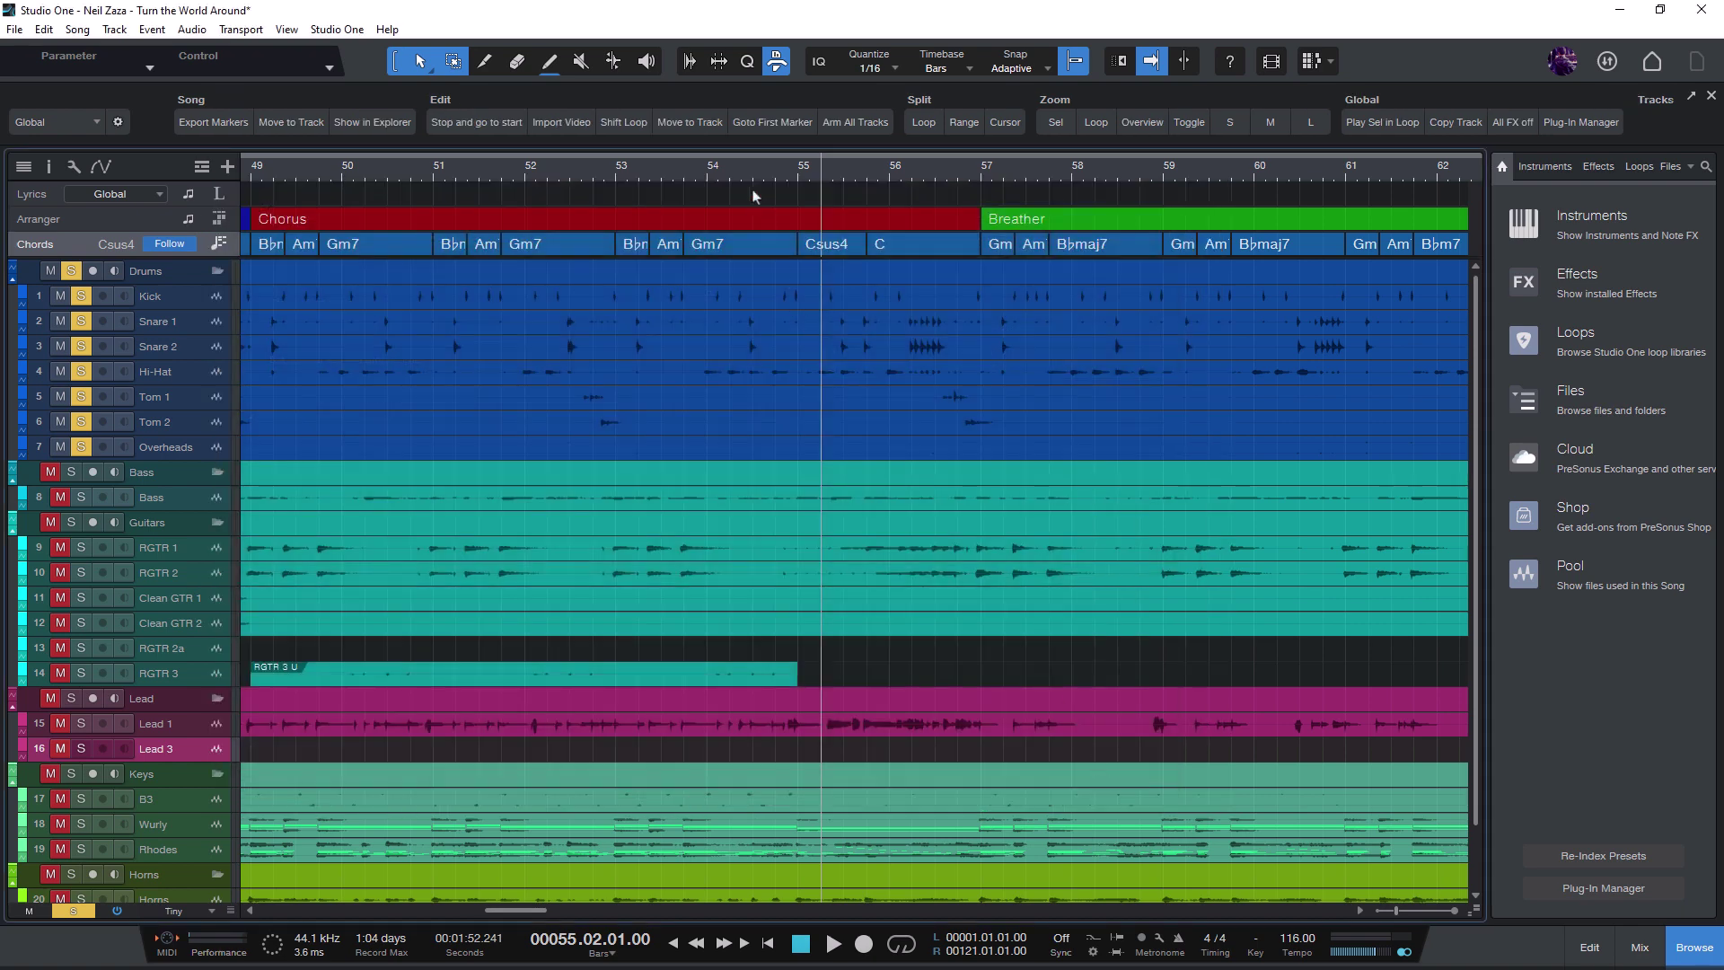
click(716, 178)
key(space)
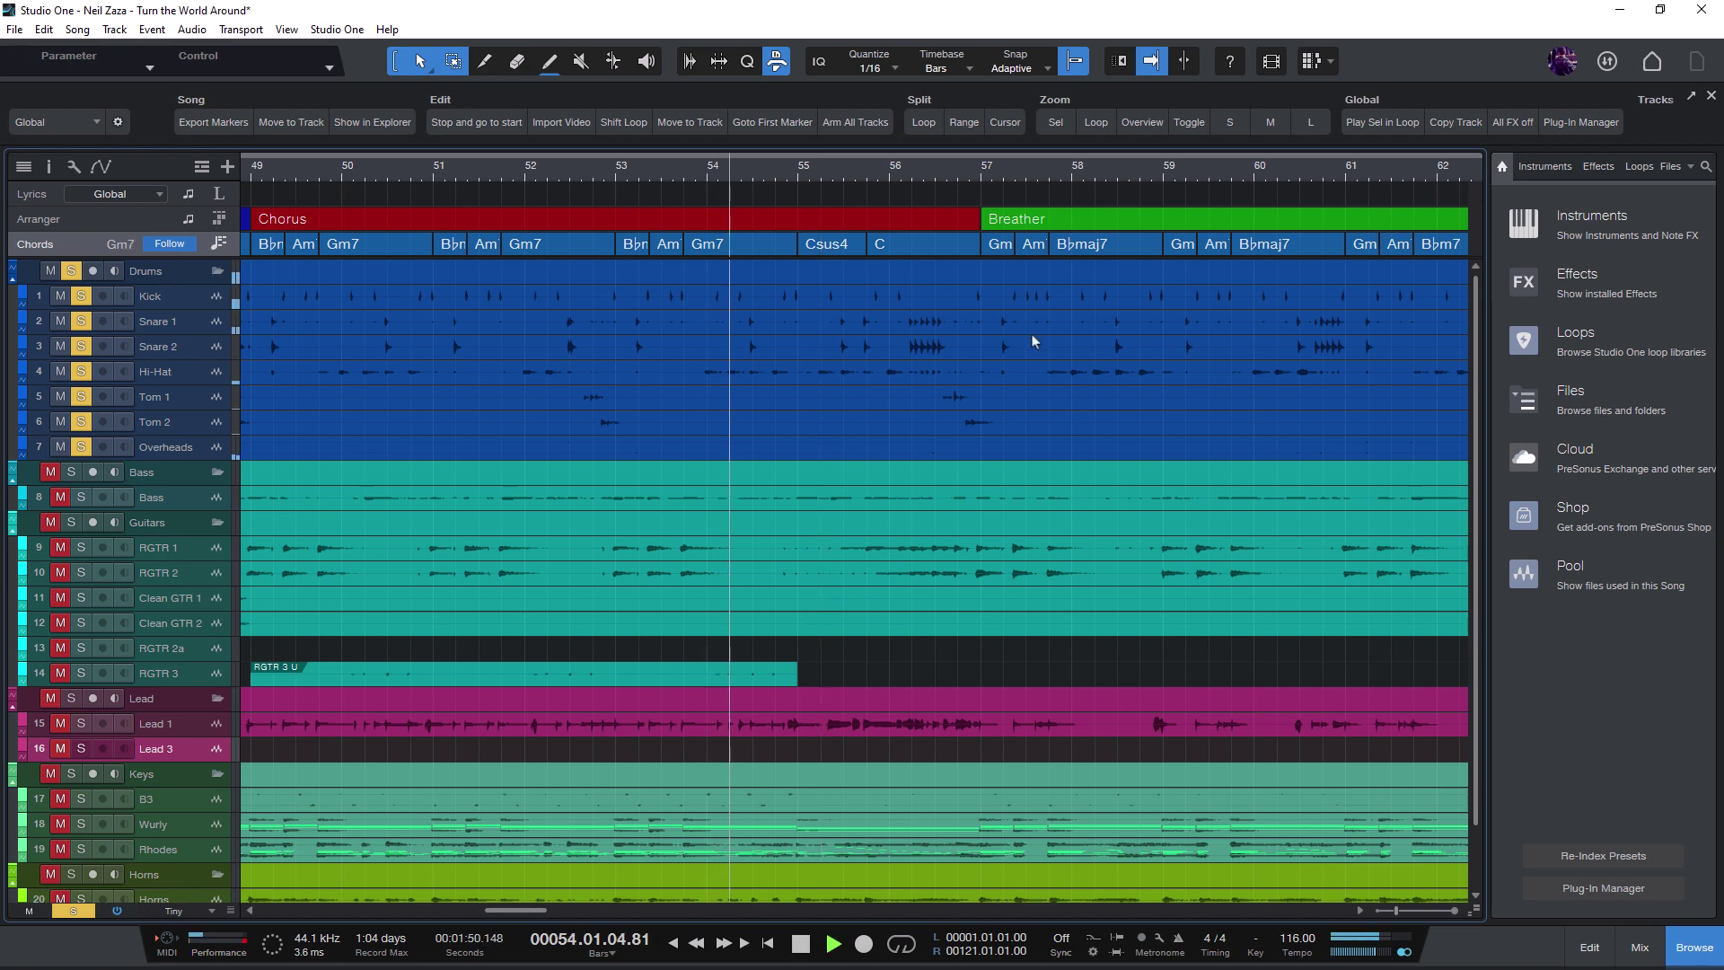
click(466, 129)
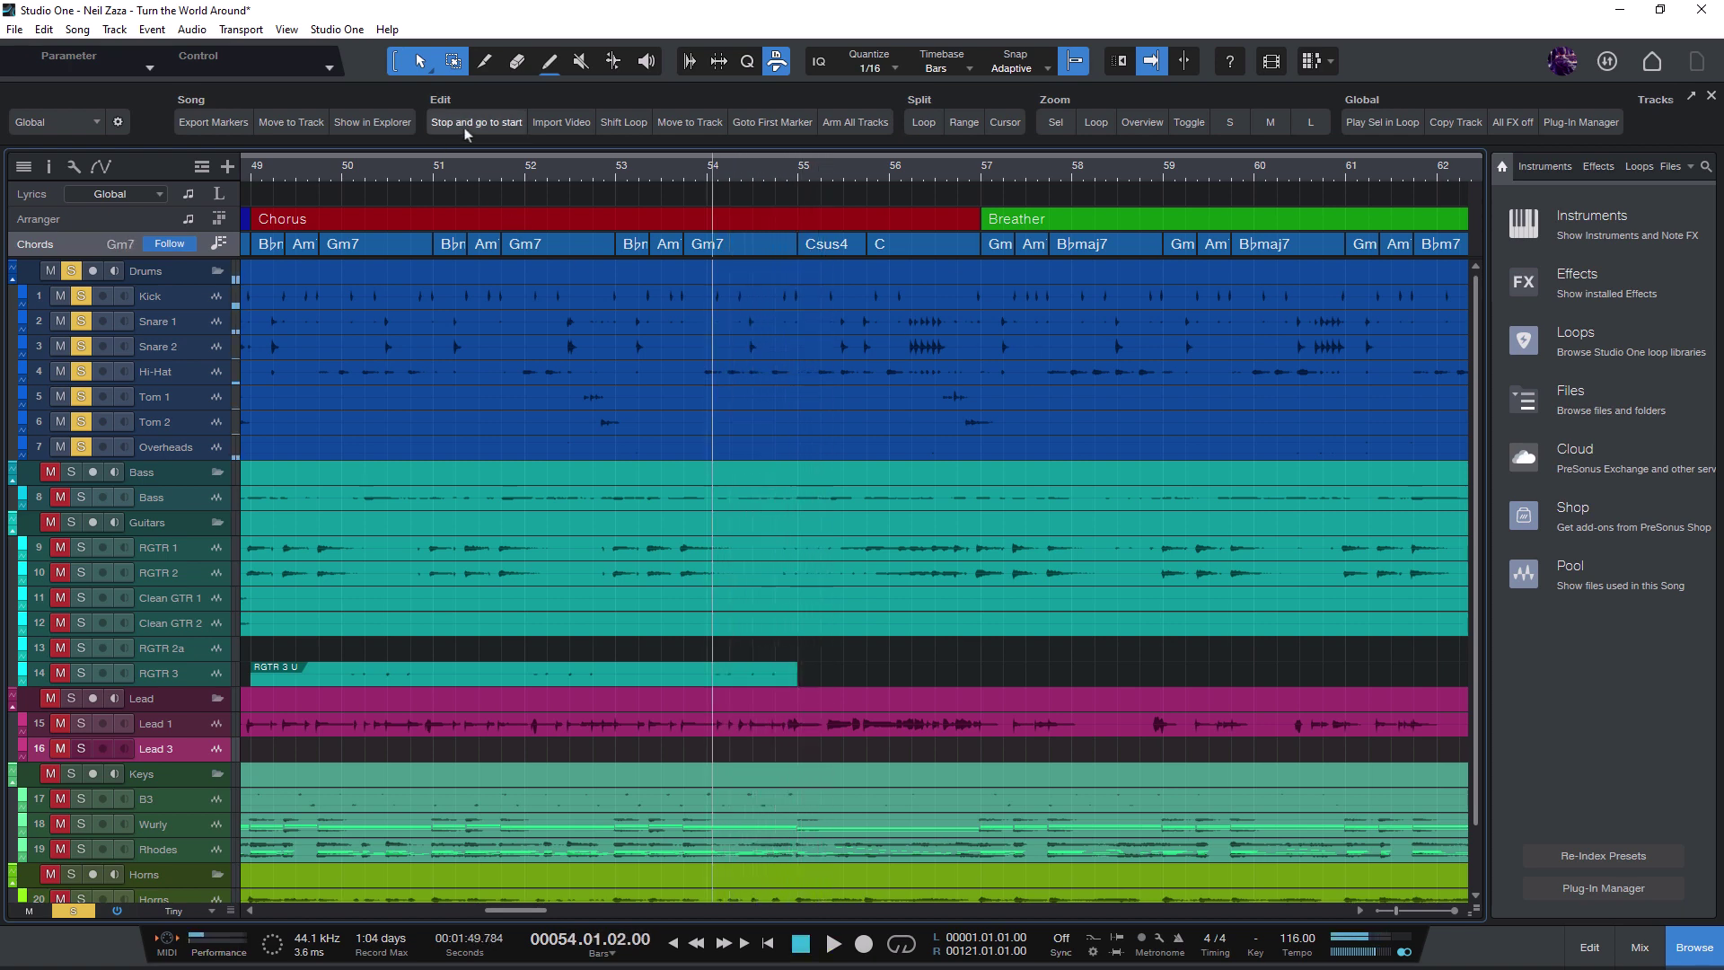
click(838, 177)
key(space)
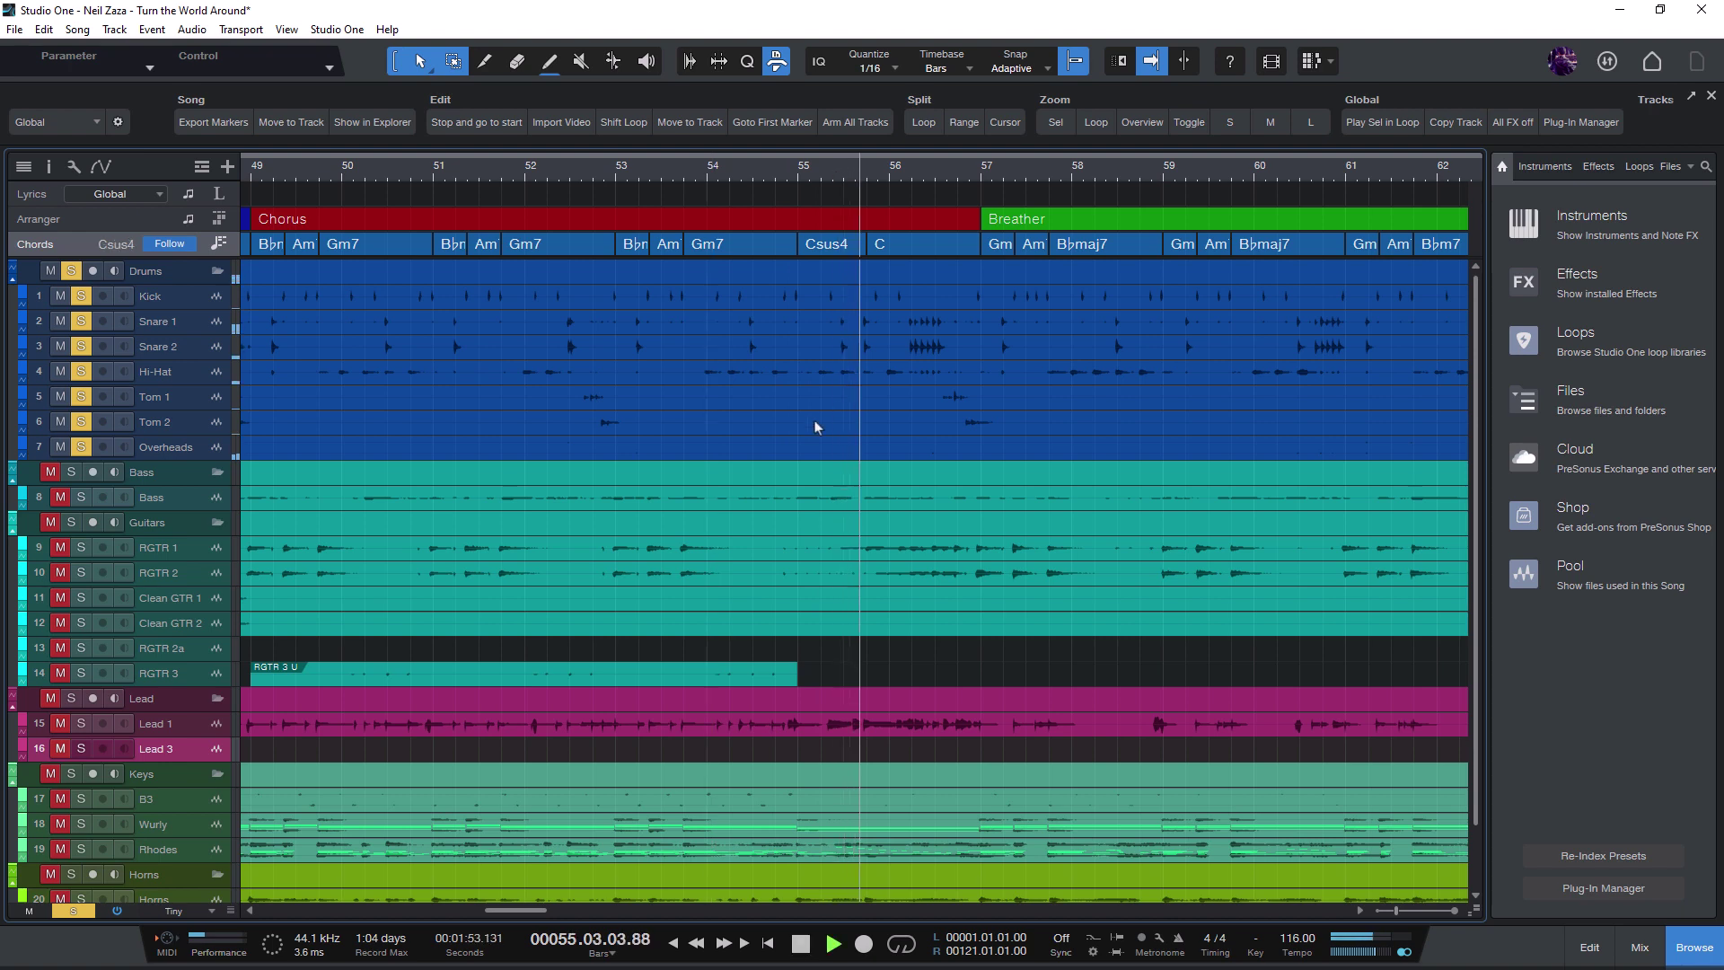
click(472, 123)
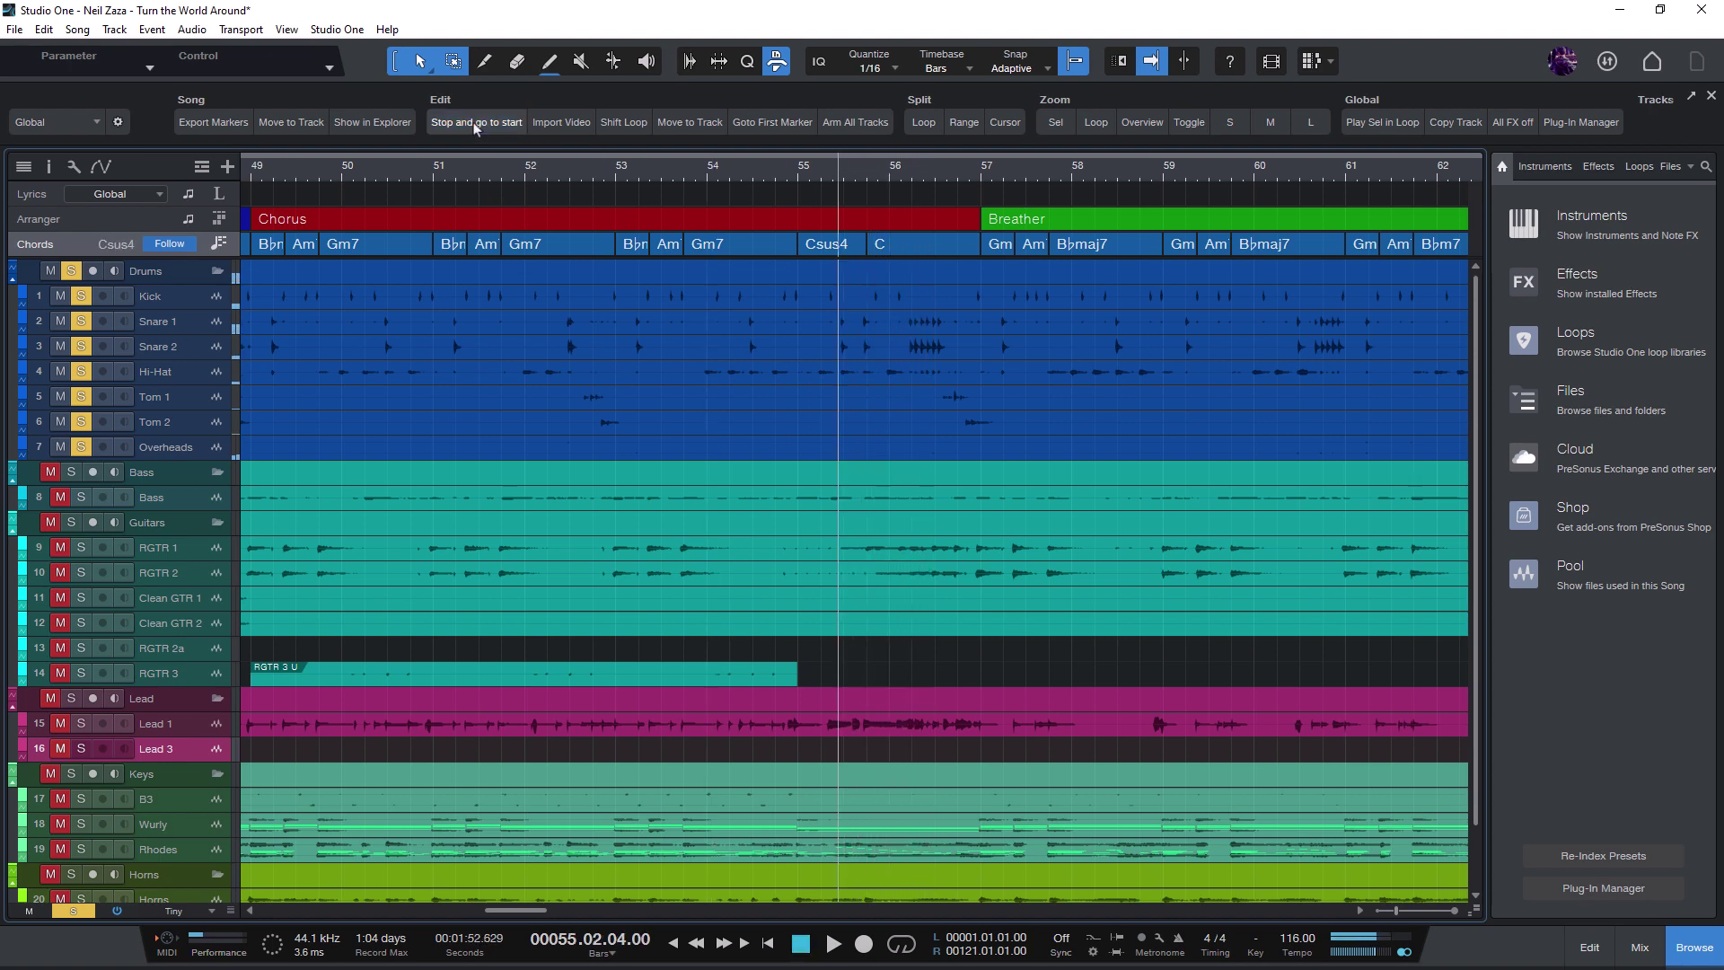
click(478, 177)
key(space)
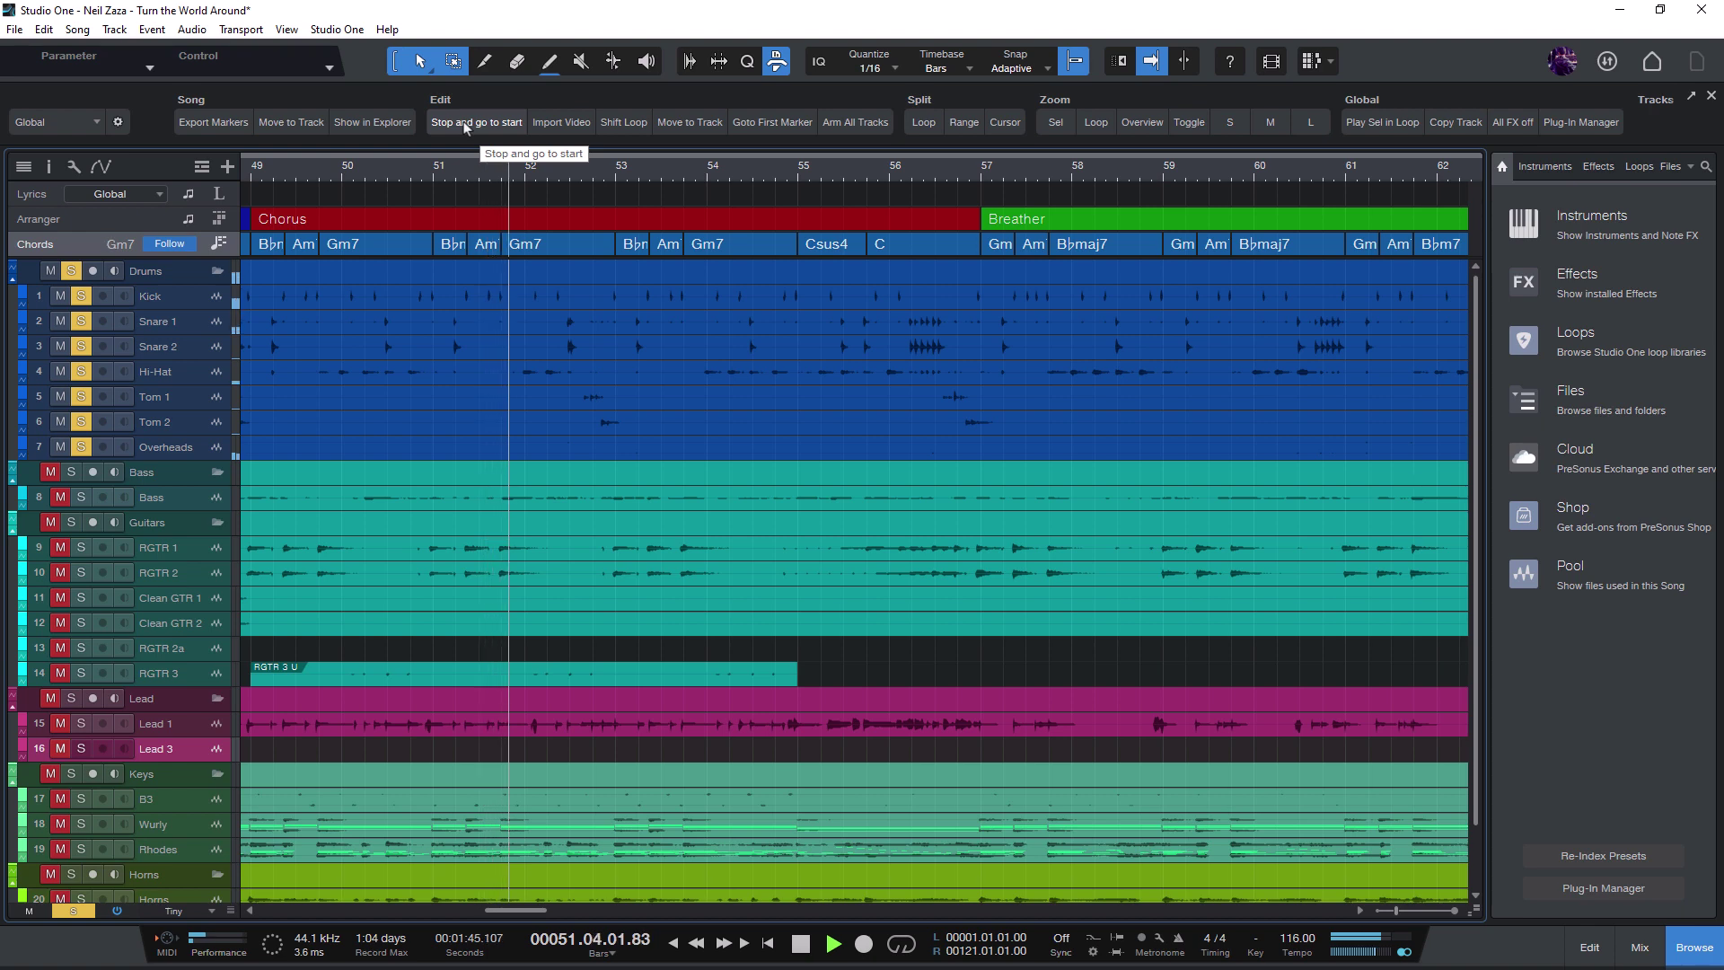
click(465, 124)
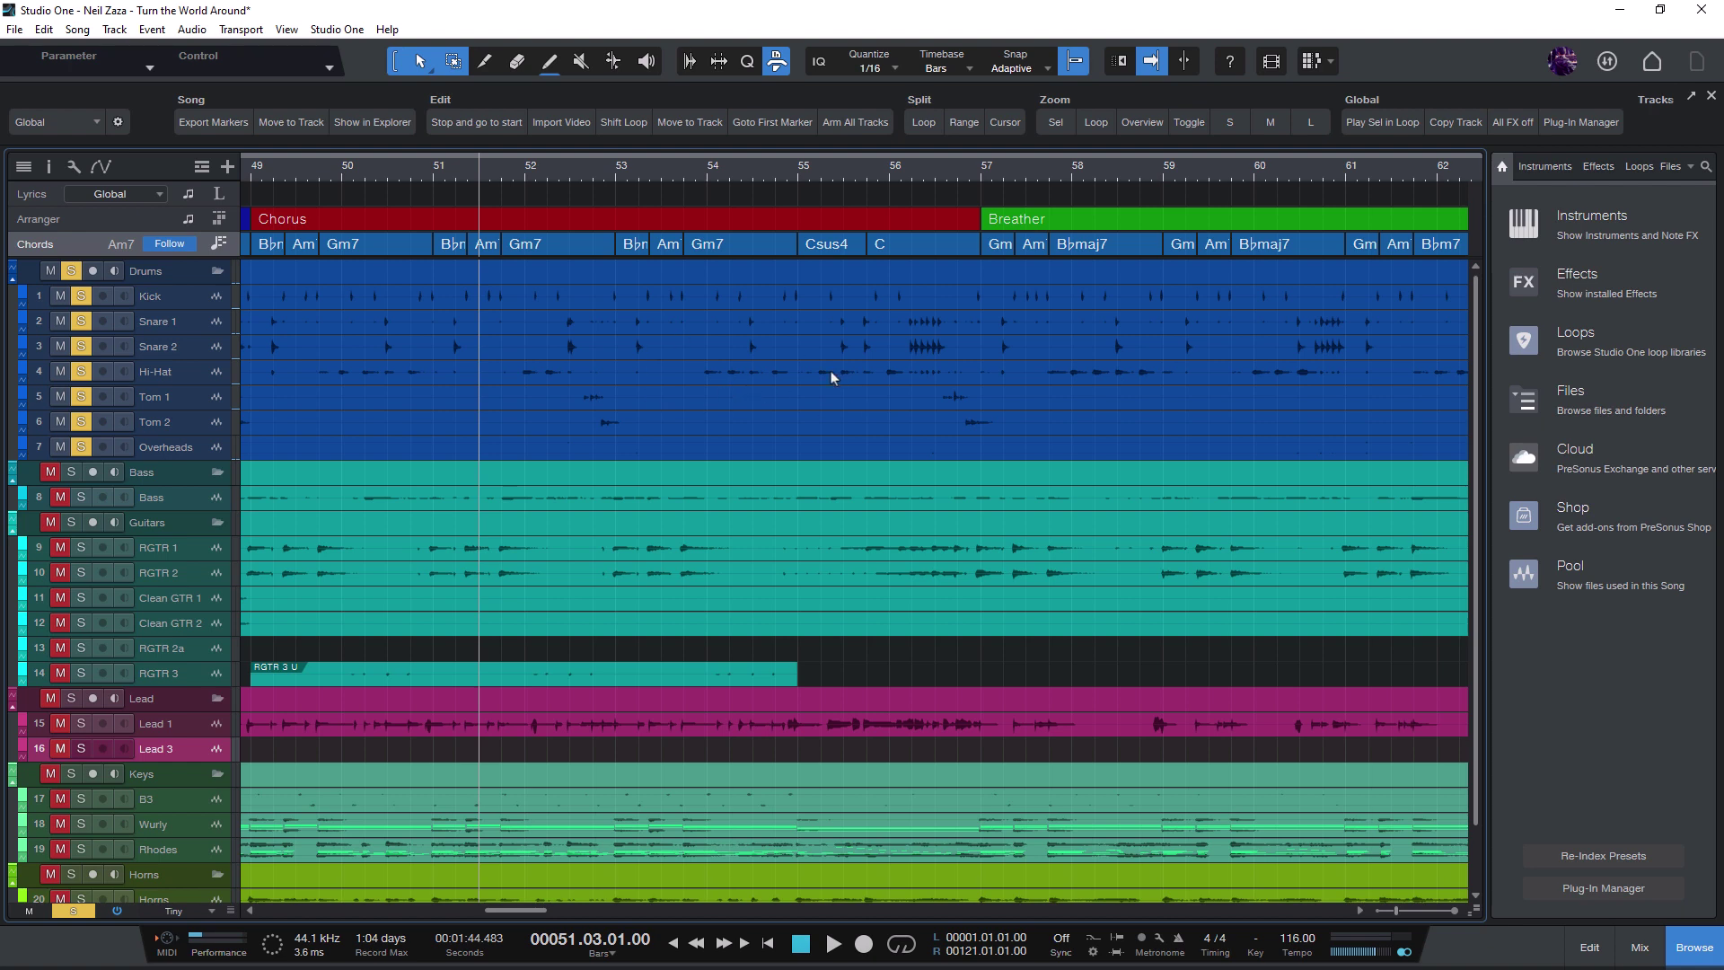
click(798, 180)
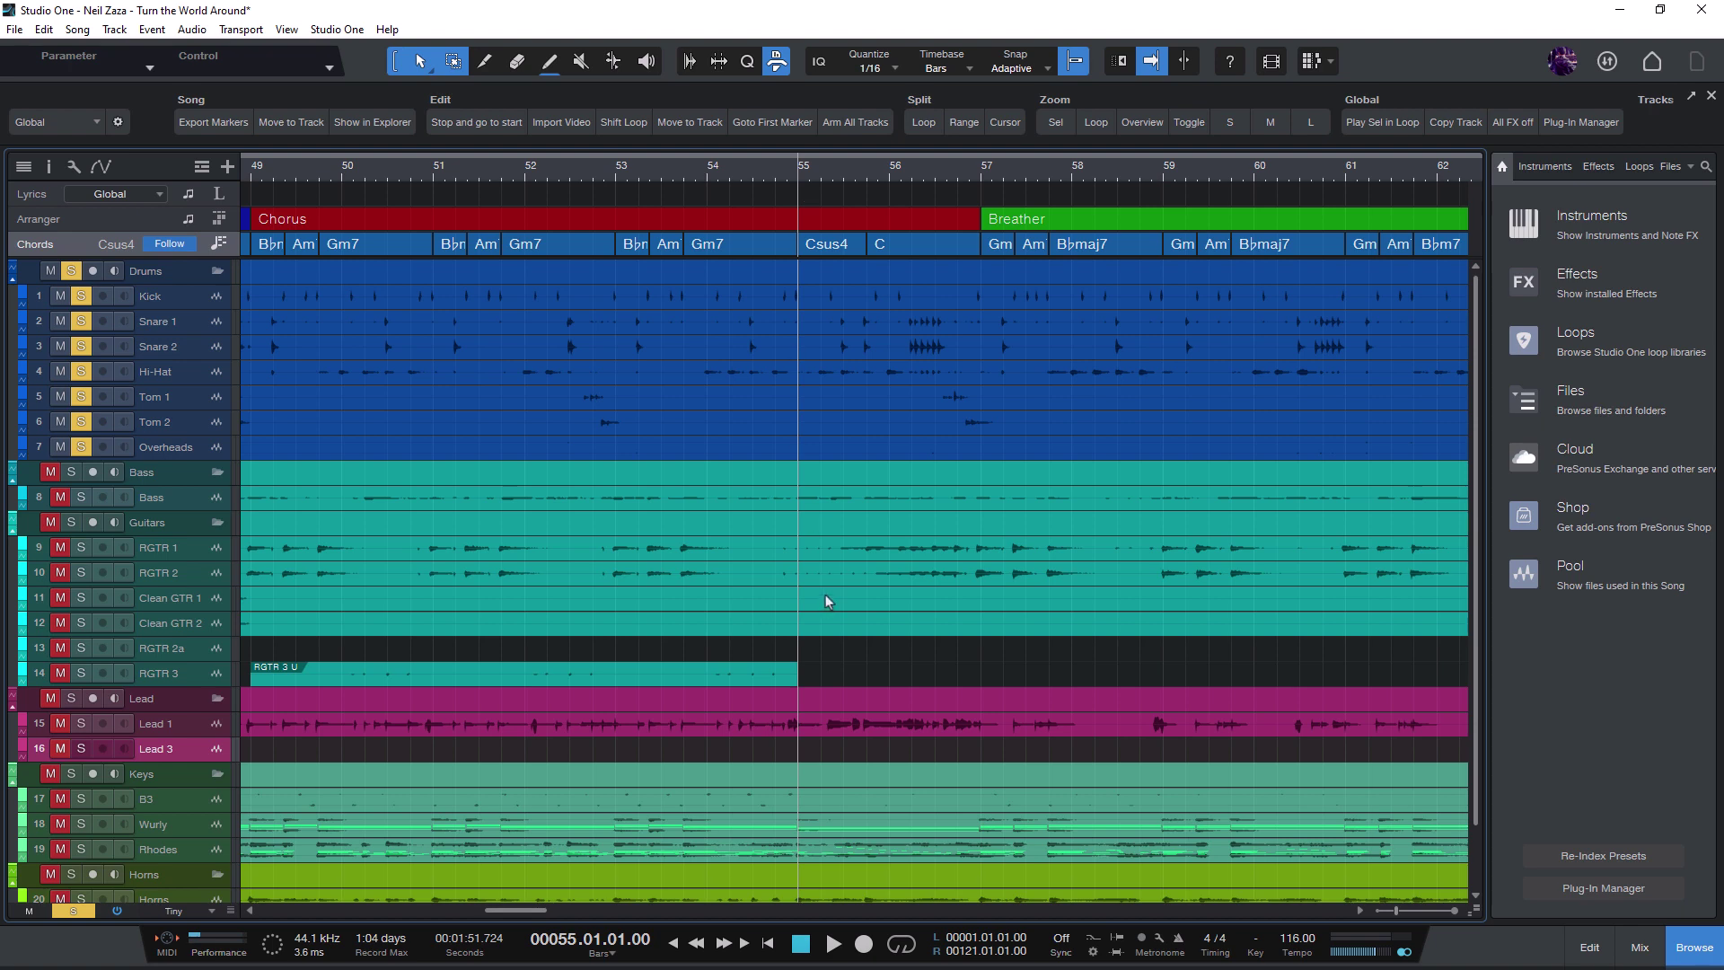
key(space)
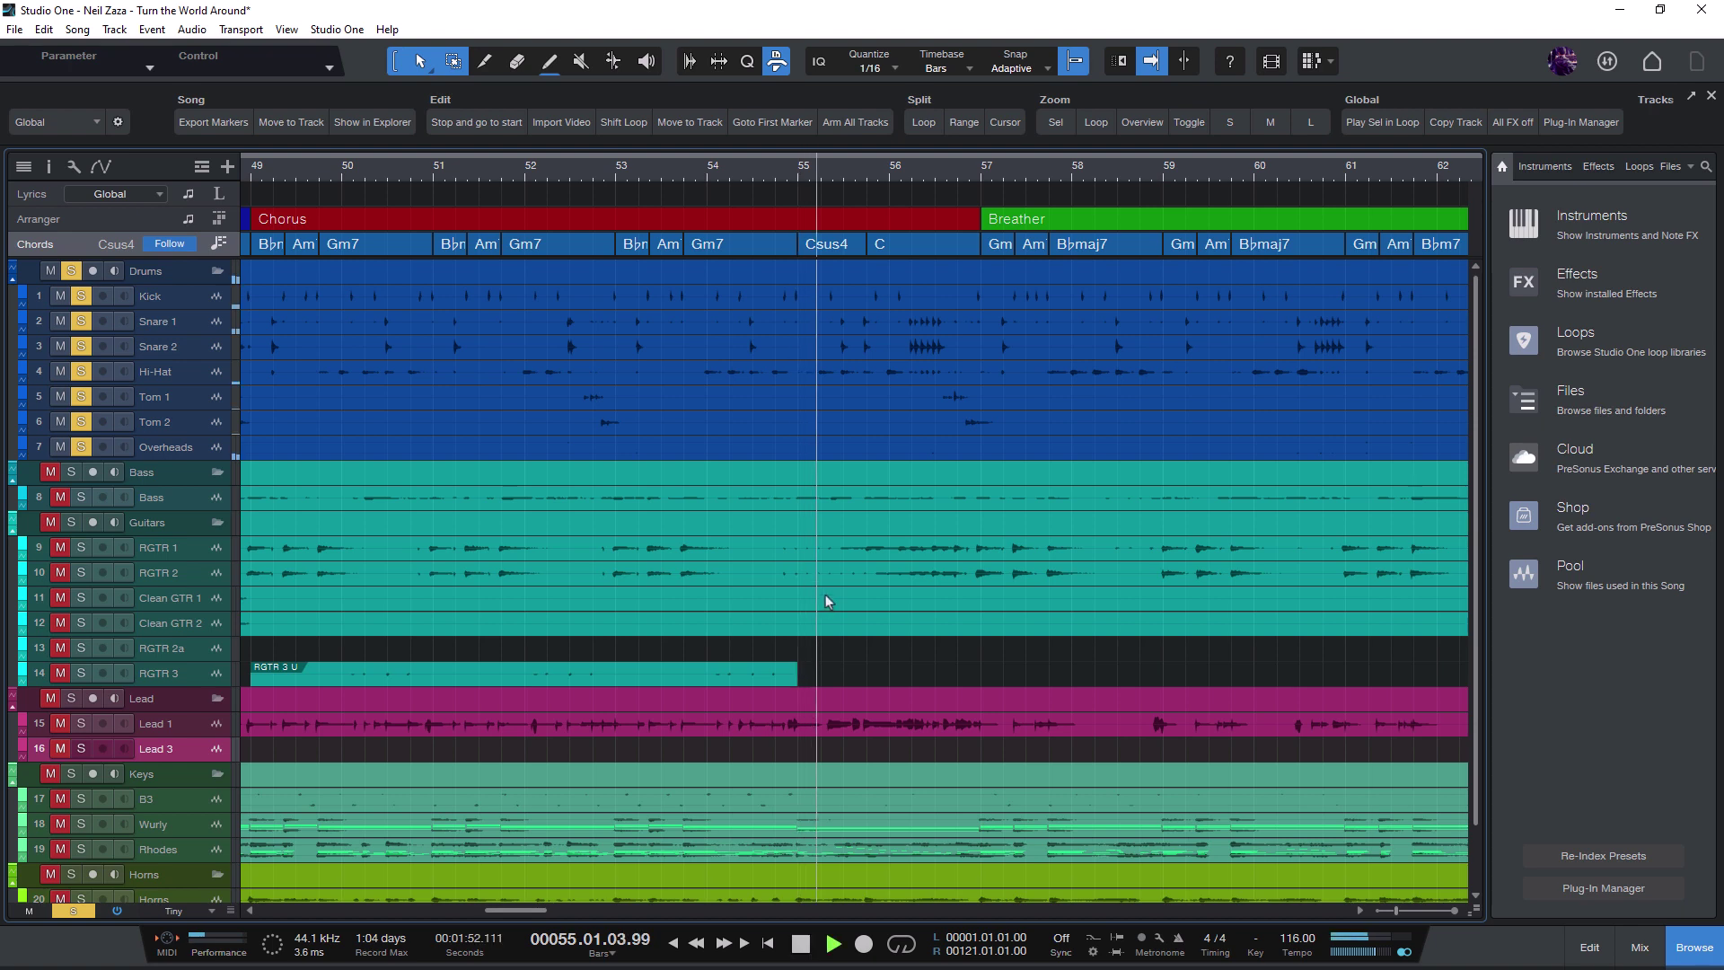
click(802, 943)
click(802, 943)
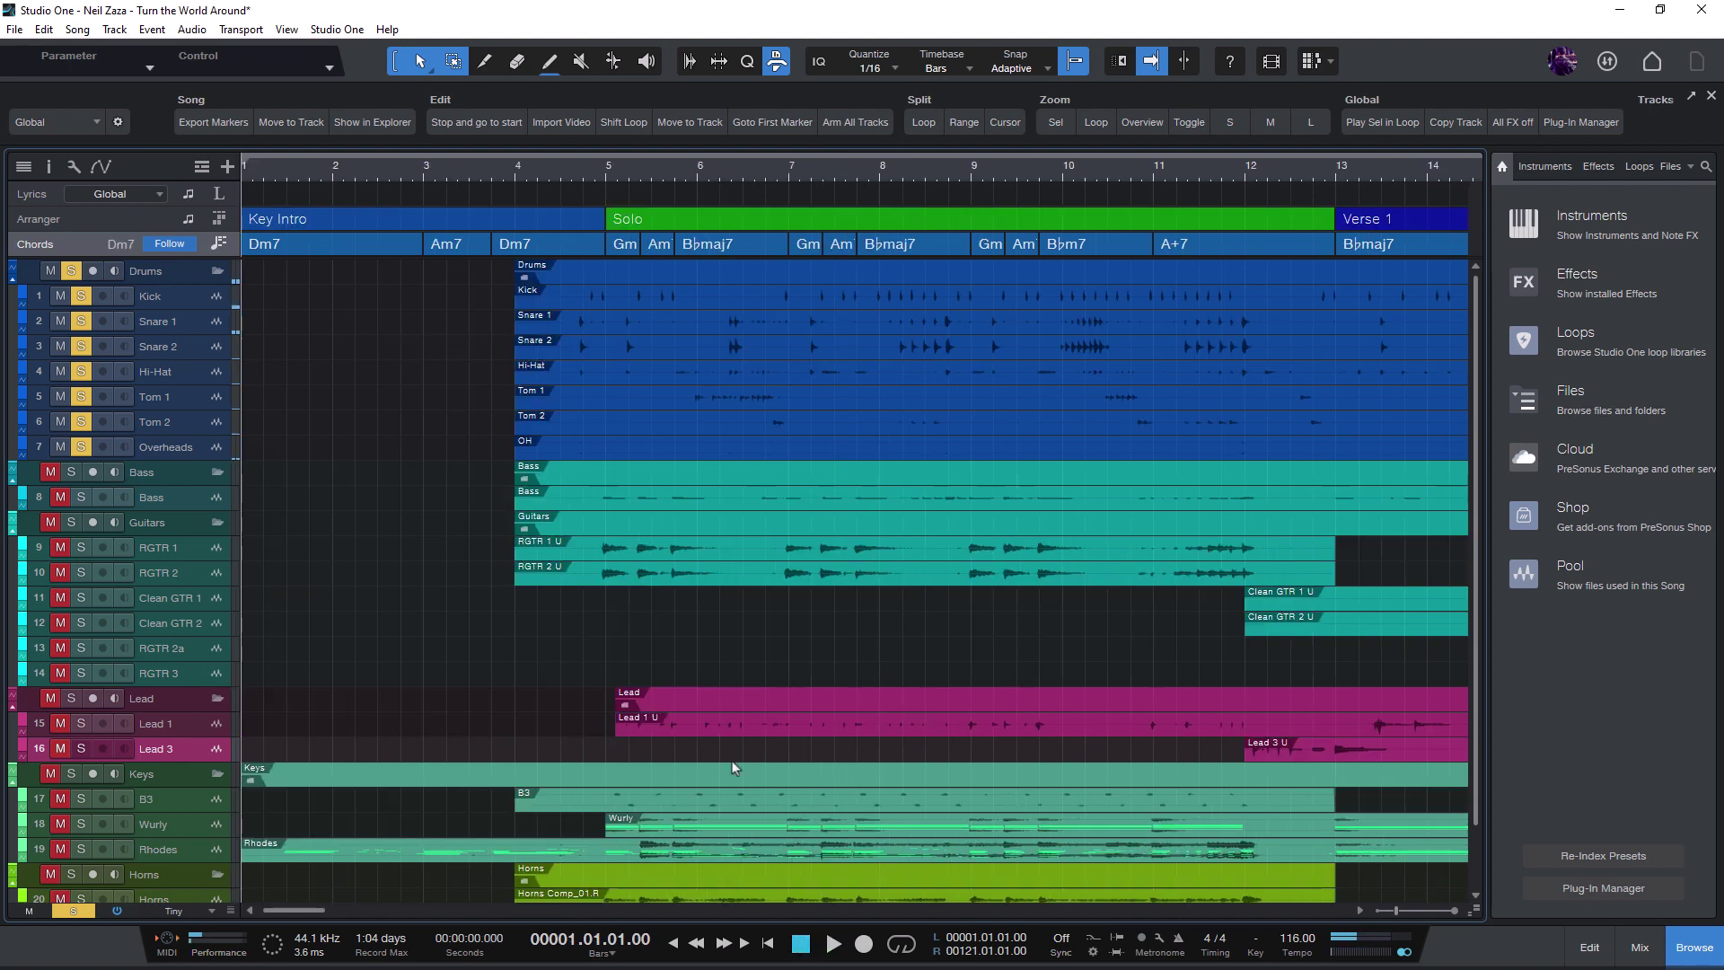
drag(267, 910, 466, 909)
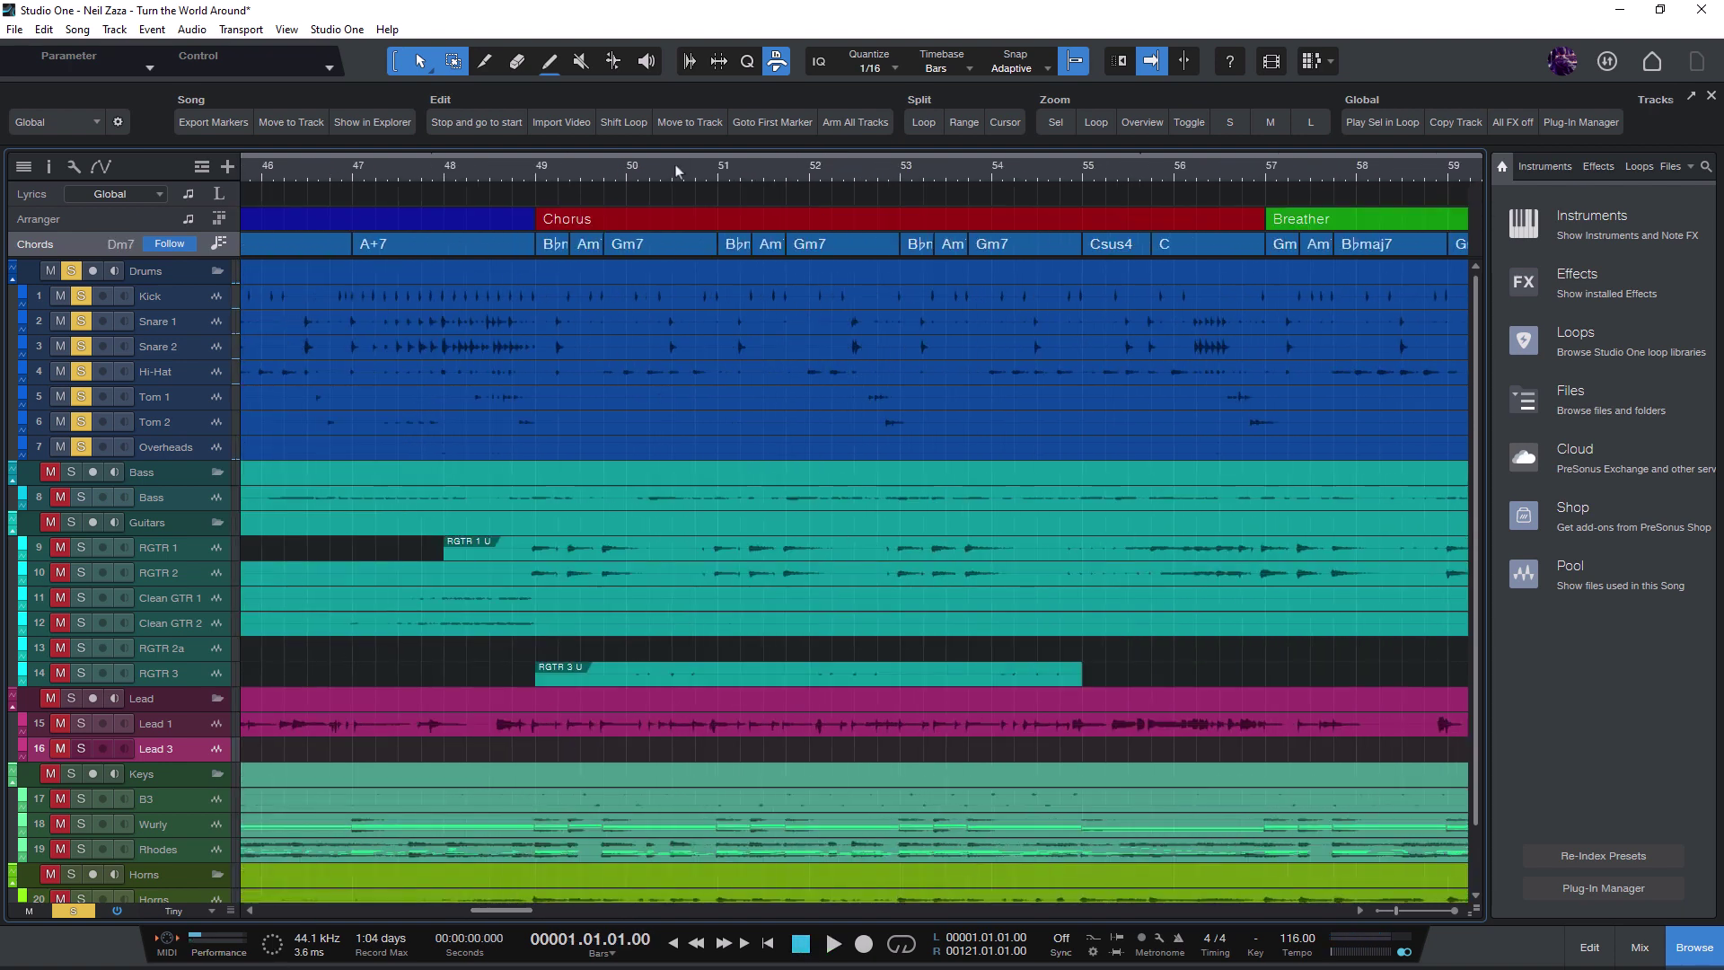
click(663, 176)
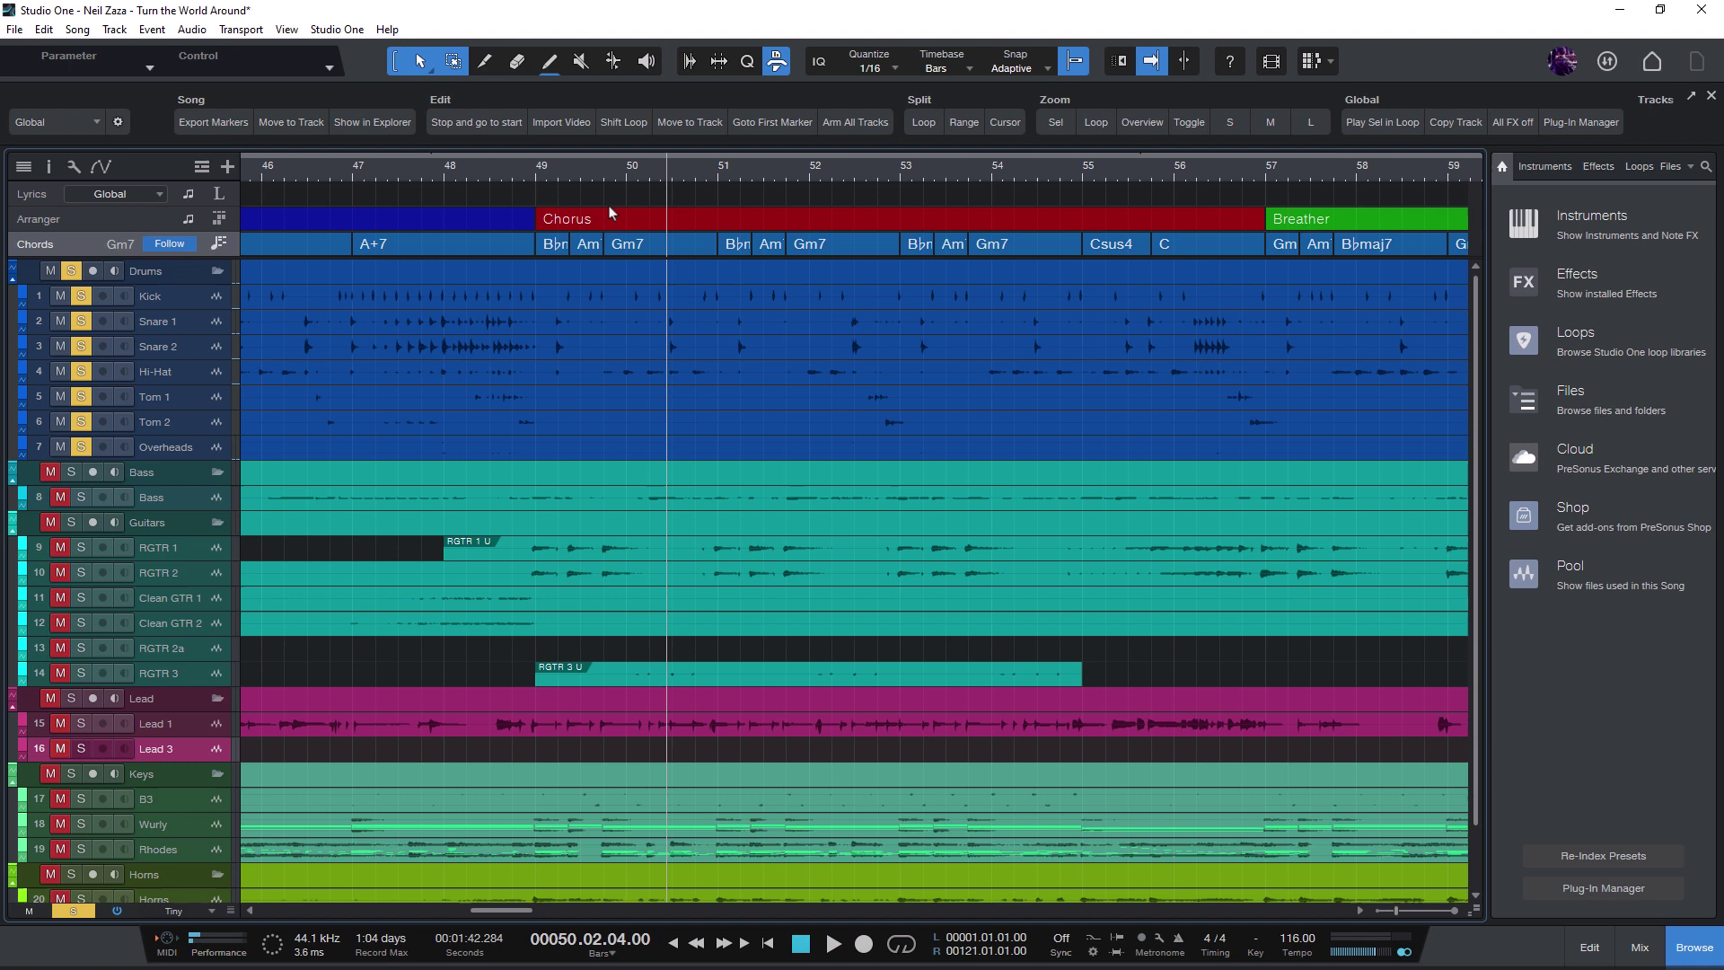
Step: From the Macro Organizer, start a new macro containing the Transport Stop command
click(119, 123)
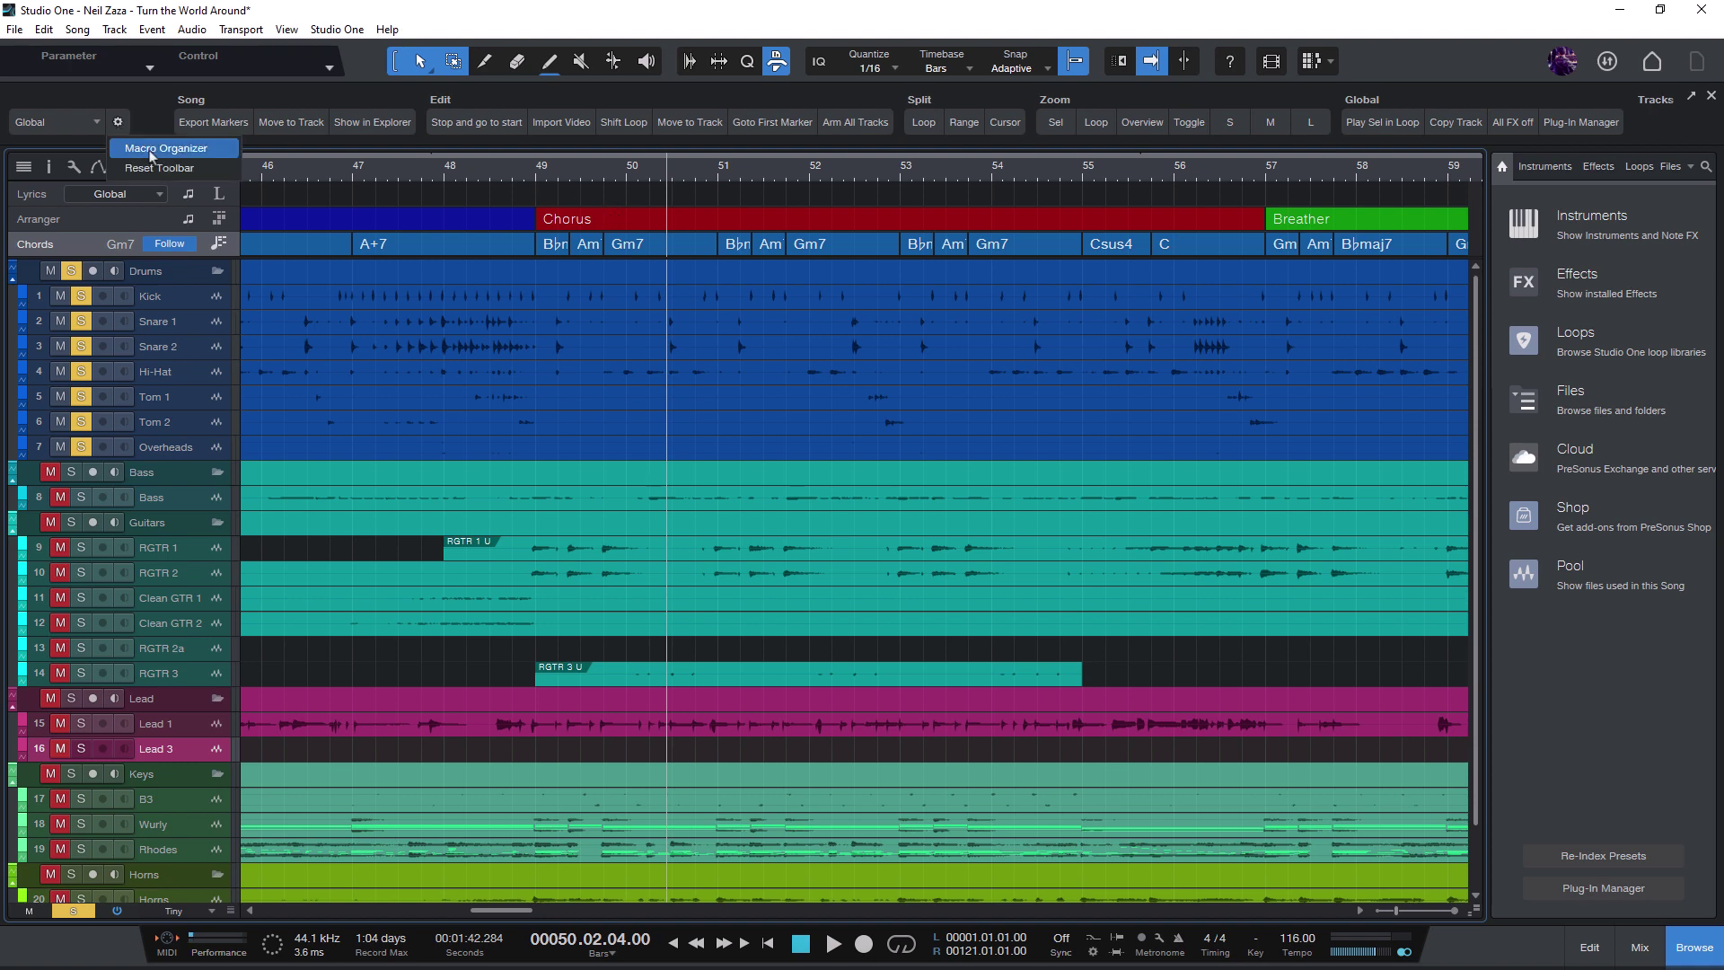
click(149, 151)
click(981, 398)
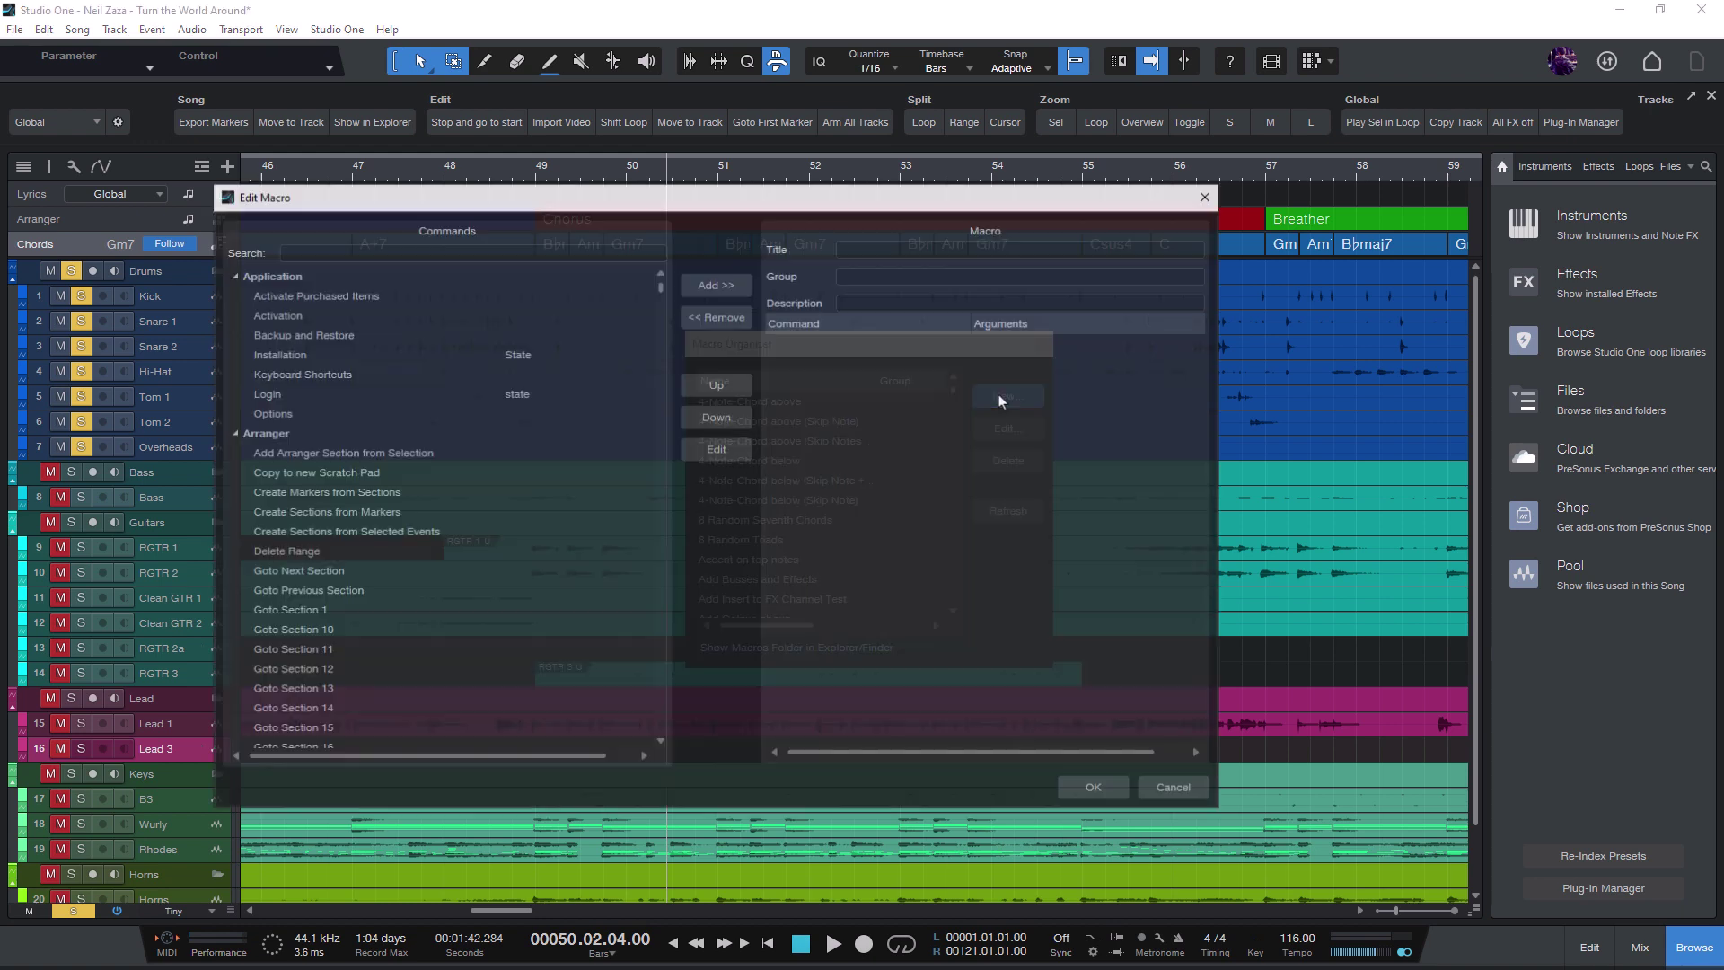
click(458, 258)
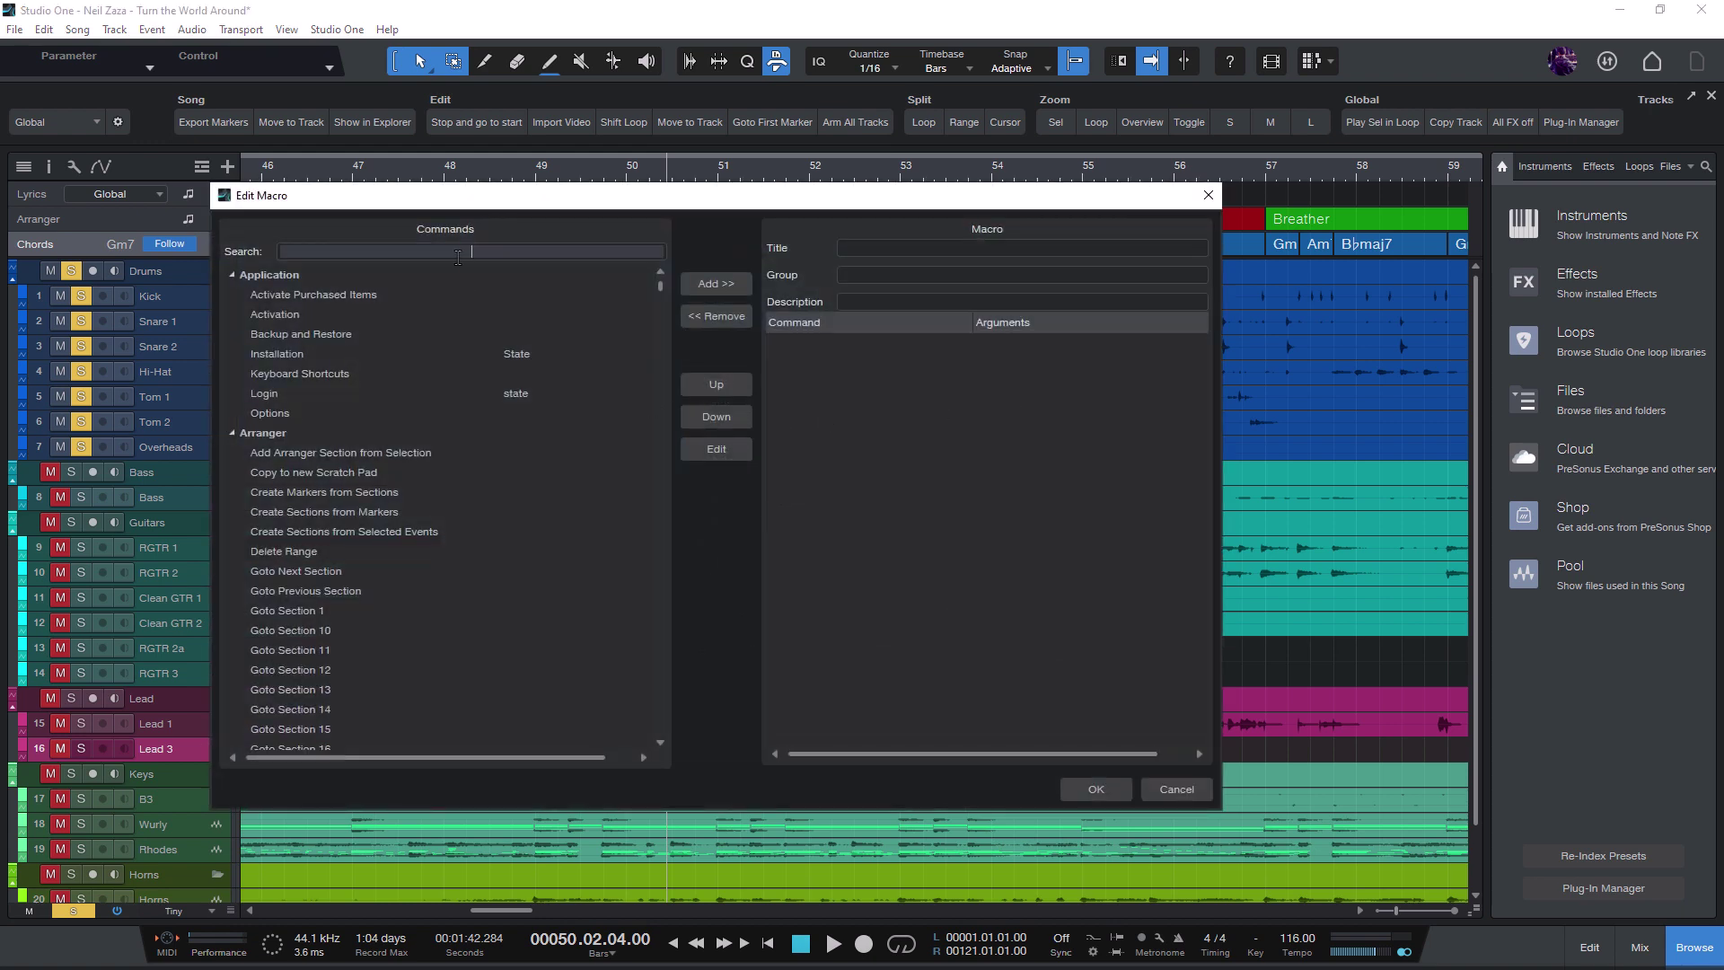
text(stop)
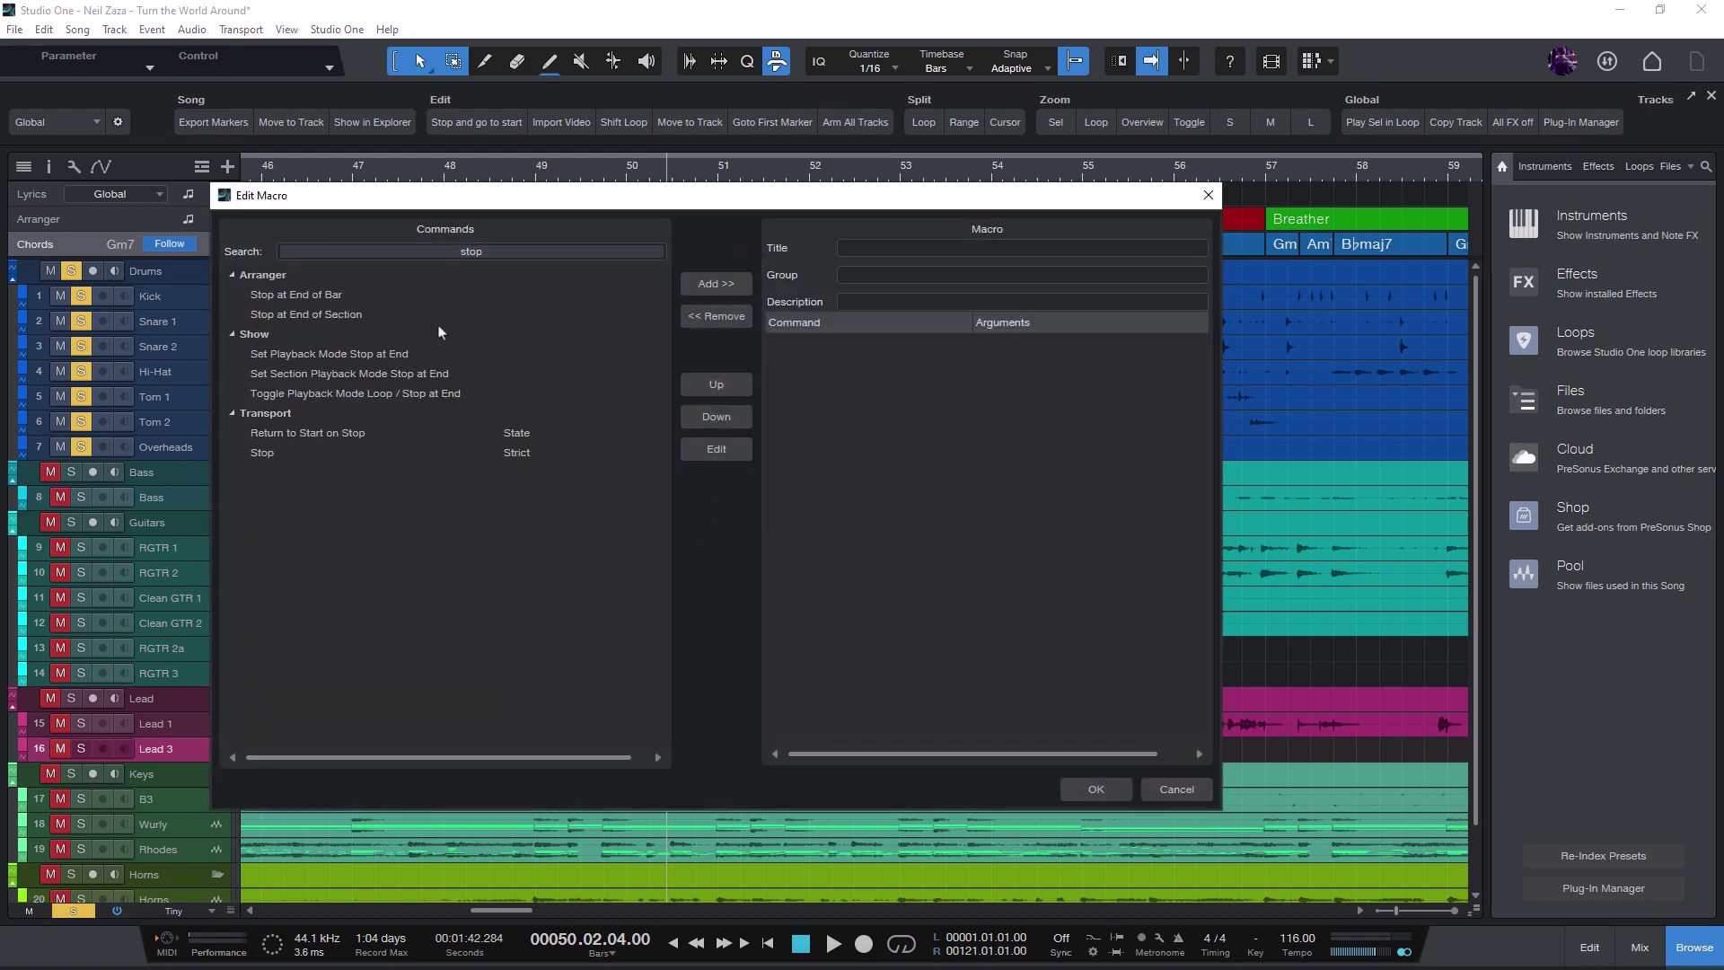
double_click(391, 455)
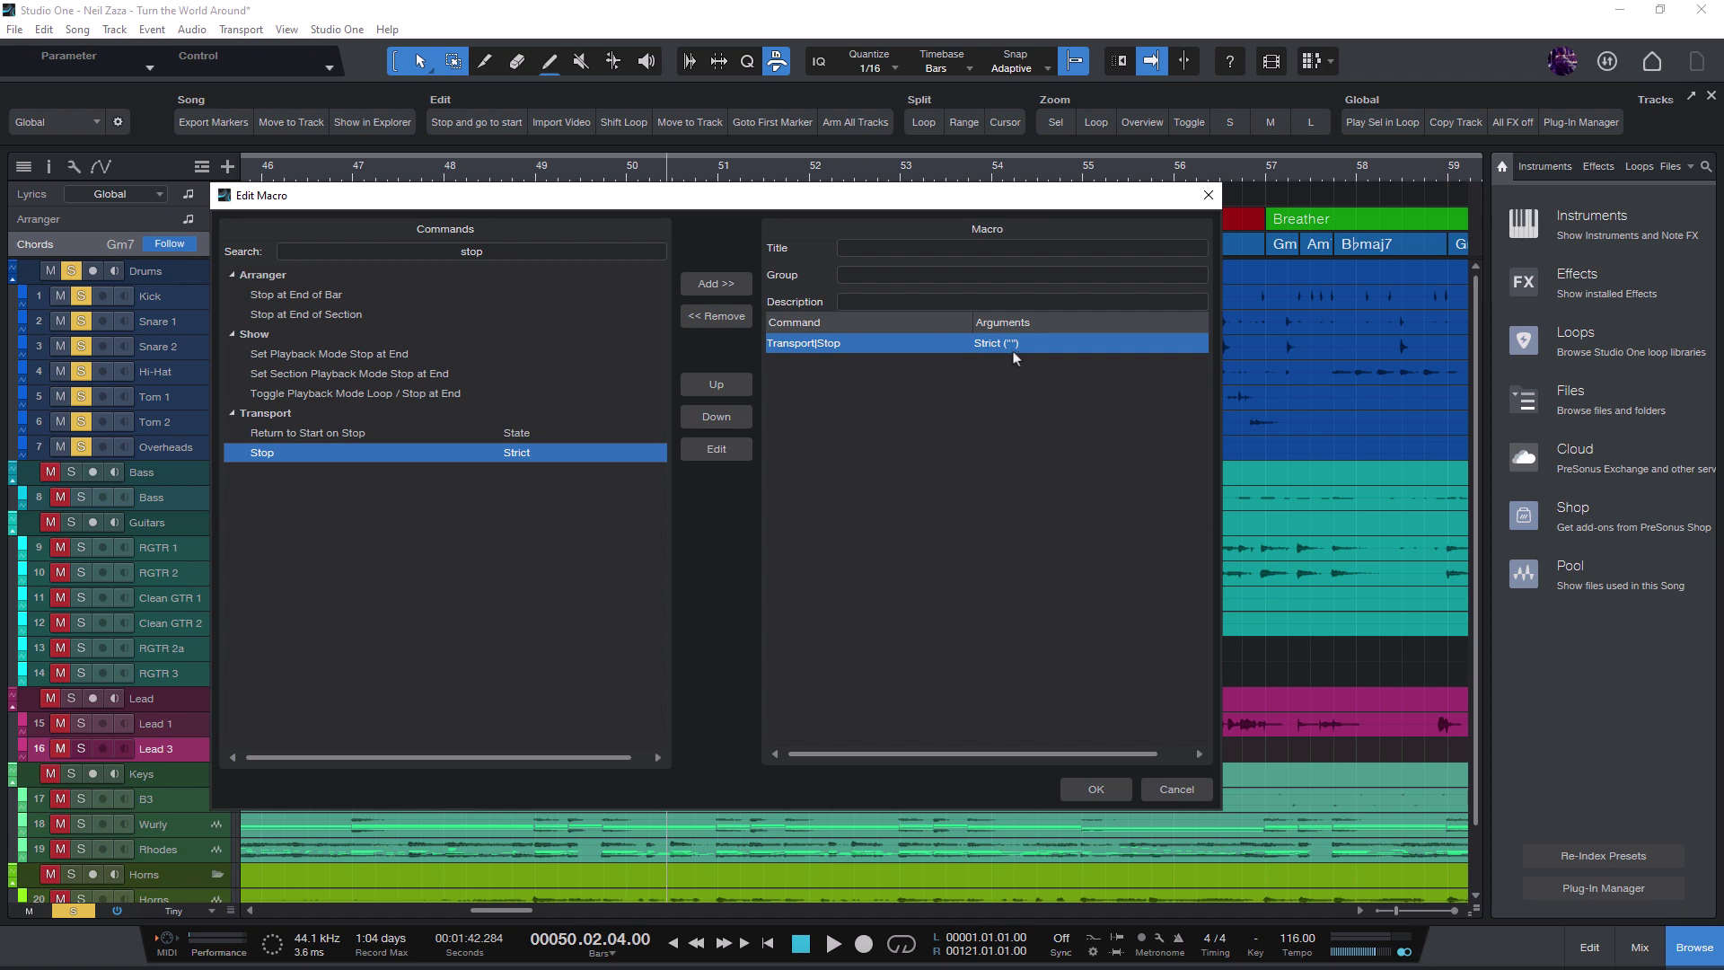
Step: Set the Stop command's Strict argument to 1 and title the macro 'Stop (Strict)'
double_click(843, 343)
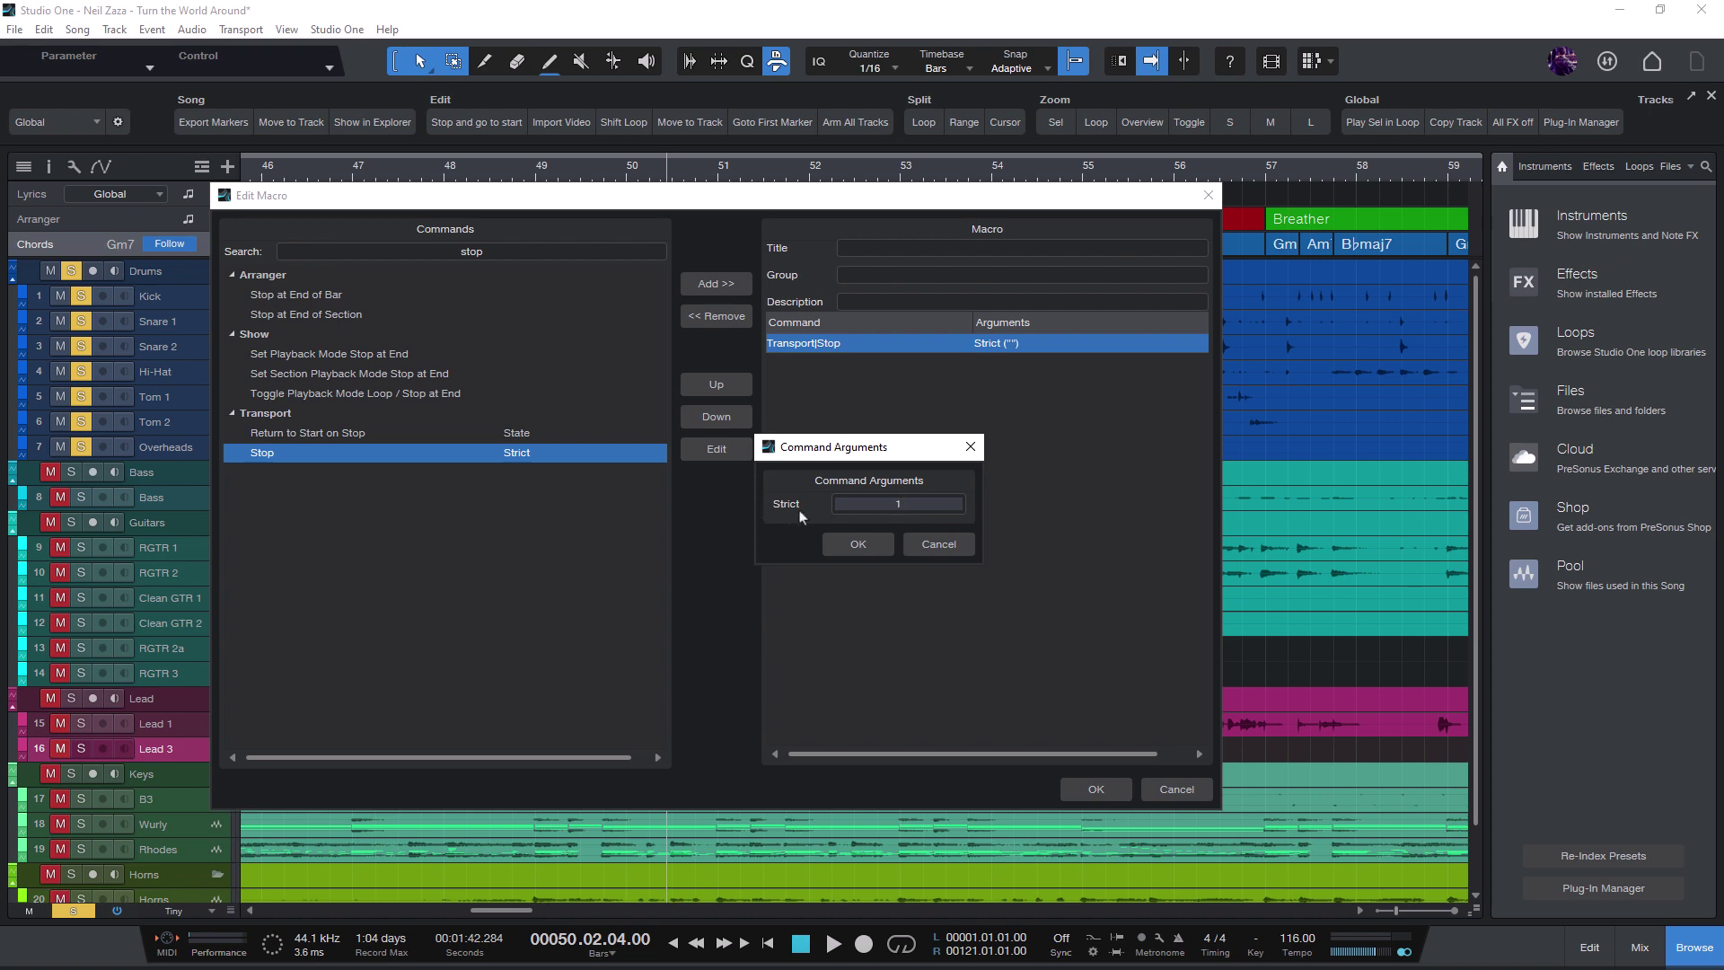
click(858, 544)
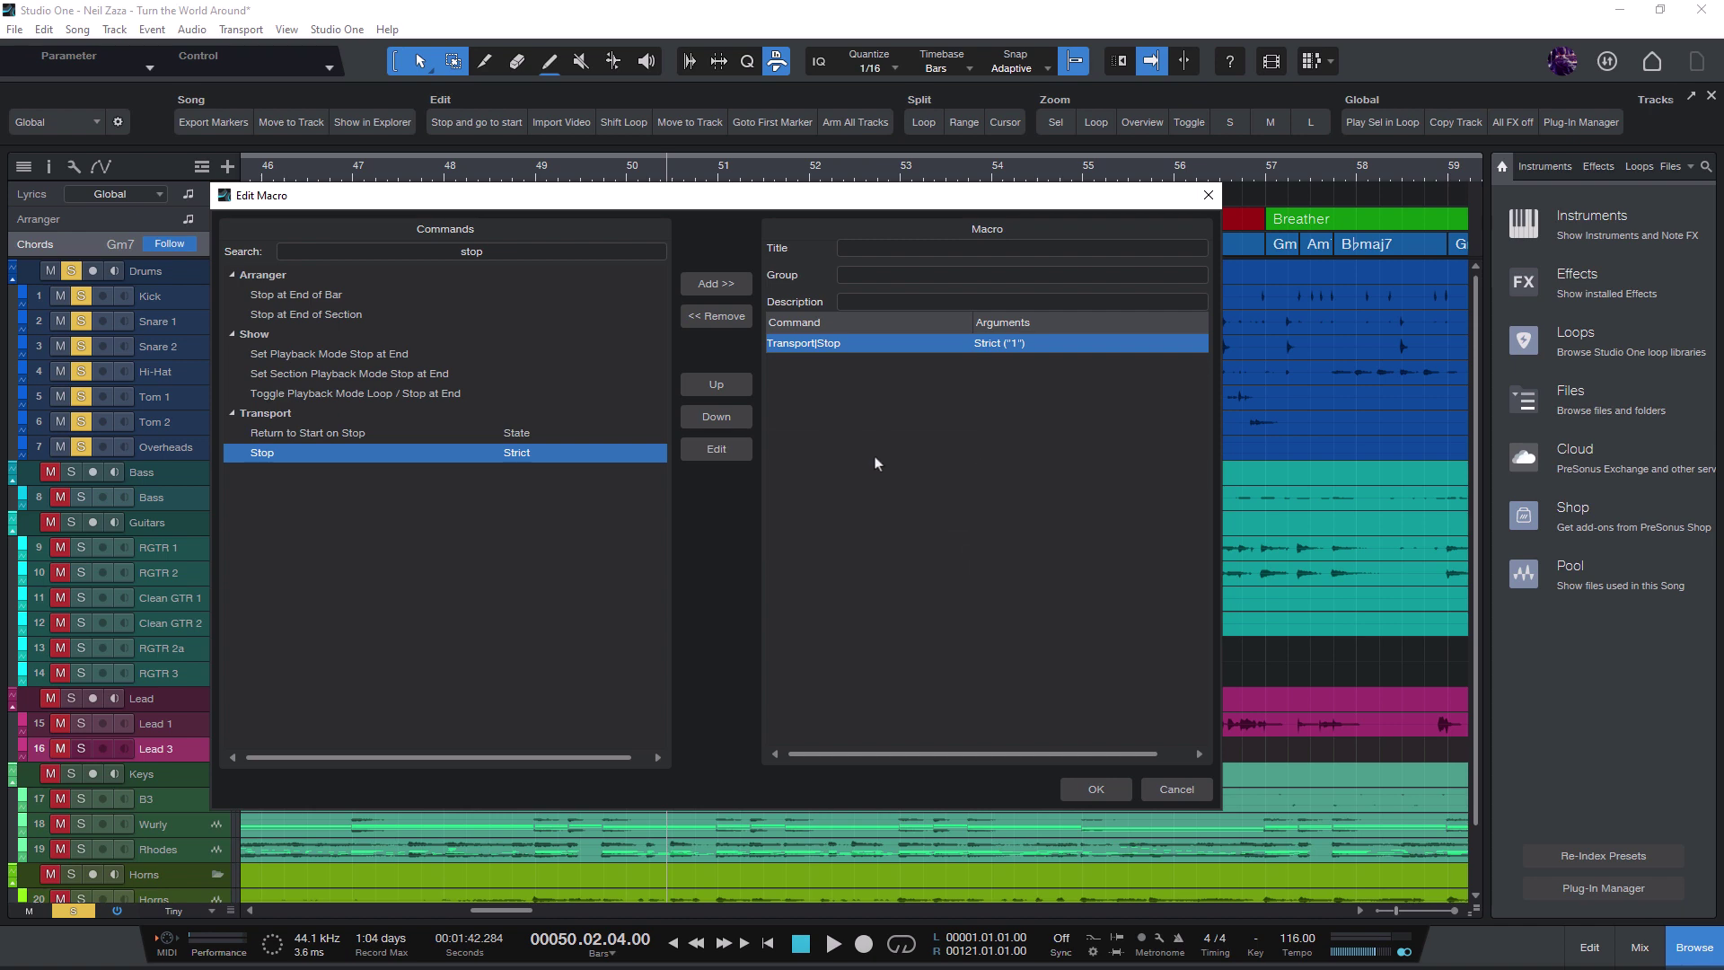
click(942, 257)
text(Stop (Strict))
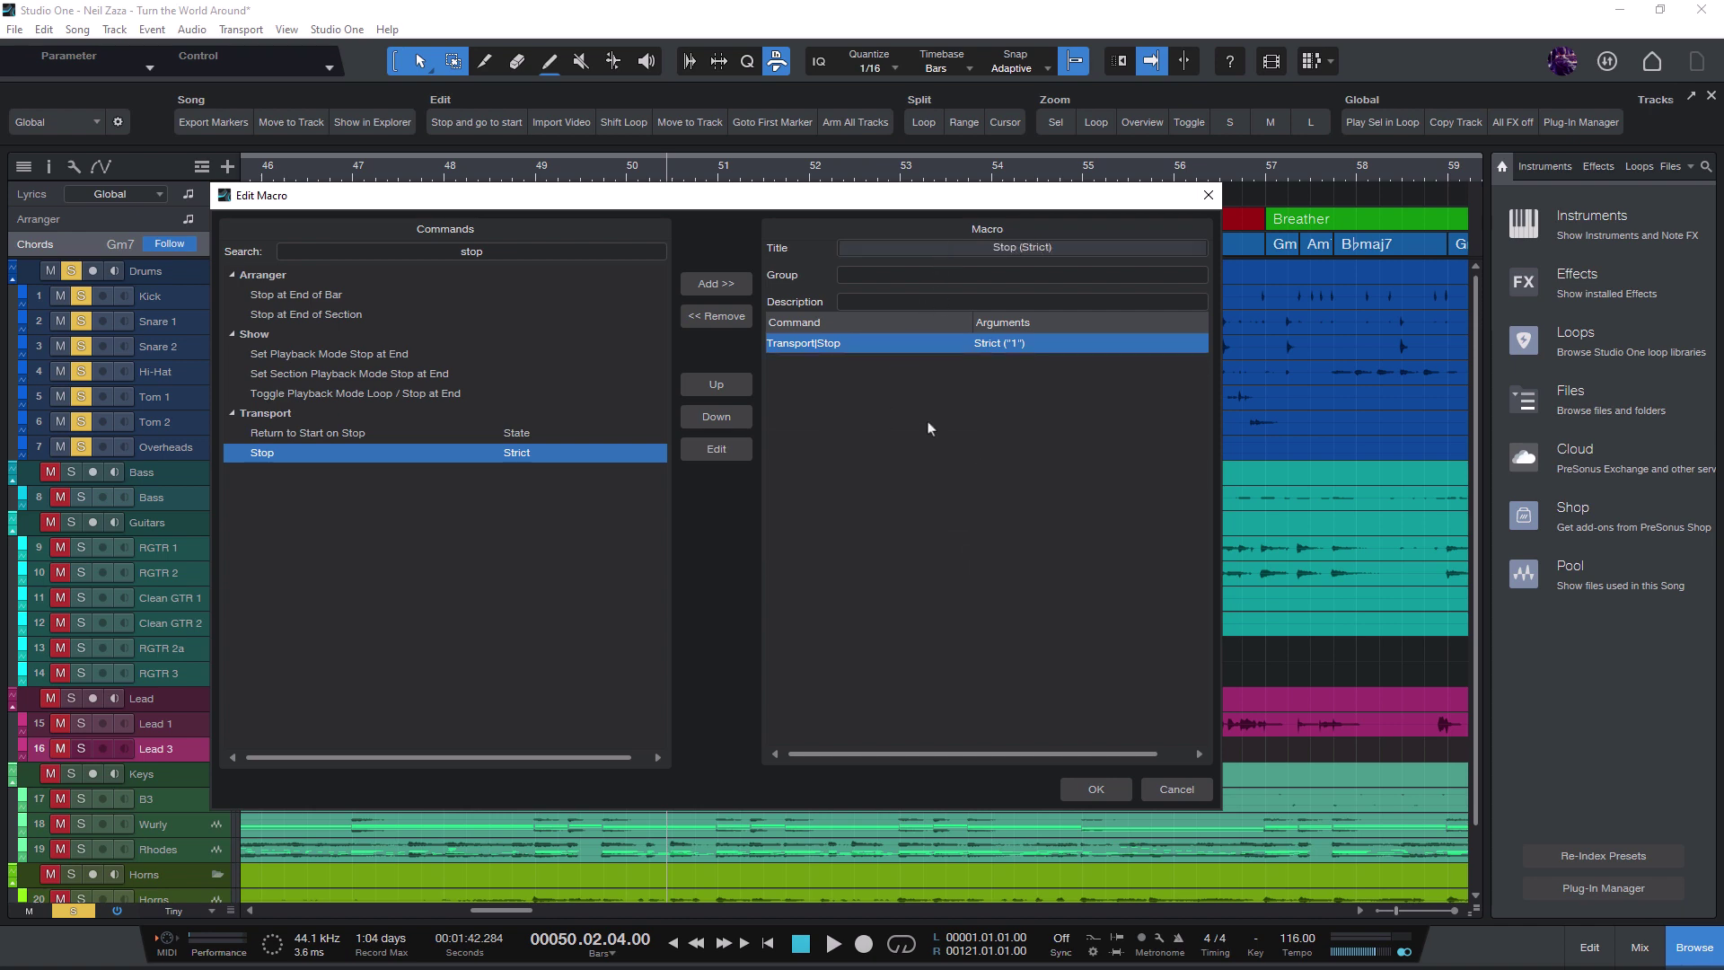
Step: Save the Stop (Strict) macro, then map it to NumPad0 in Keyboard Shortcuts
click(1094, 791)
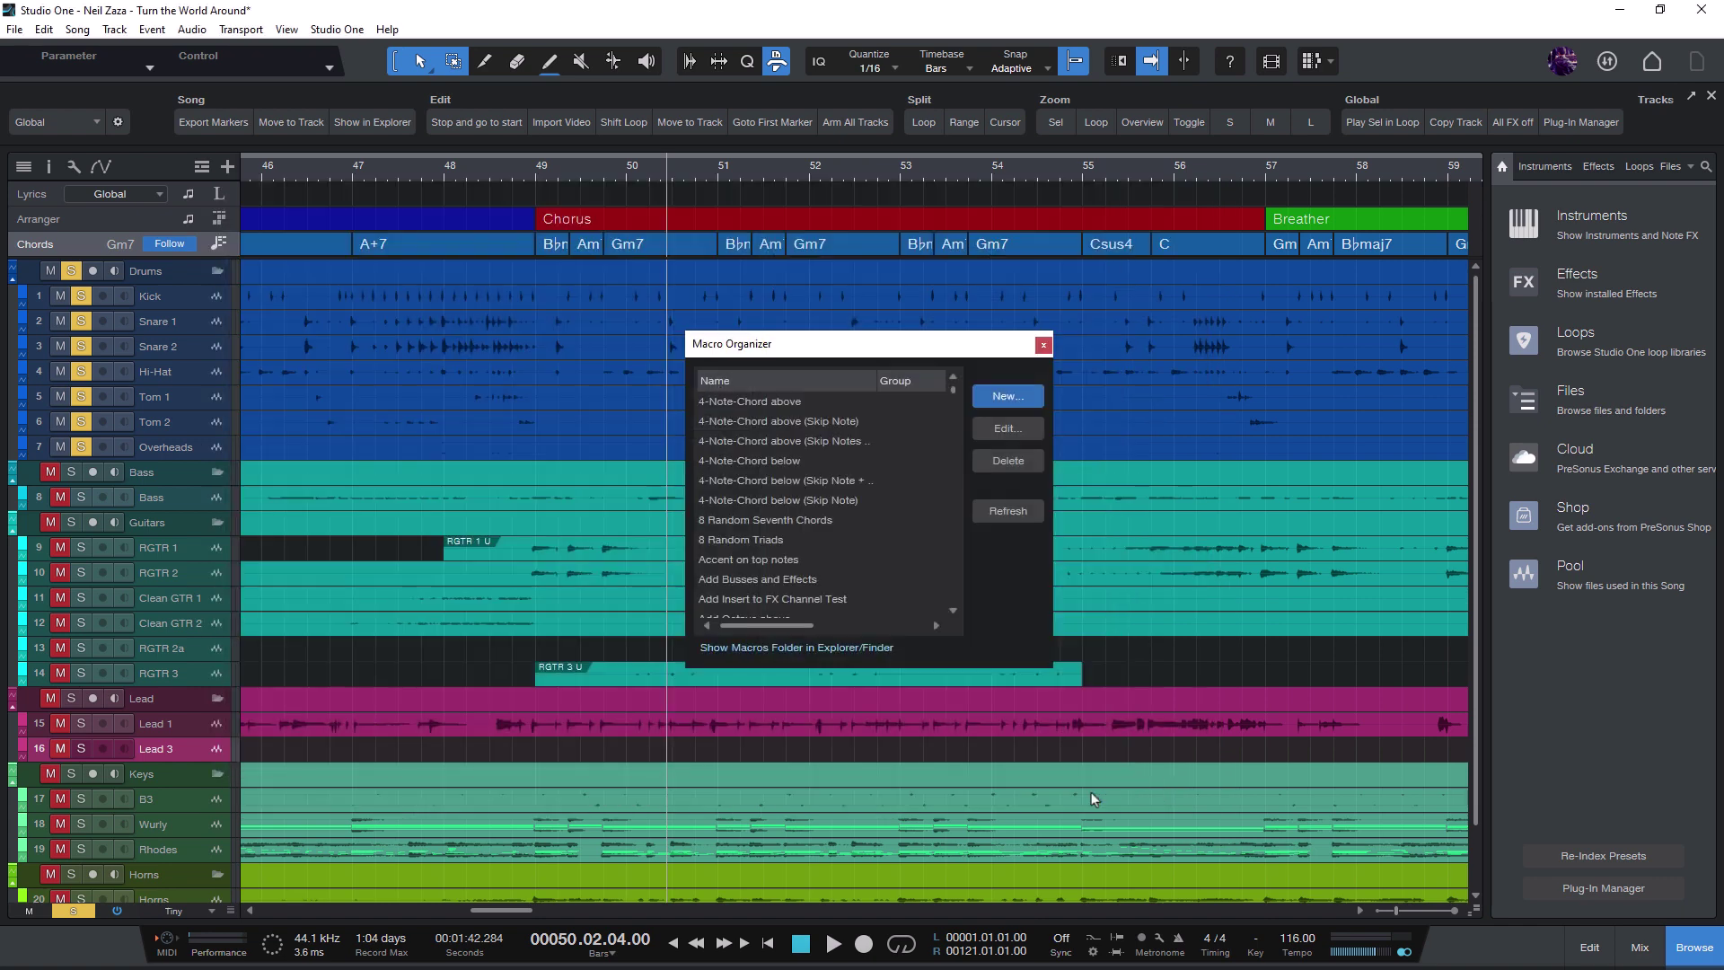
click(1043, 345)
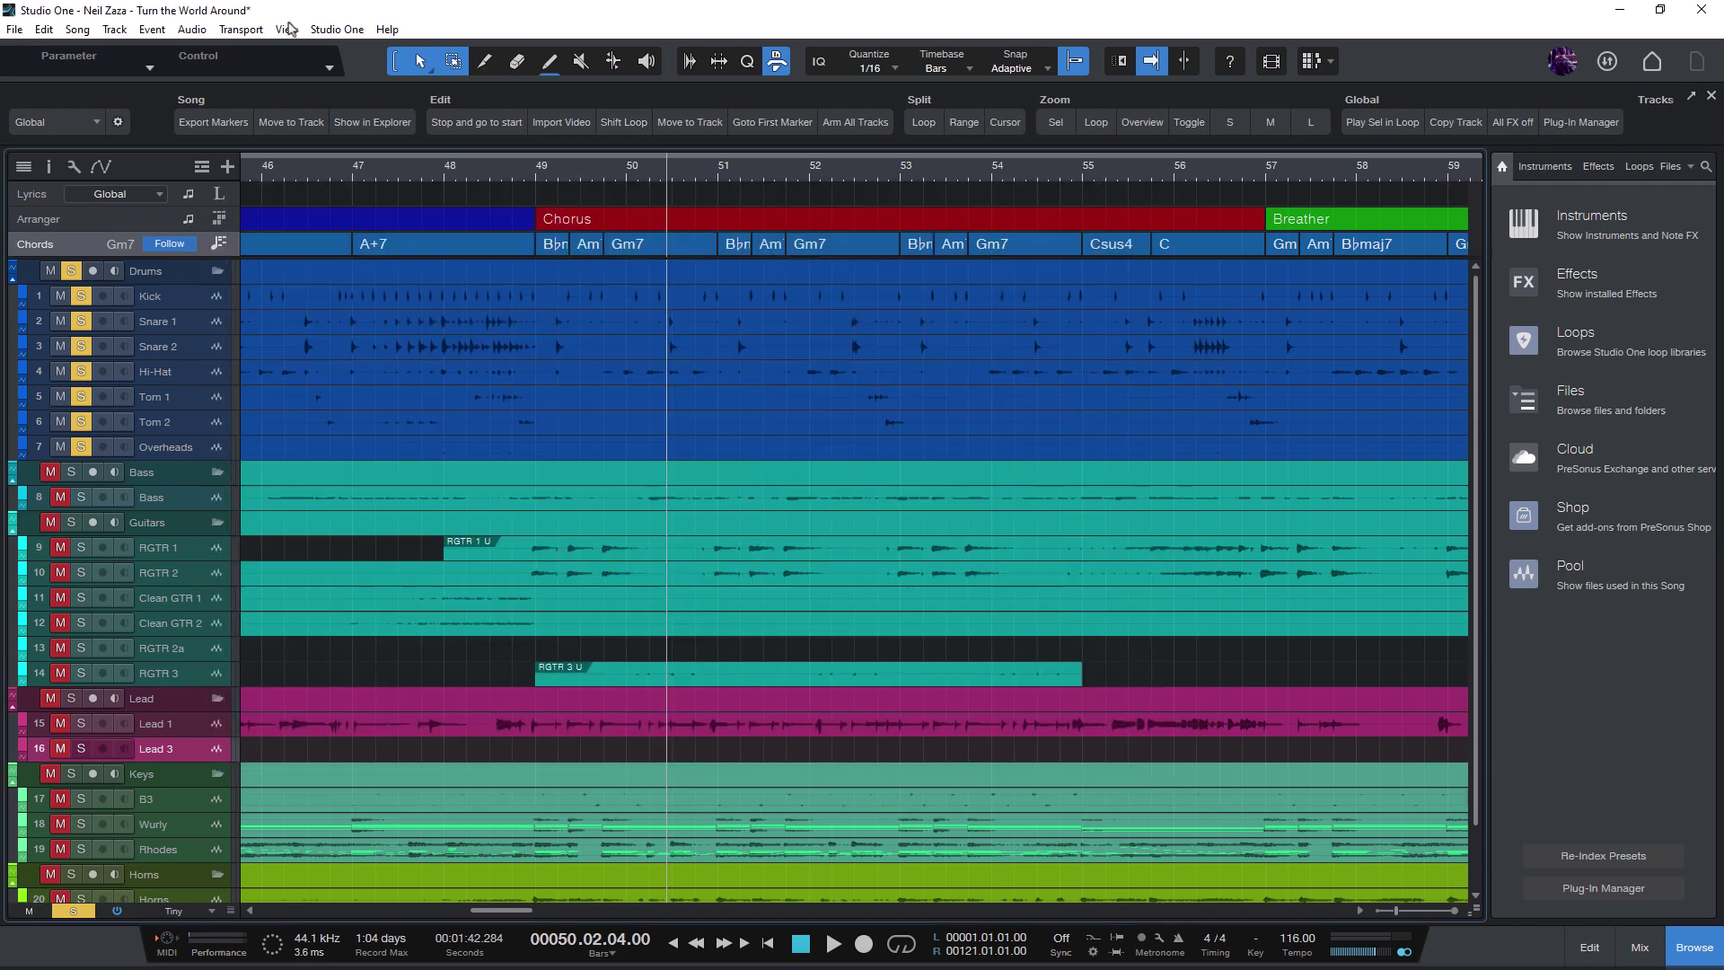
click(329, 30)
click(408, 271)
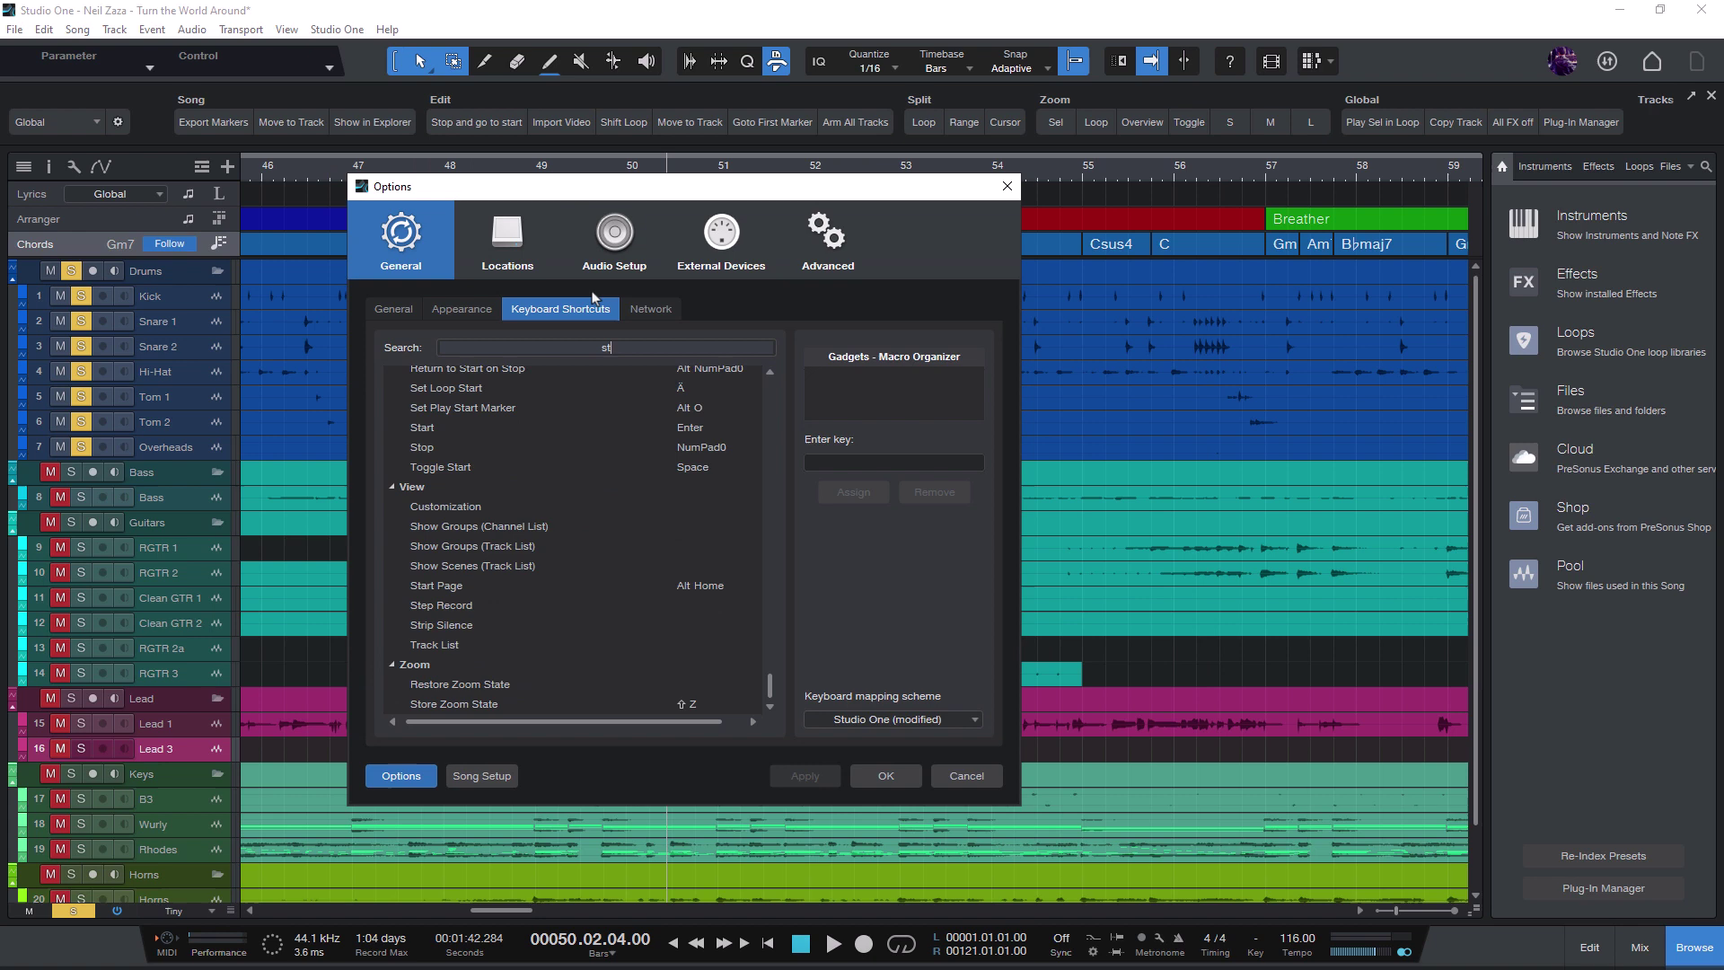
click(480, 399)
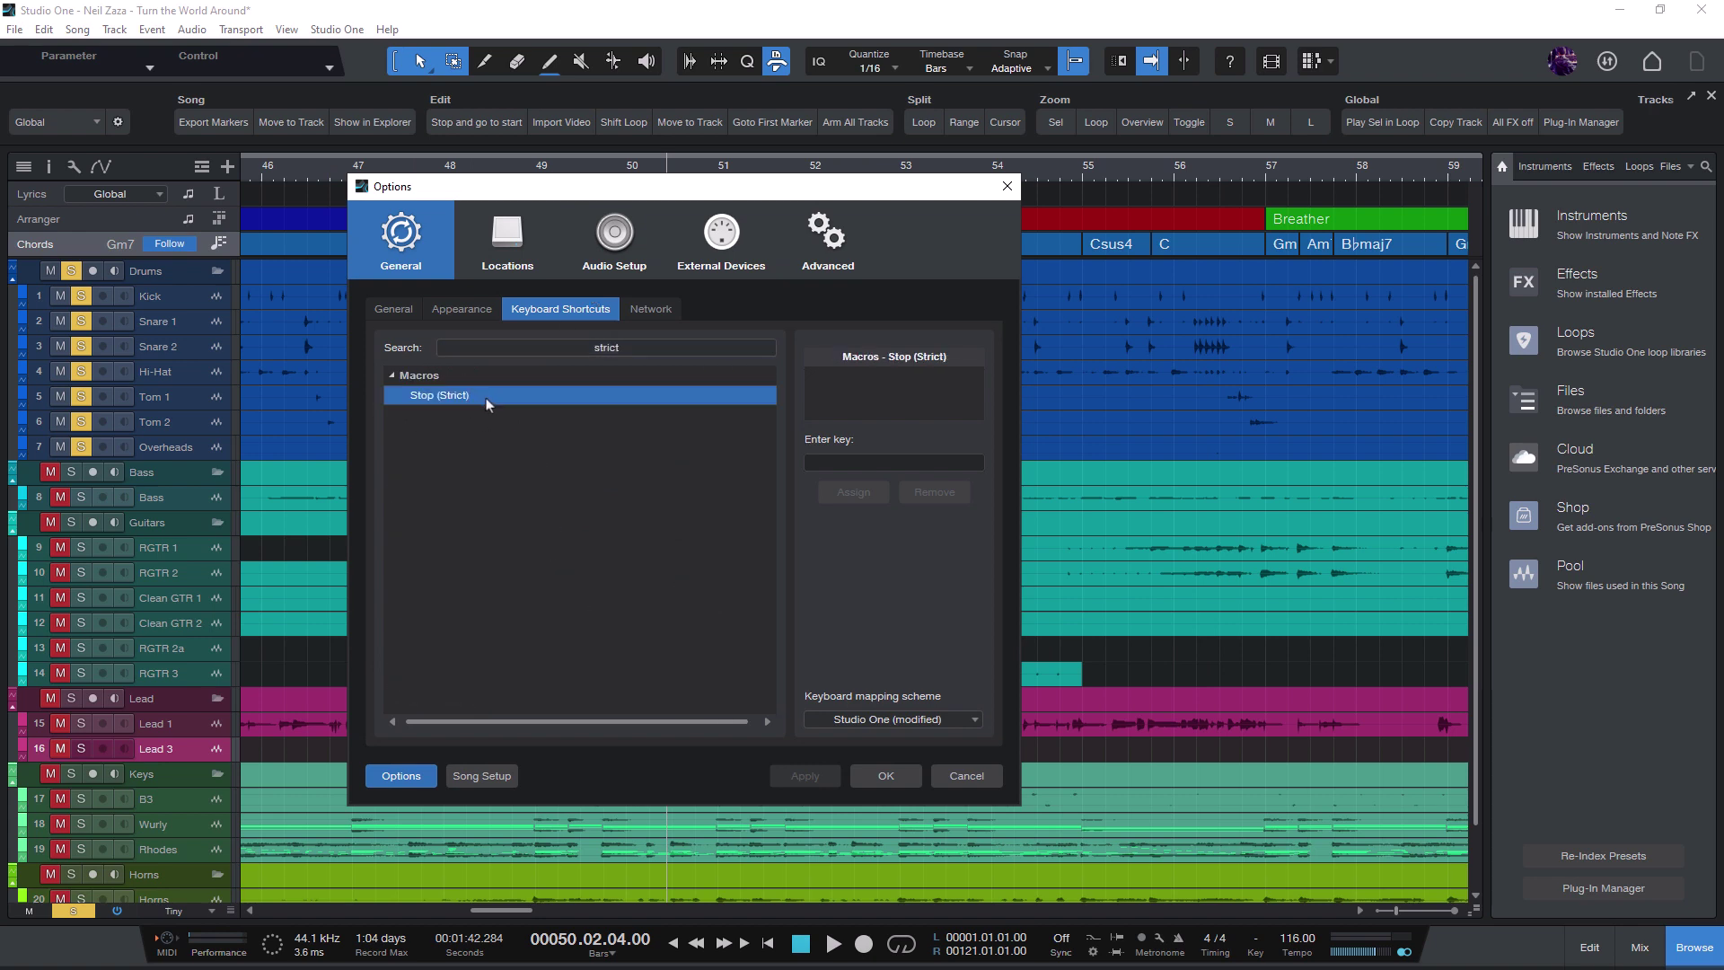
click(864, 463)
key(KP_0)
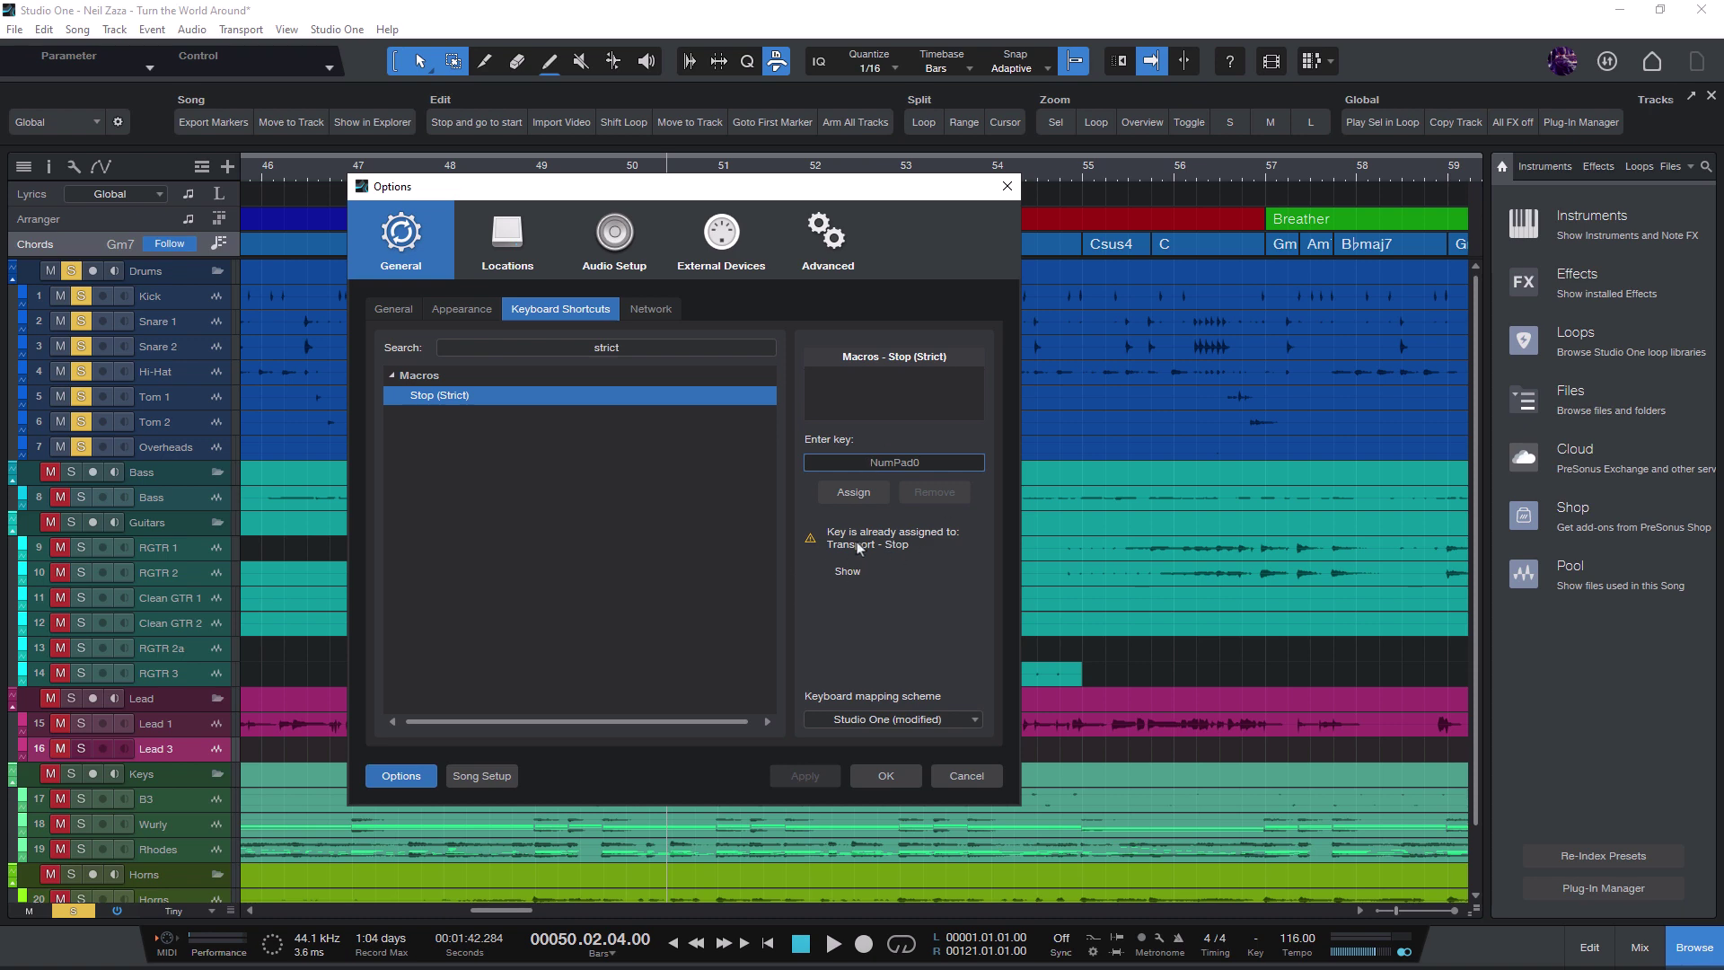
click(853, 492)
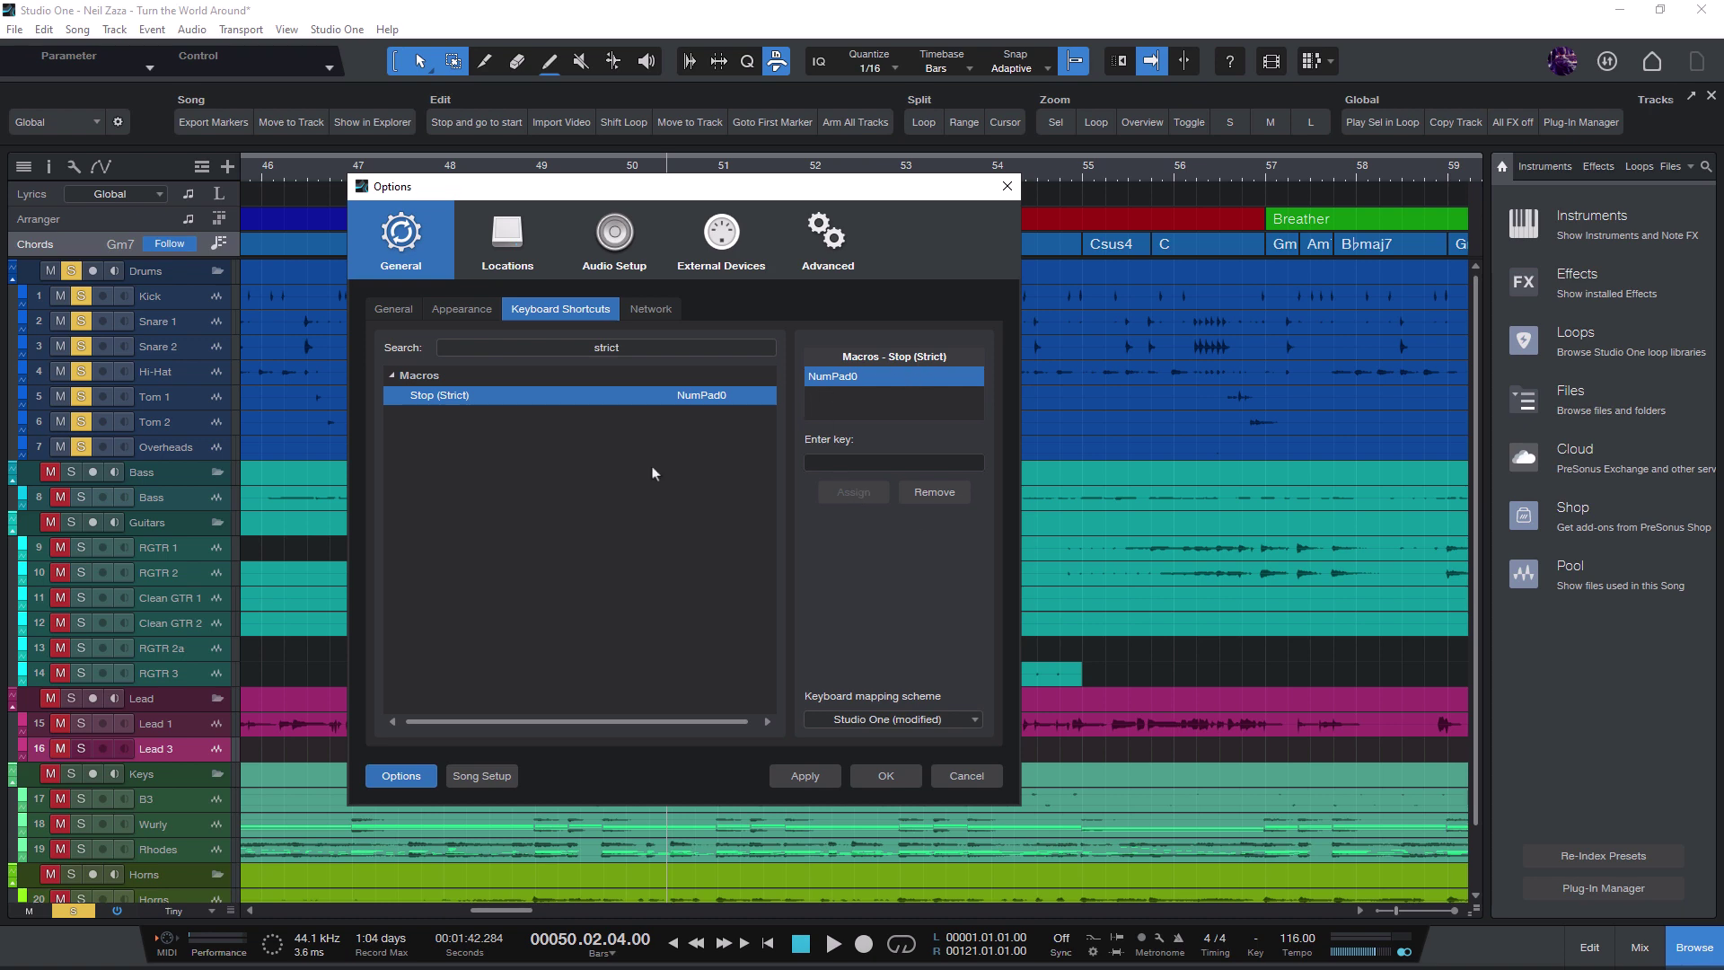
click(876, 777)
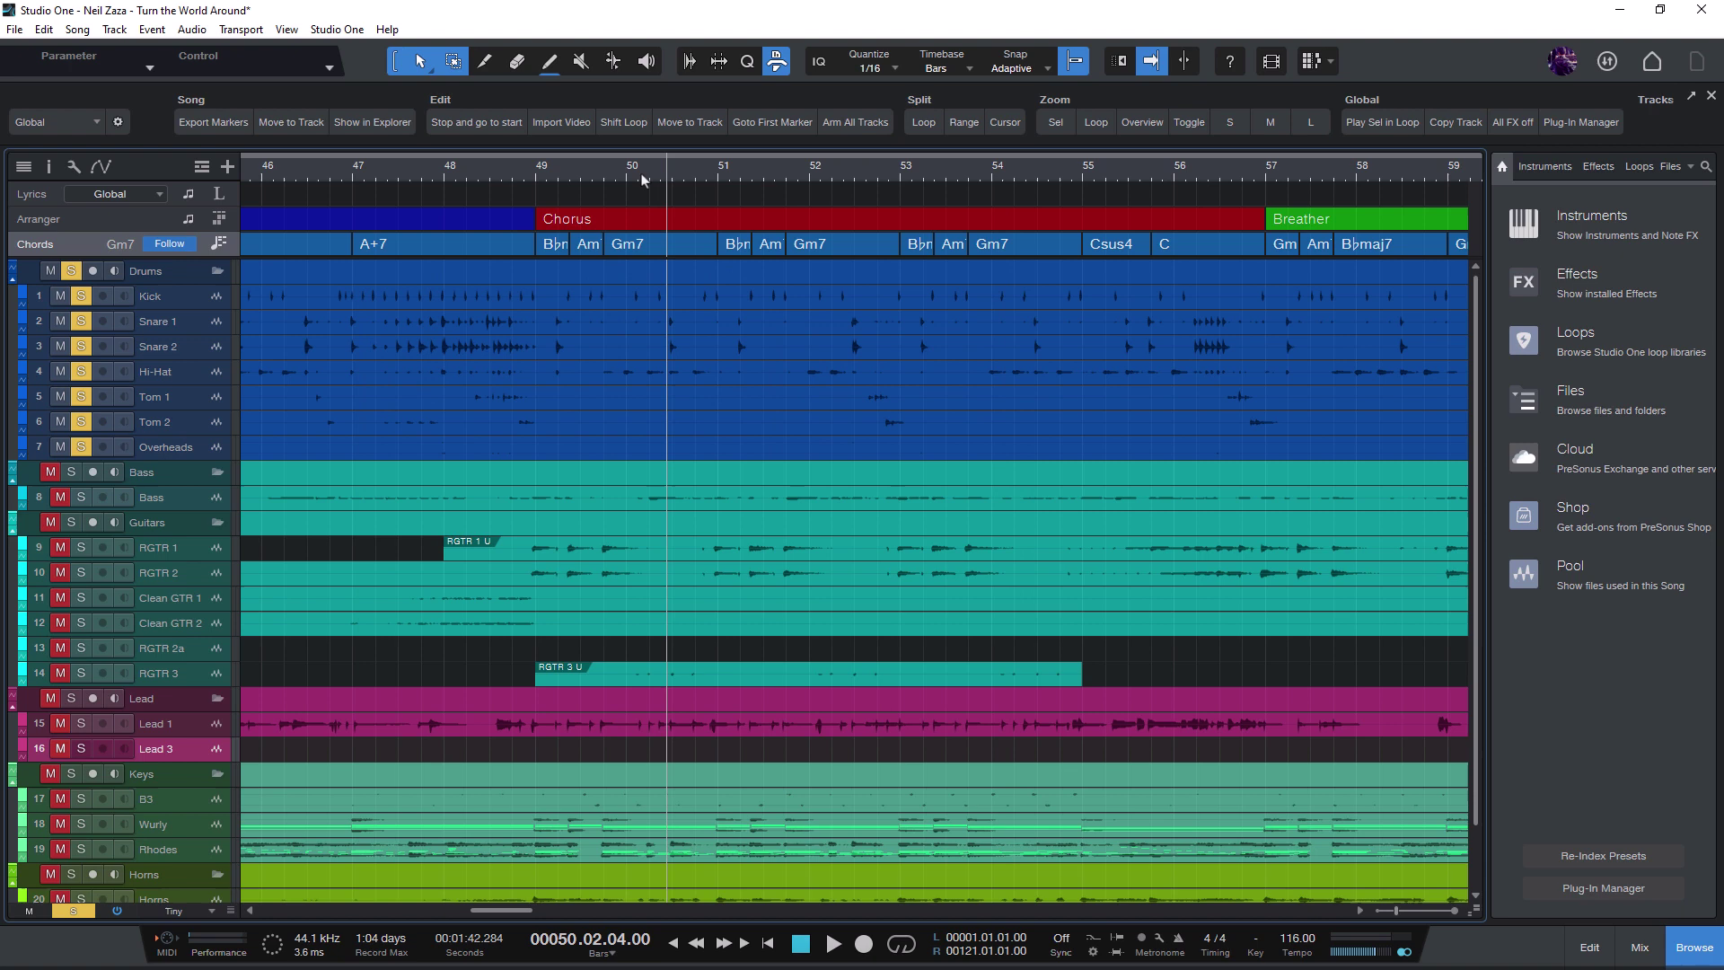
Step: Play from about bar 50, stop it, then return the playhead to 00001.01.01.00
click(647, 177)
key(space)
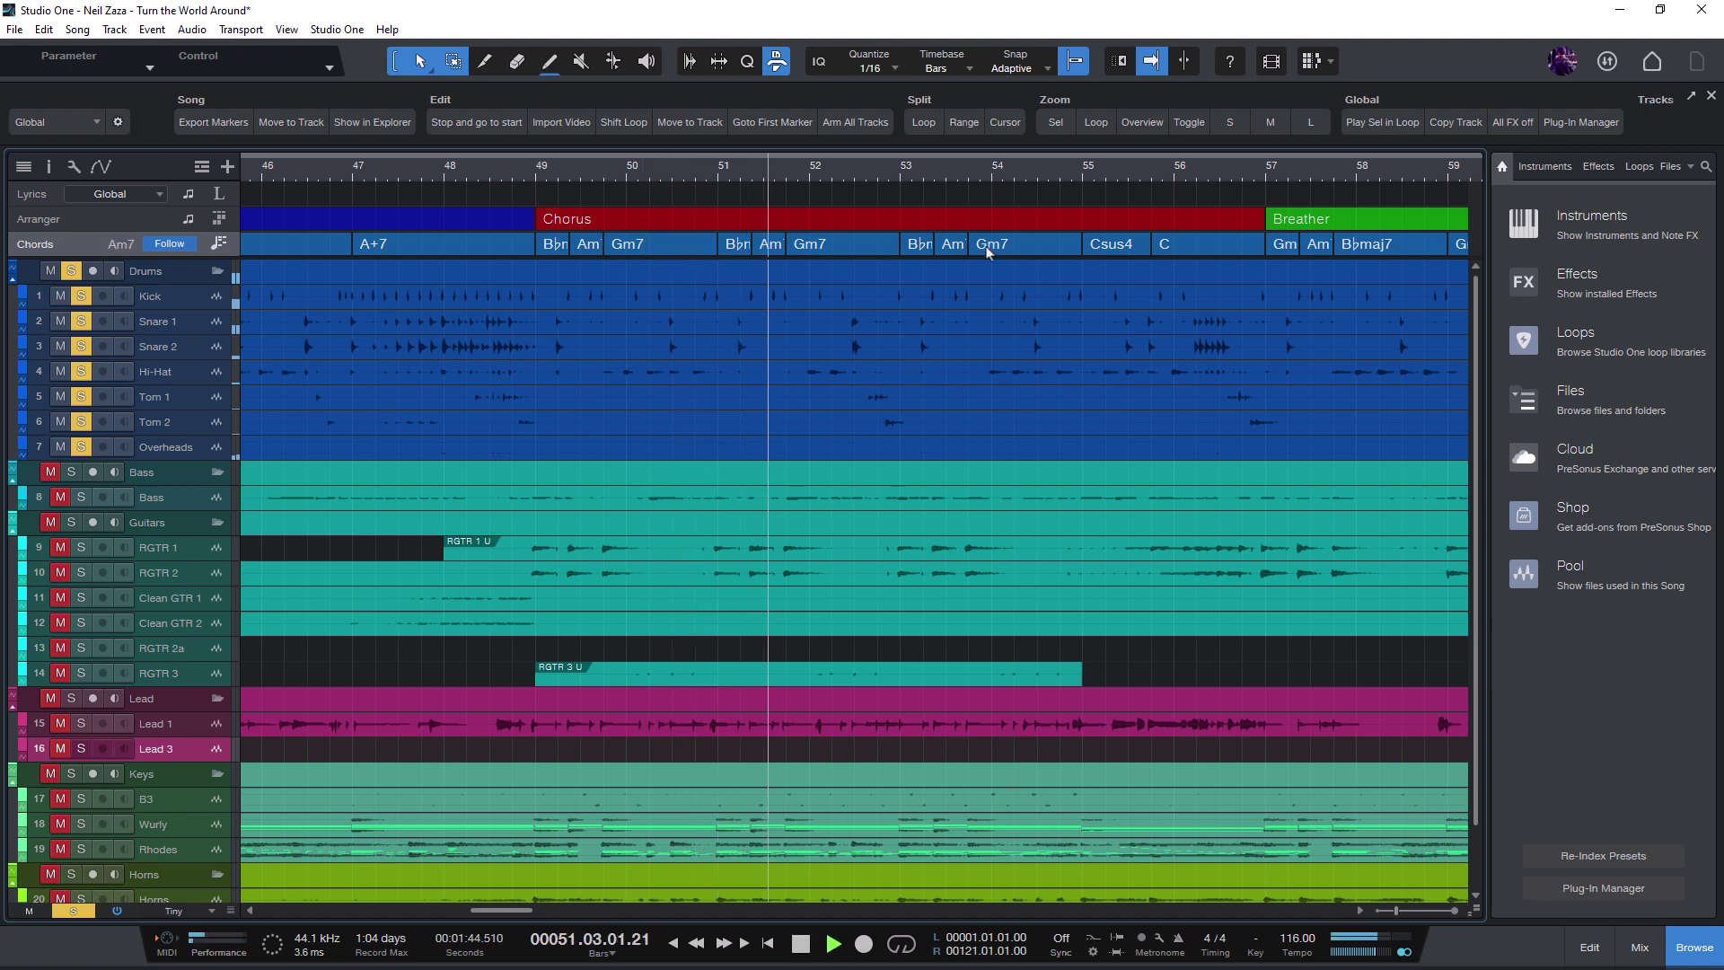
key(space)
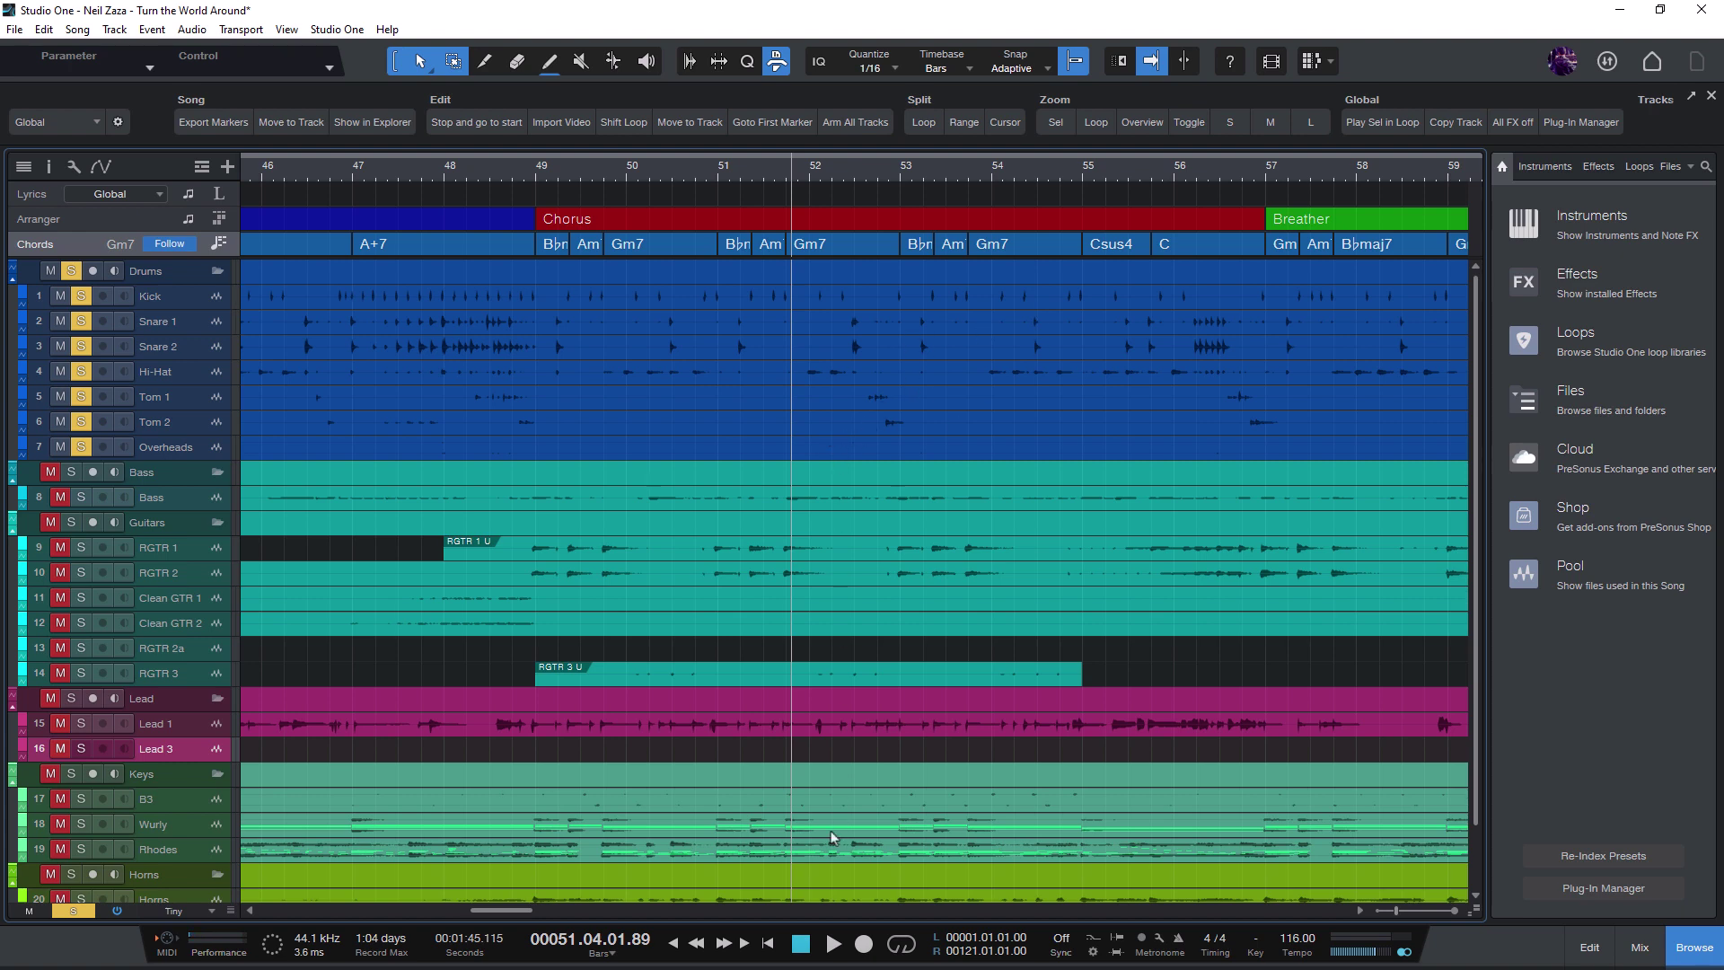
click(801, 944)
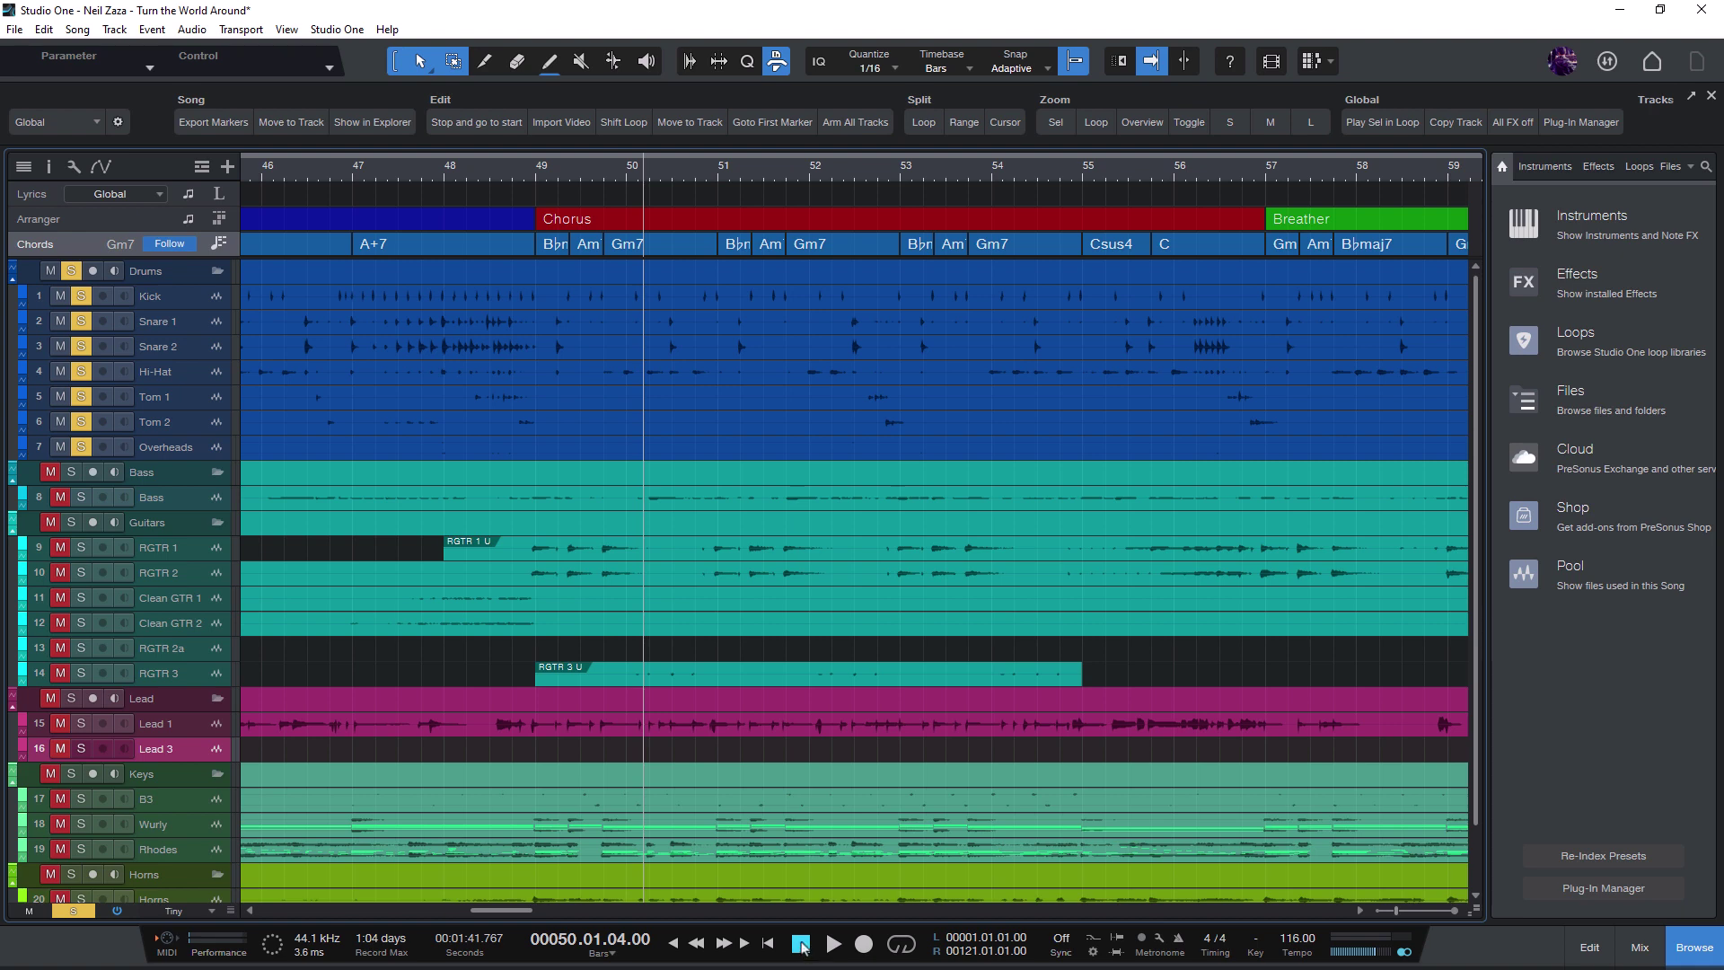
key(Home)
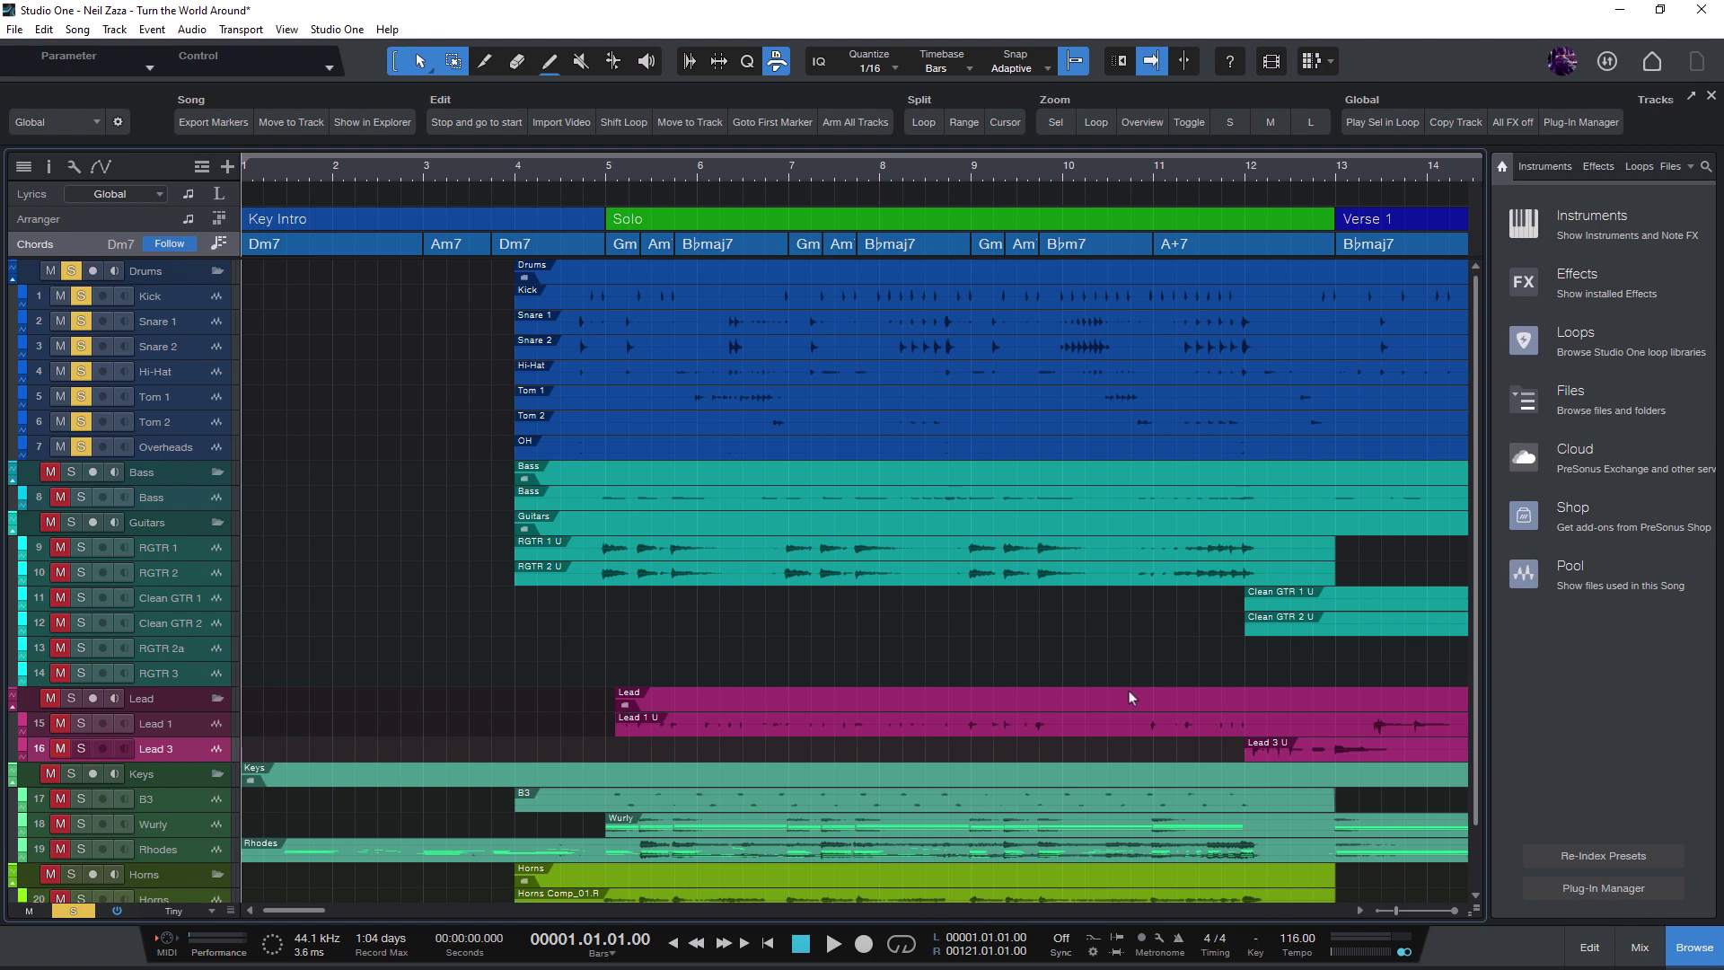
Step: Toggle track heights, check the Mix console, then zoom out to show Key Intro through Breather
key(z)
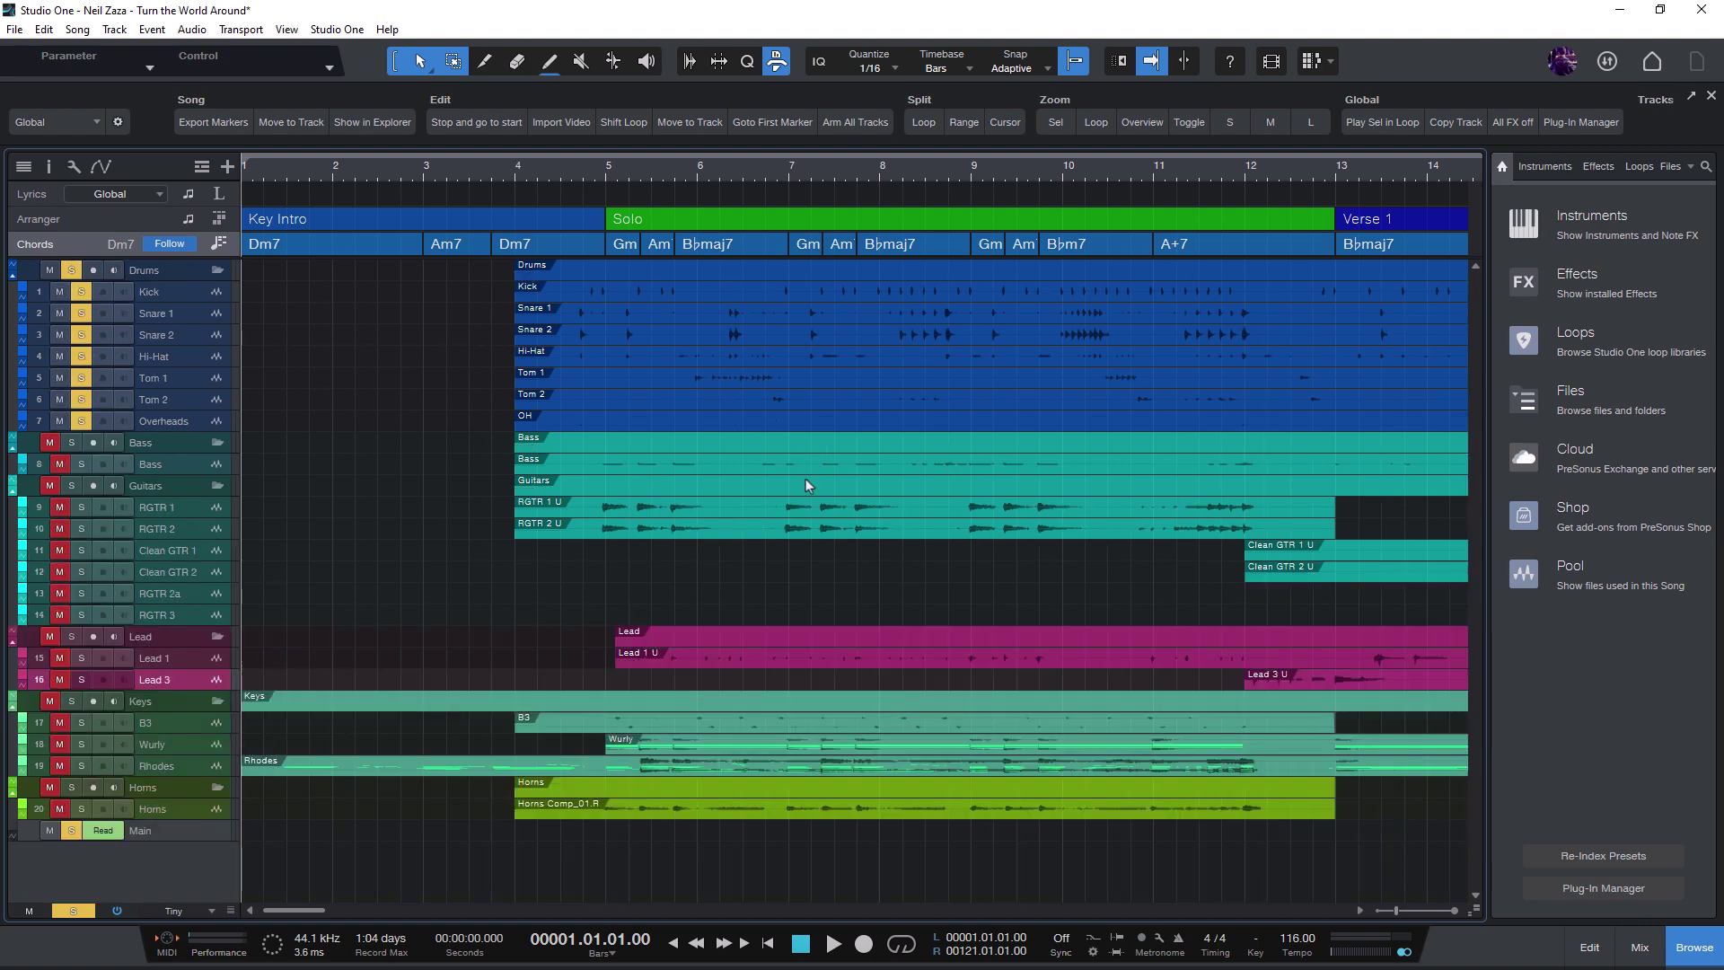
key(z)
key(F3)
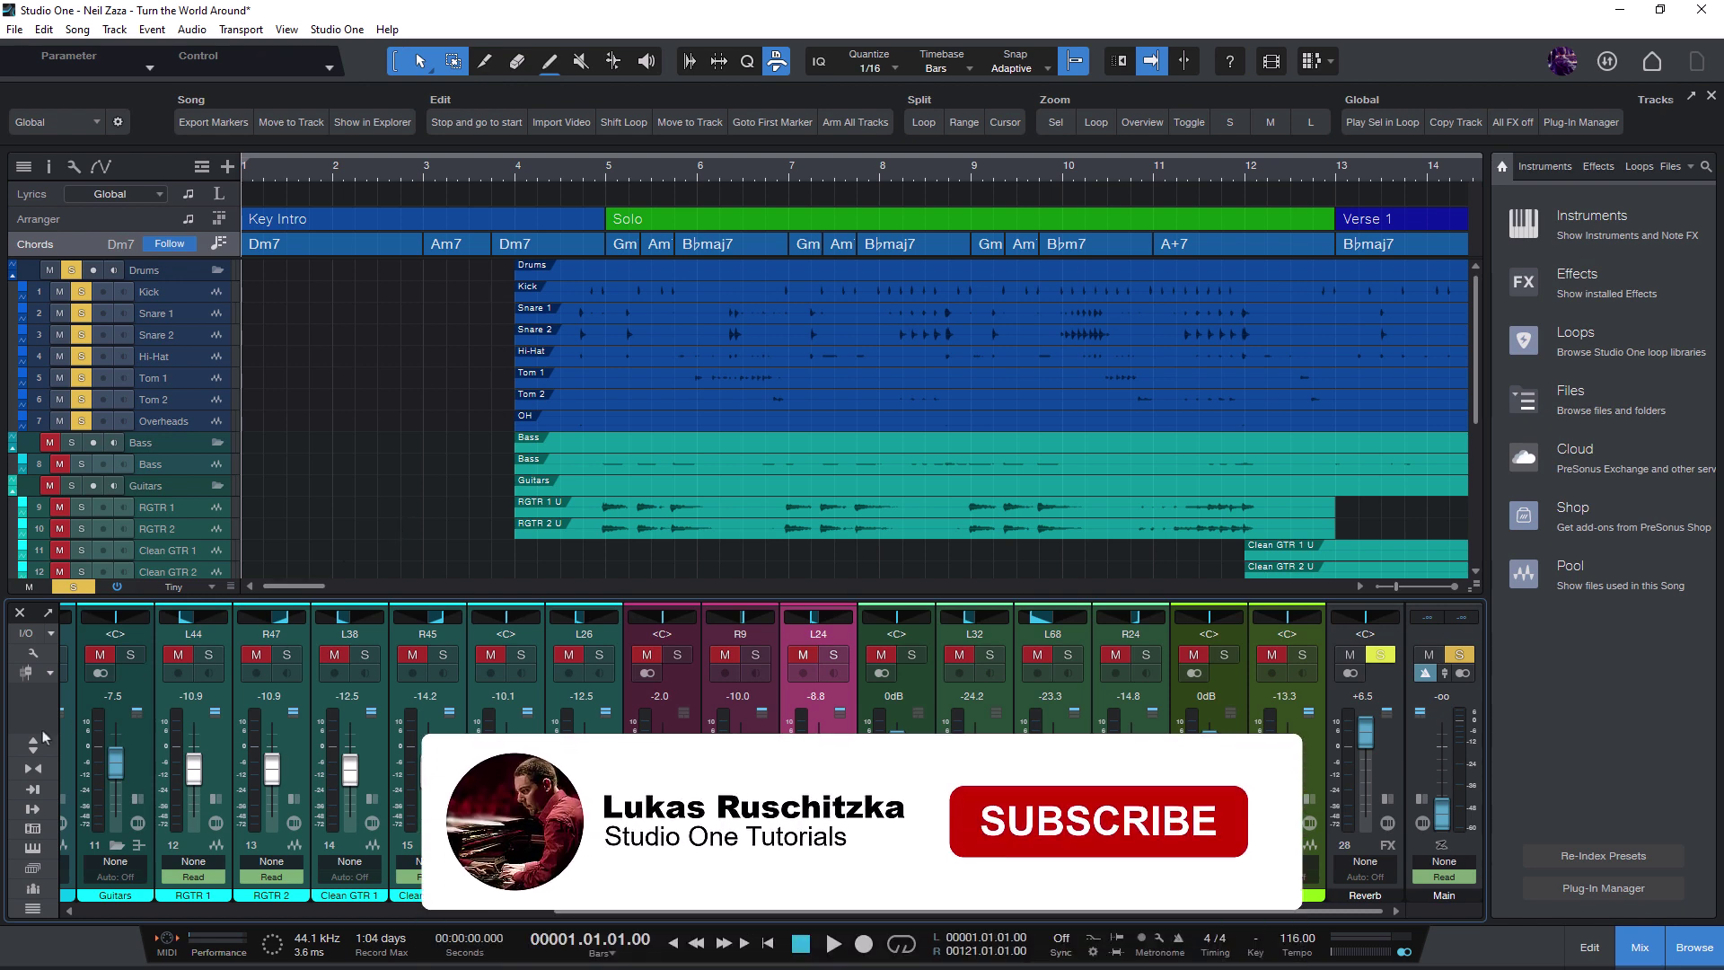
click(31, 745)
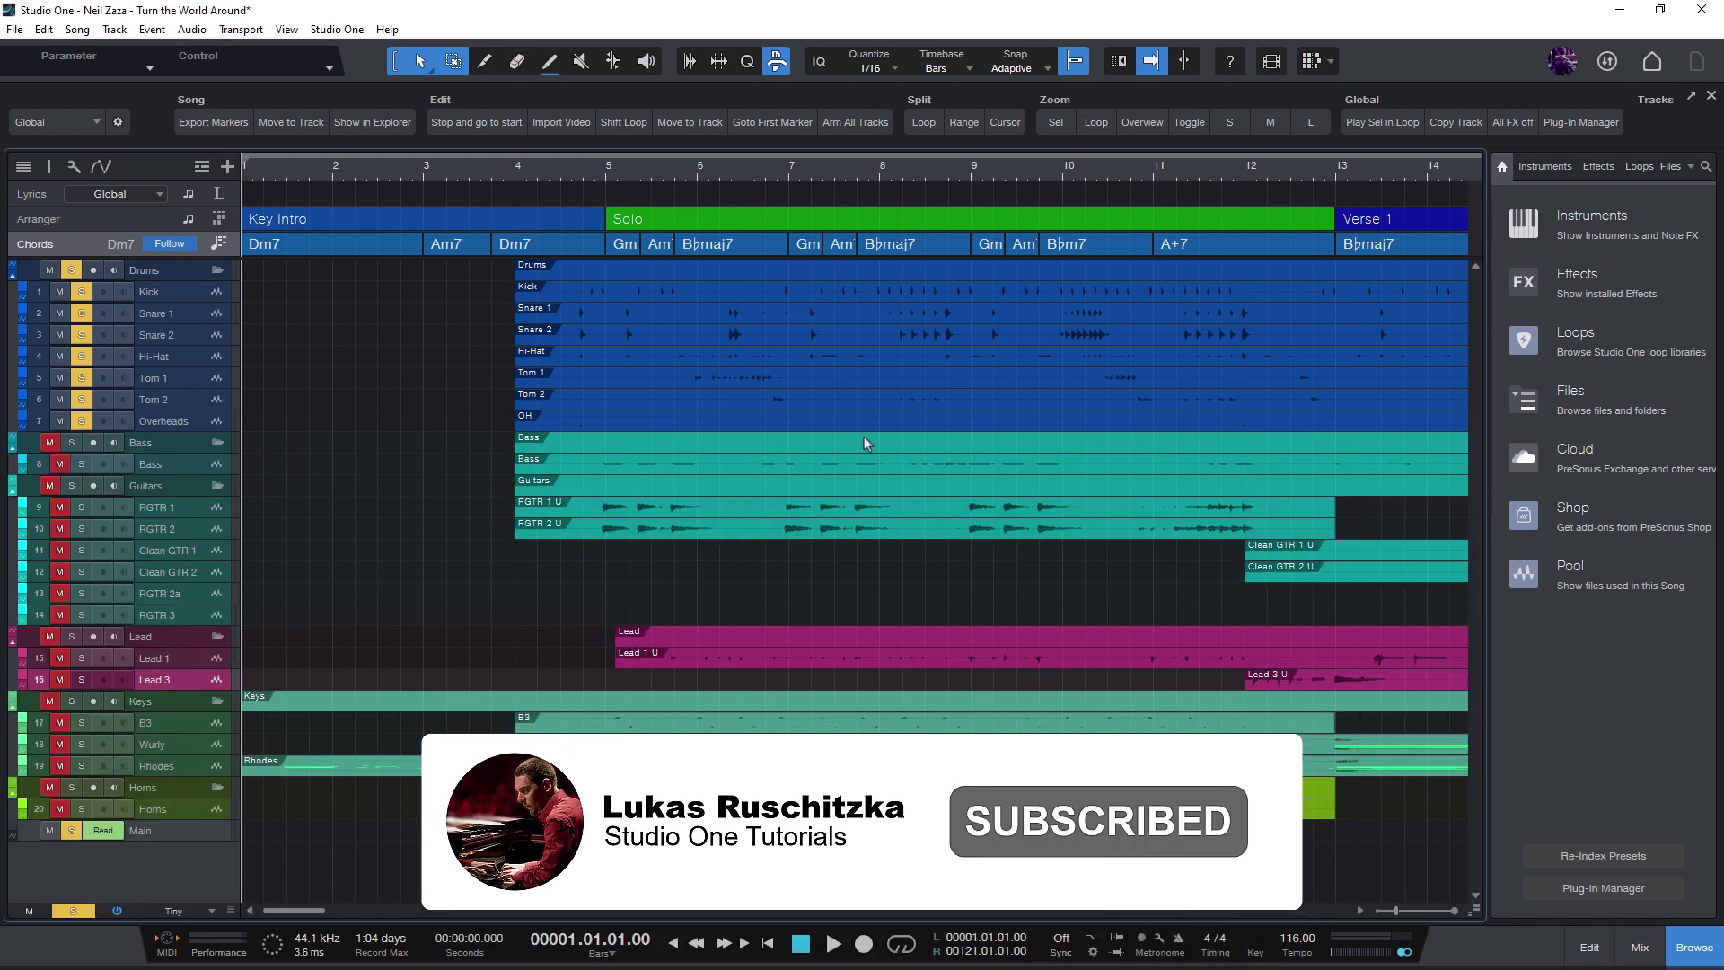
key(F3)
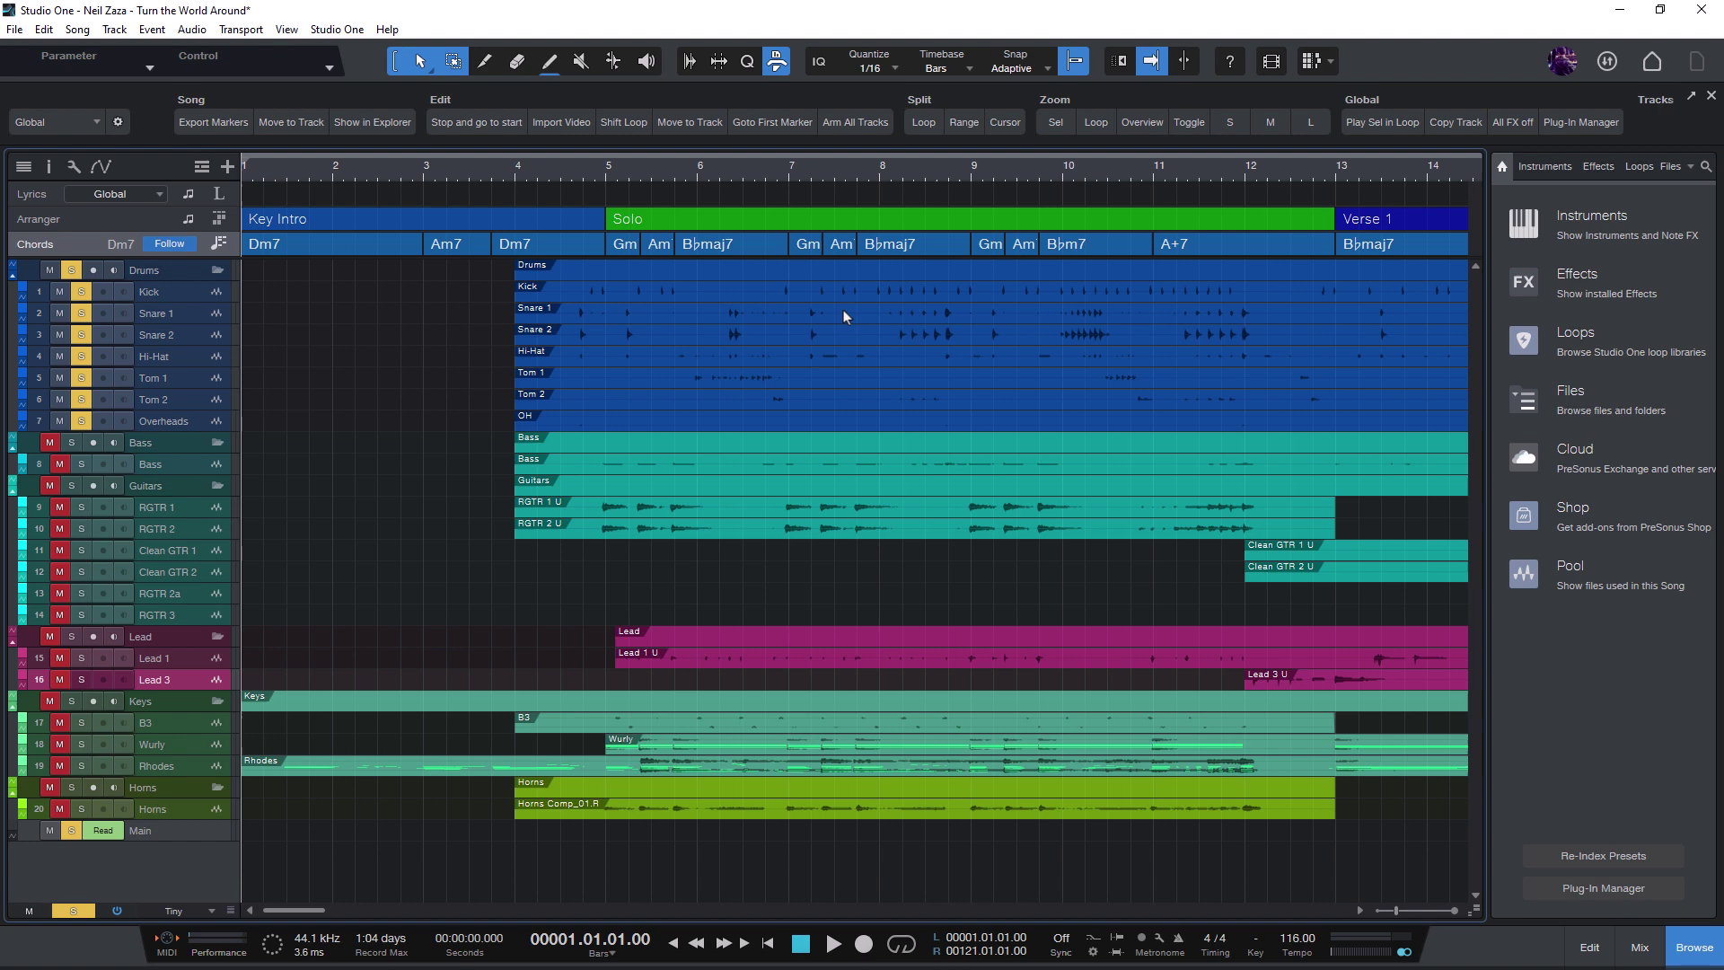
key(w)
key(w)
key(w)
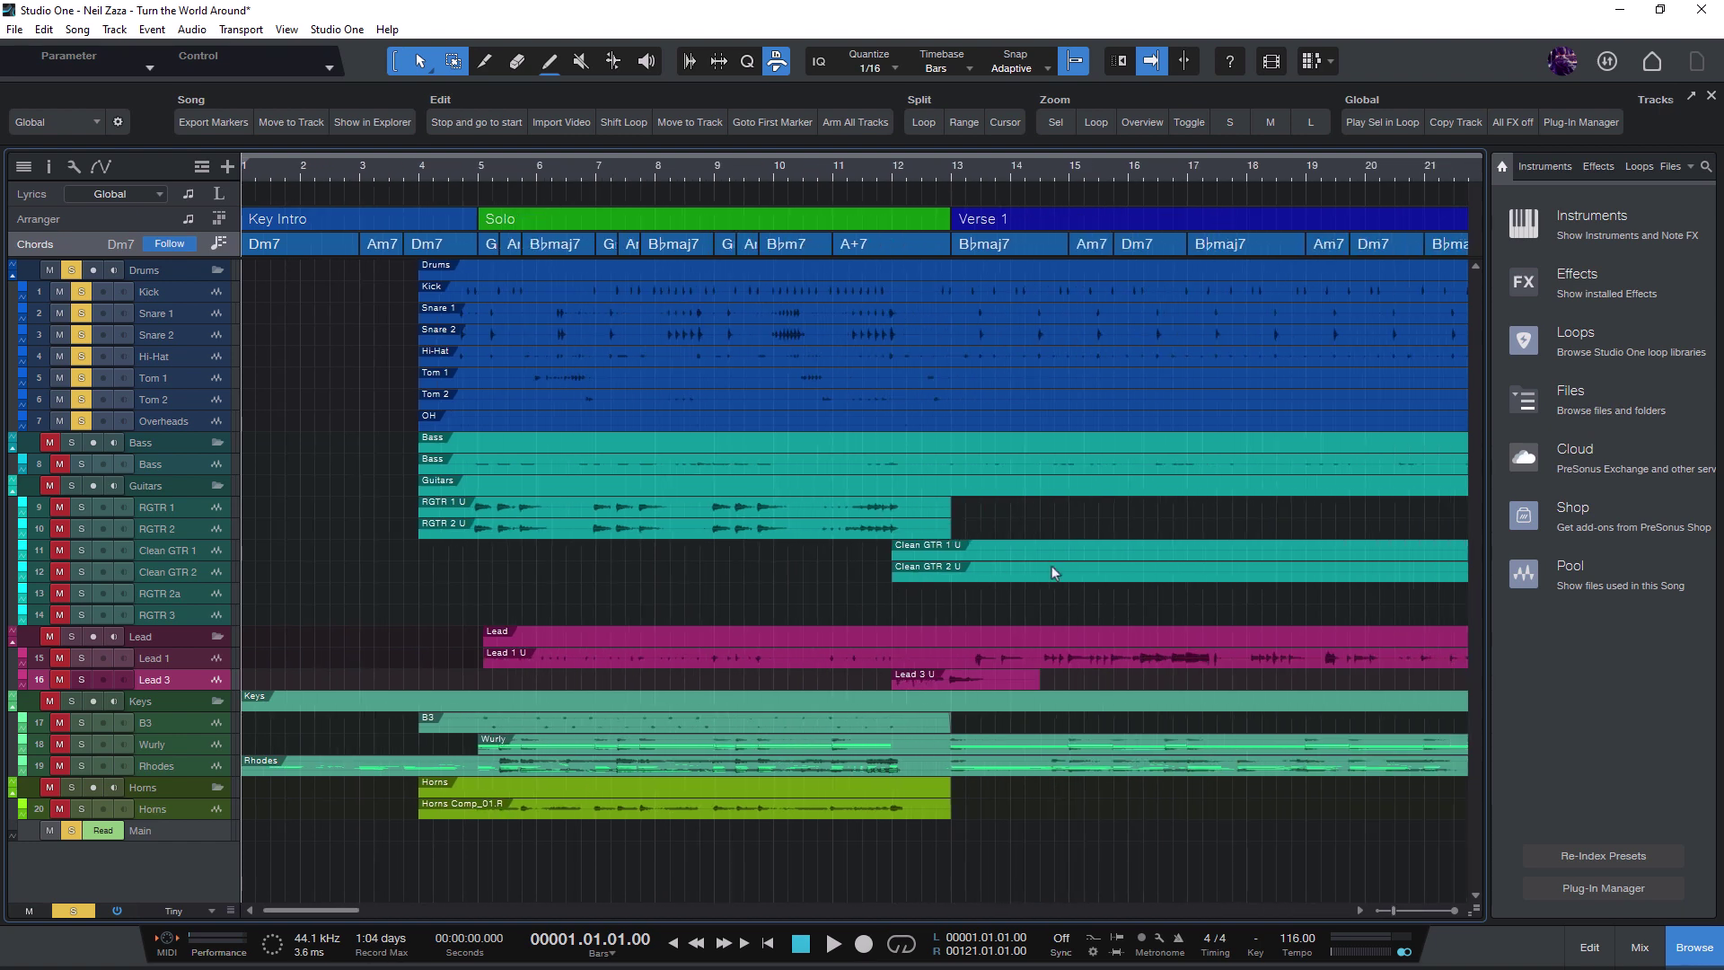
key(w)
key(w)
key(w)
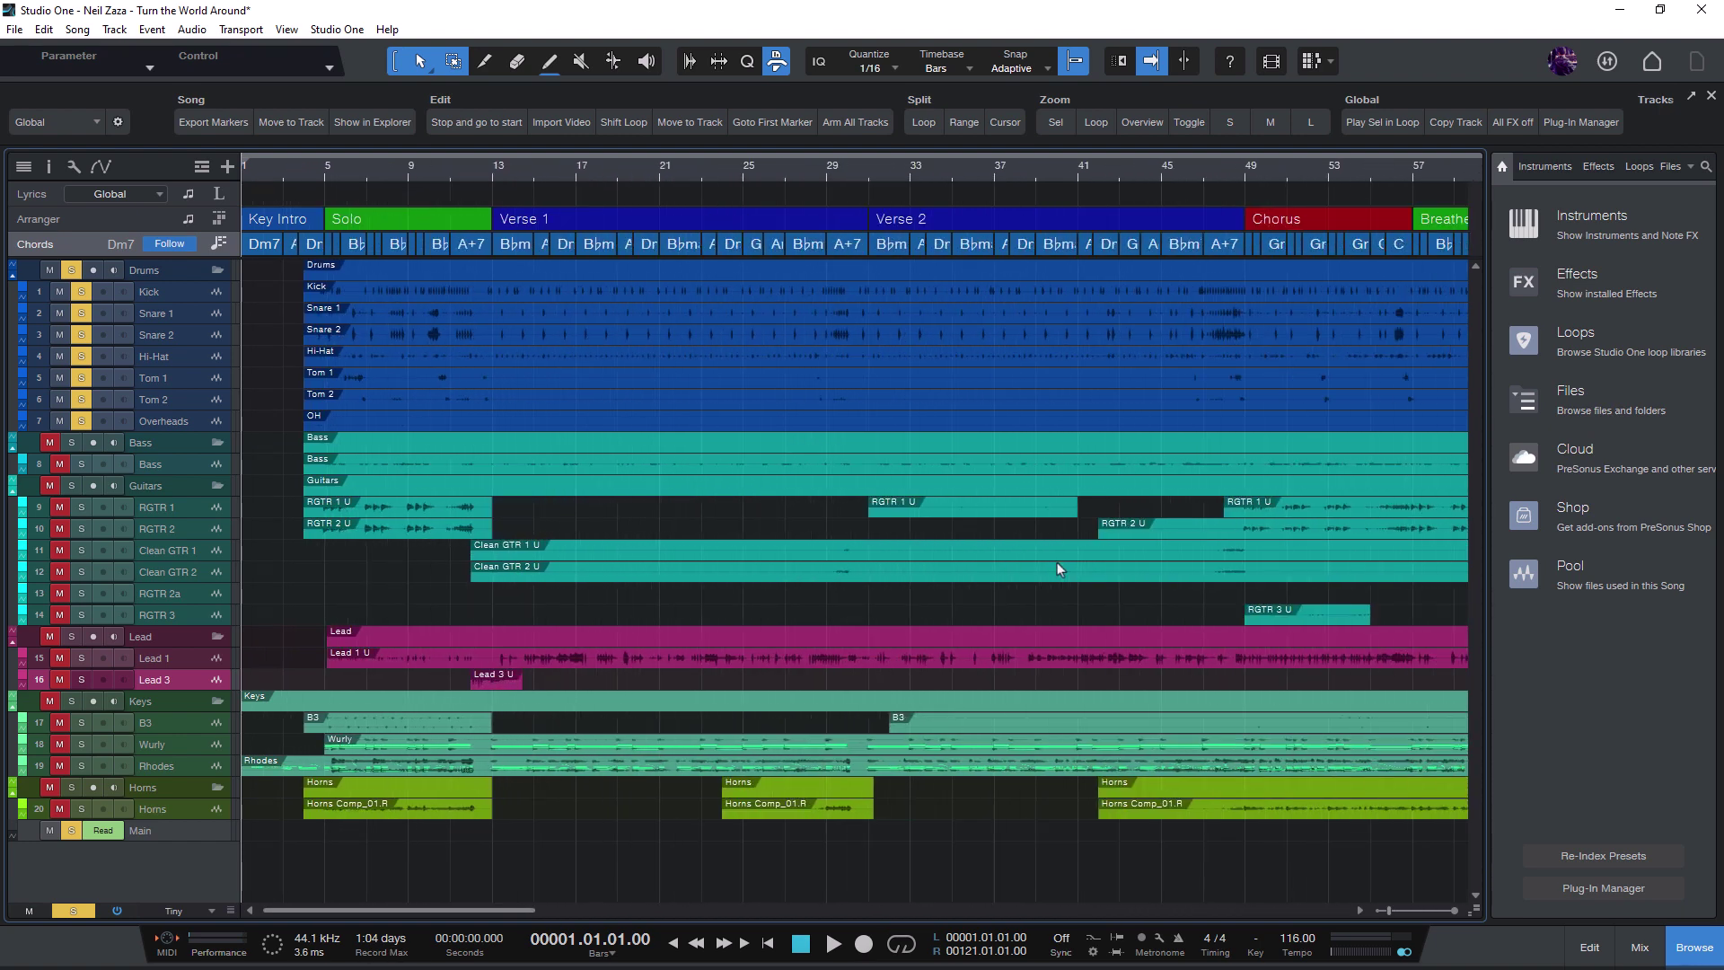